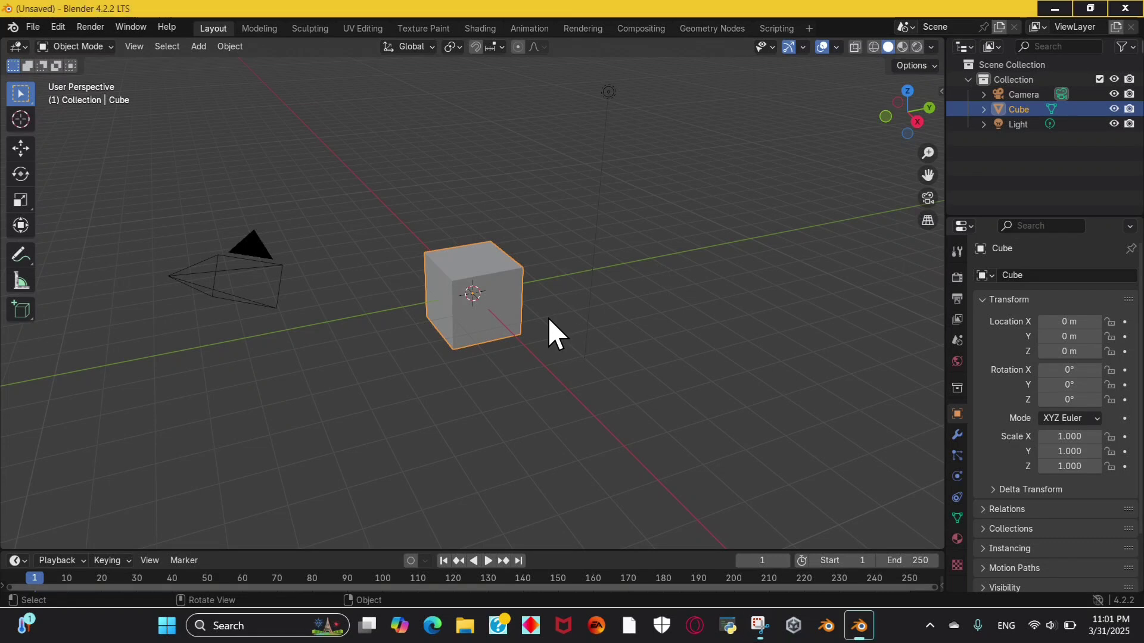
- Delete all the default scene objects and add a new mesh cube at the origin
{"action": "key", "text": "a"}
{"action": "key", "text": "x"}
{"action": "left_click", "coordinate": [517, 321]}
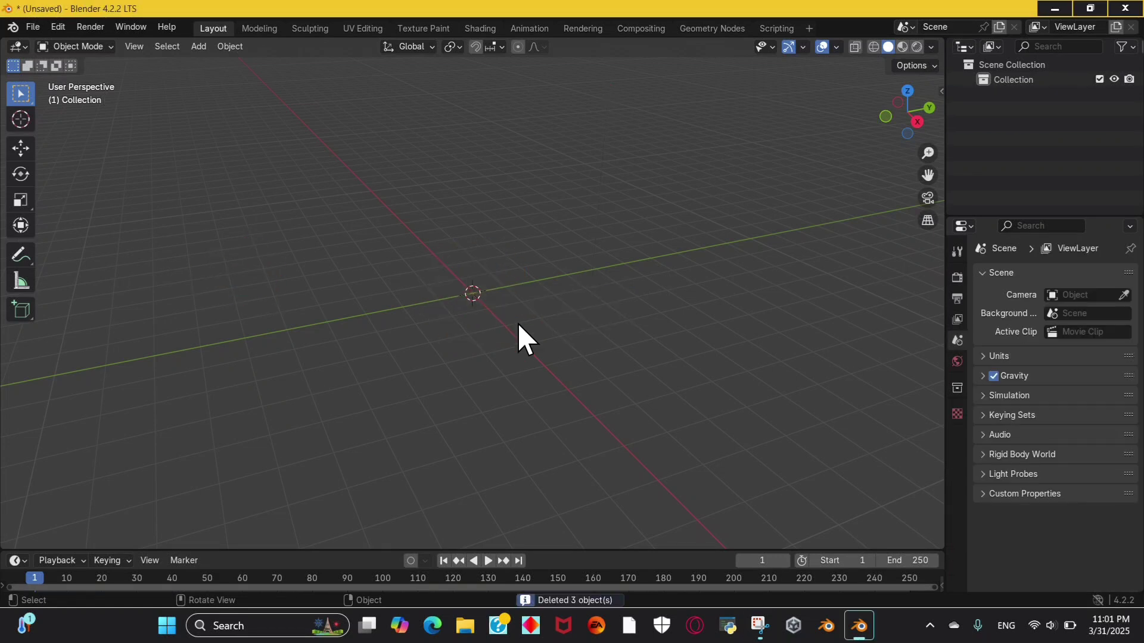
{"action": "left_click", "coordinate": [199, 46]}
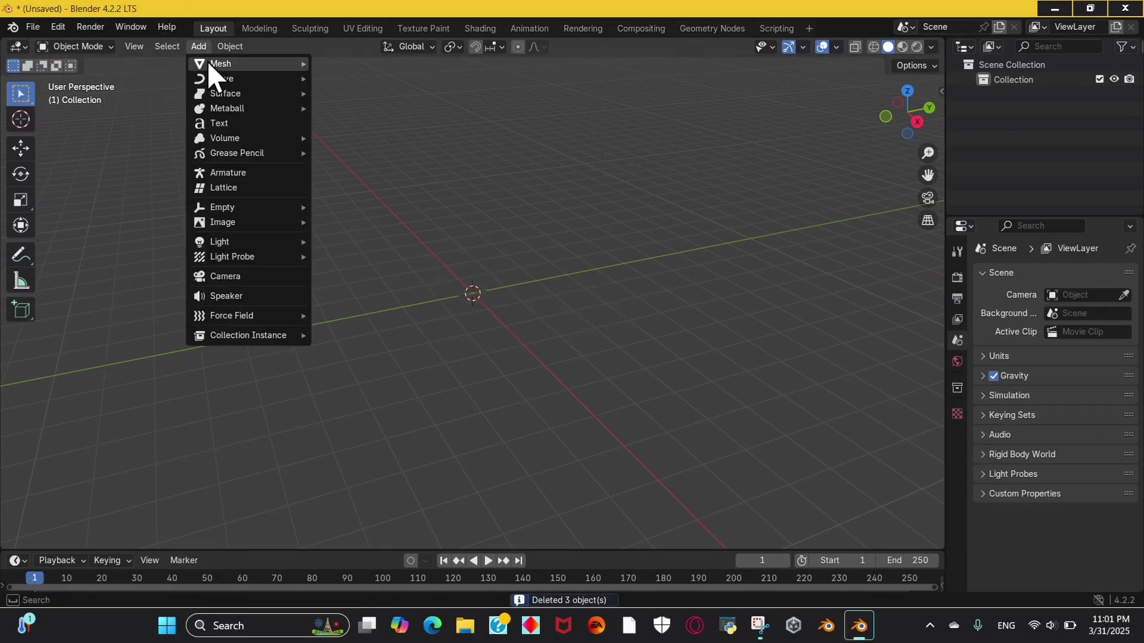
{"action": "mouse_move", "coordinate": [219, 63]}
{"action": "left_click", "coordinate": [369, 76]}
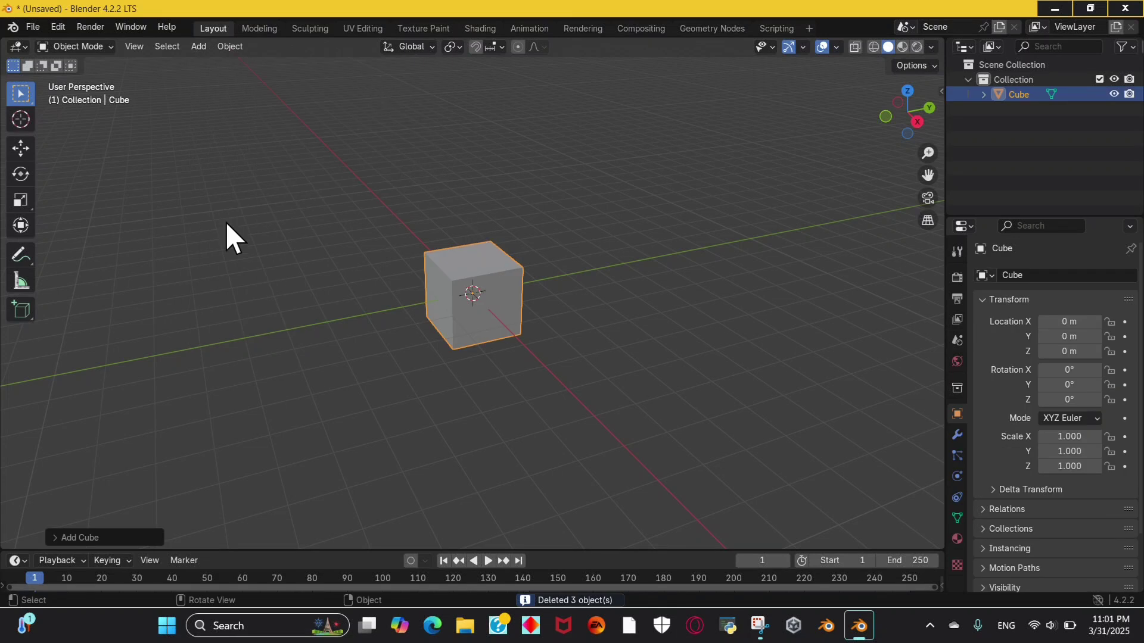
- Try stretching the cube along the Y axis and along the Z axis, undoing each change
{"action": "left_click_drag", "start_coordinate": [22, 206], "coordinate": [62, 215]}
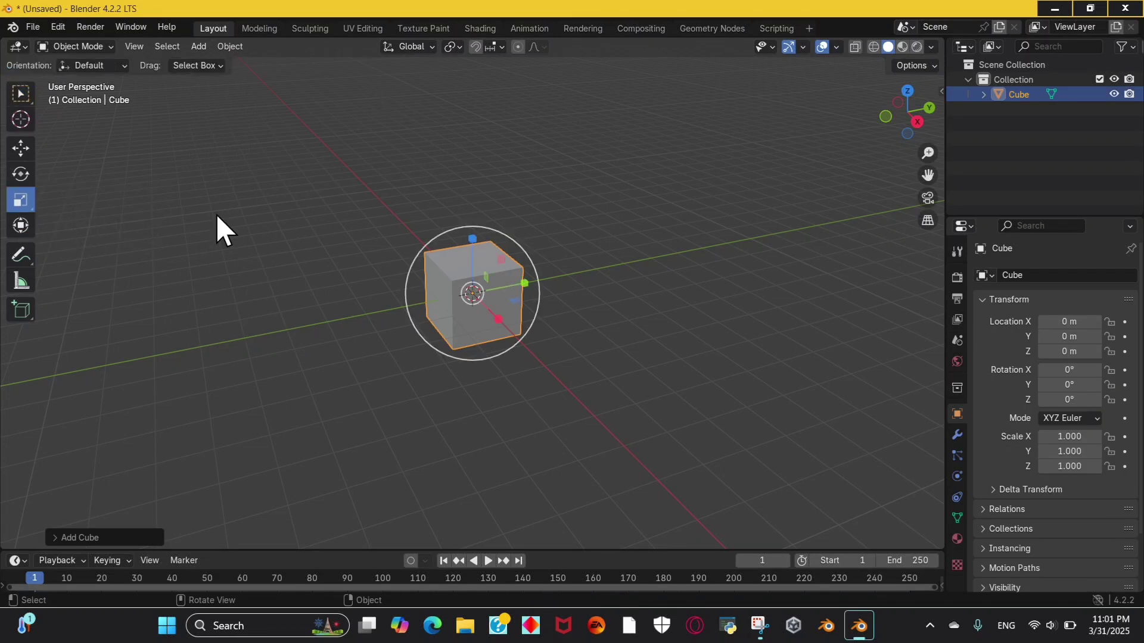
{"action": "key", "text": "s"}
{"action": "key", "text": "y"}
{"action": "left_click", "coordinate": [562, 256]}
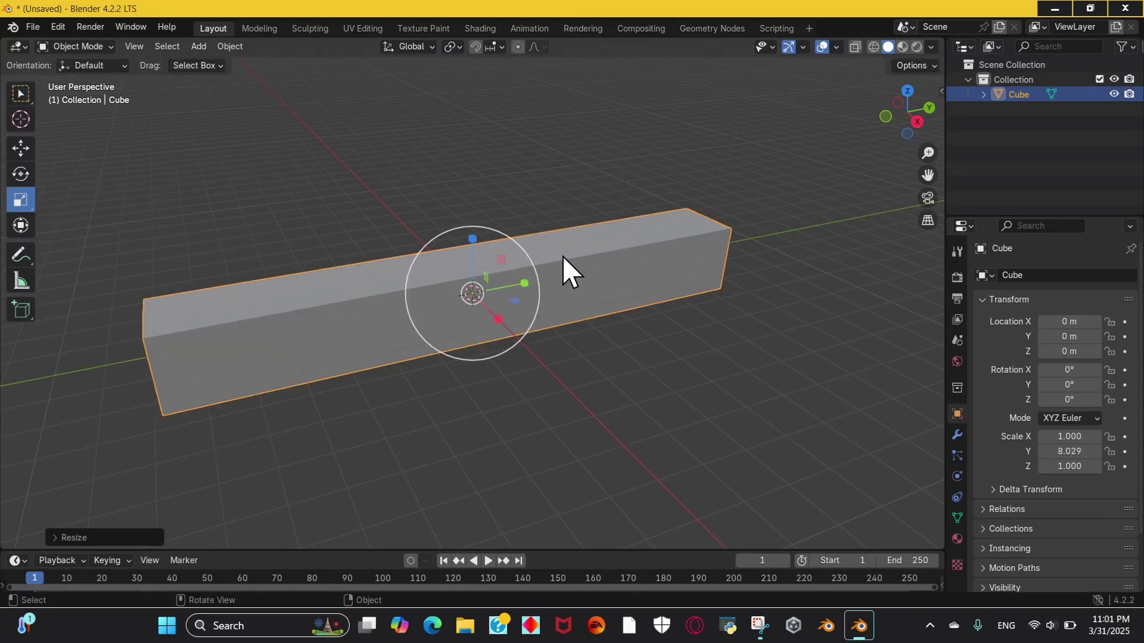
{"action": "key", "text": "ctrl+z"}
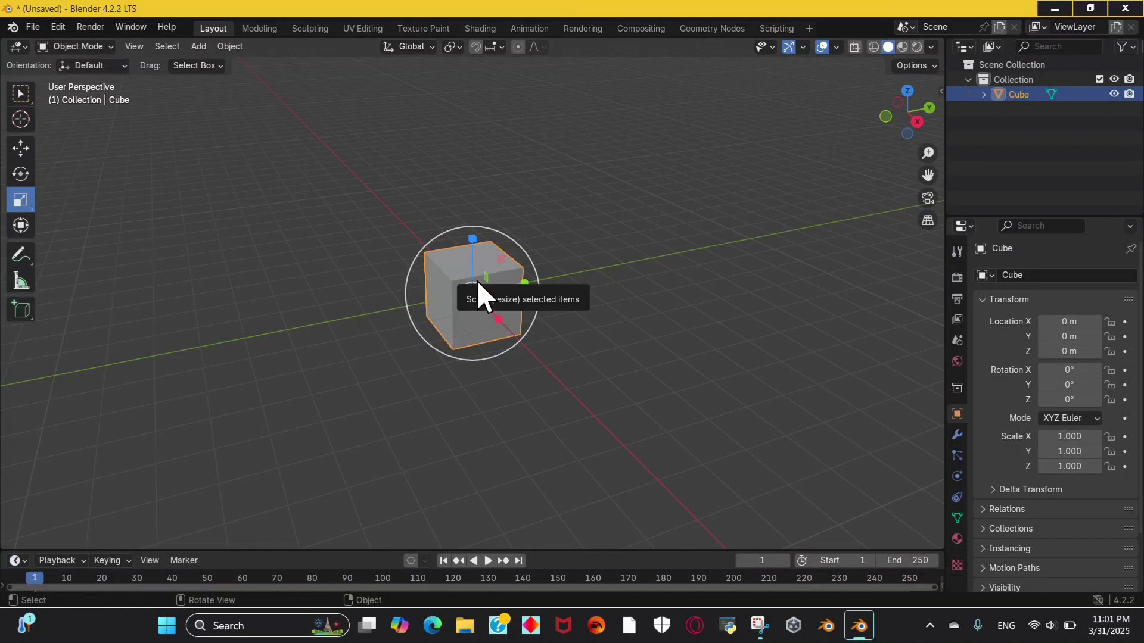
{"action": "key", "text": "s"}
{"action": "key", "text": "z"}
{"action": "left_click", "coordinate": [498, 270]}
{"action": "key", "text": "ctrl+z"}
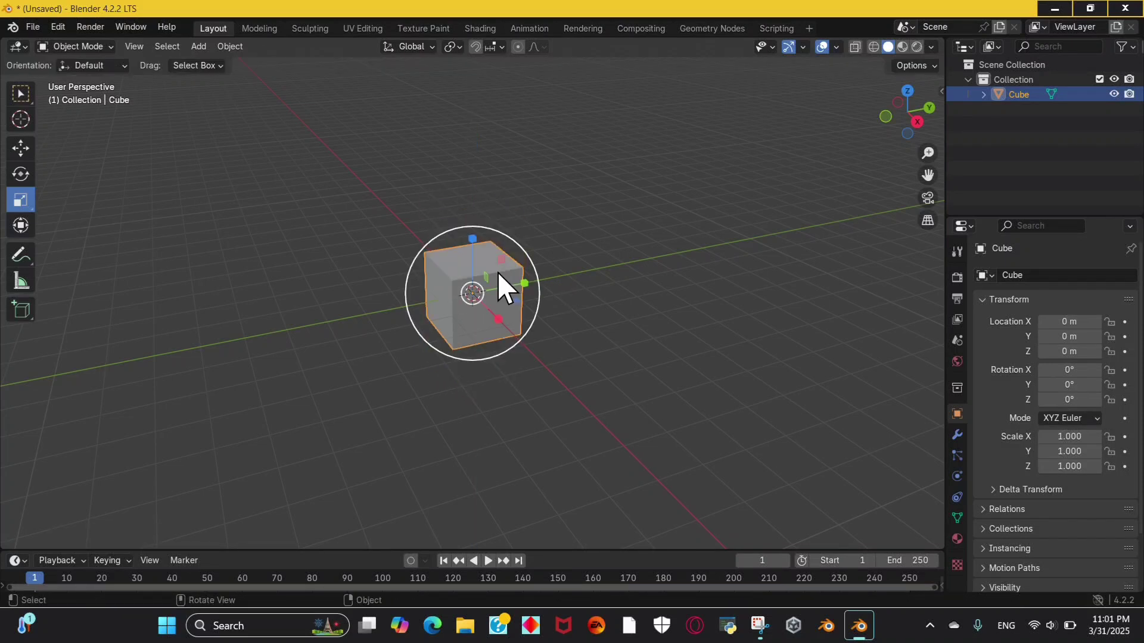
- Scale the cube uniformly to about 3.11 and switch it to Edit Mode
{"action": "left_click_drag", "start_coordinate": [468, 284], "coordinate": [424, 313]}
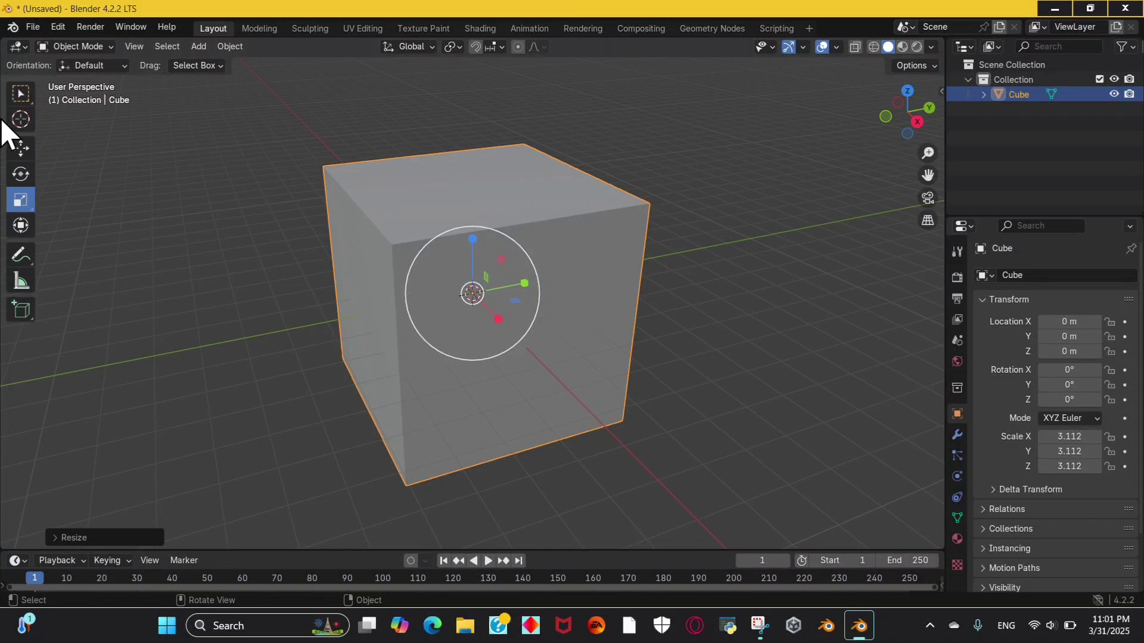
{"action": "left_click", "coordinate": [16, 143]}
{"action": "left_click", "coordinate": [103, 46]}
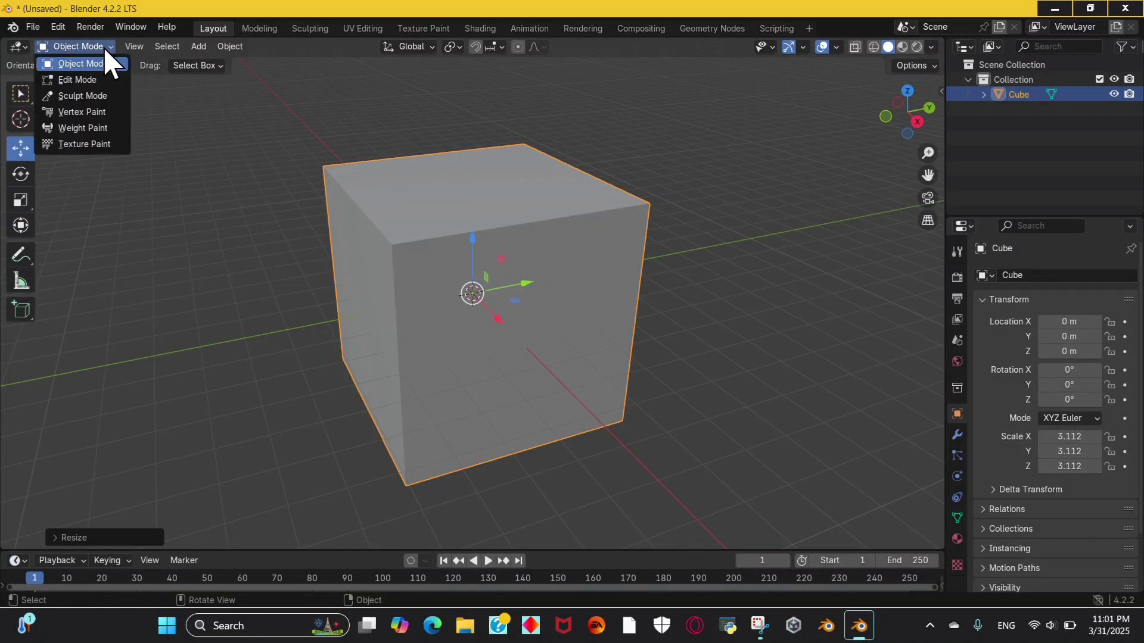
{"action": "left_click", "coordinate": [78, 79]}
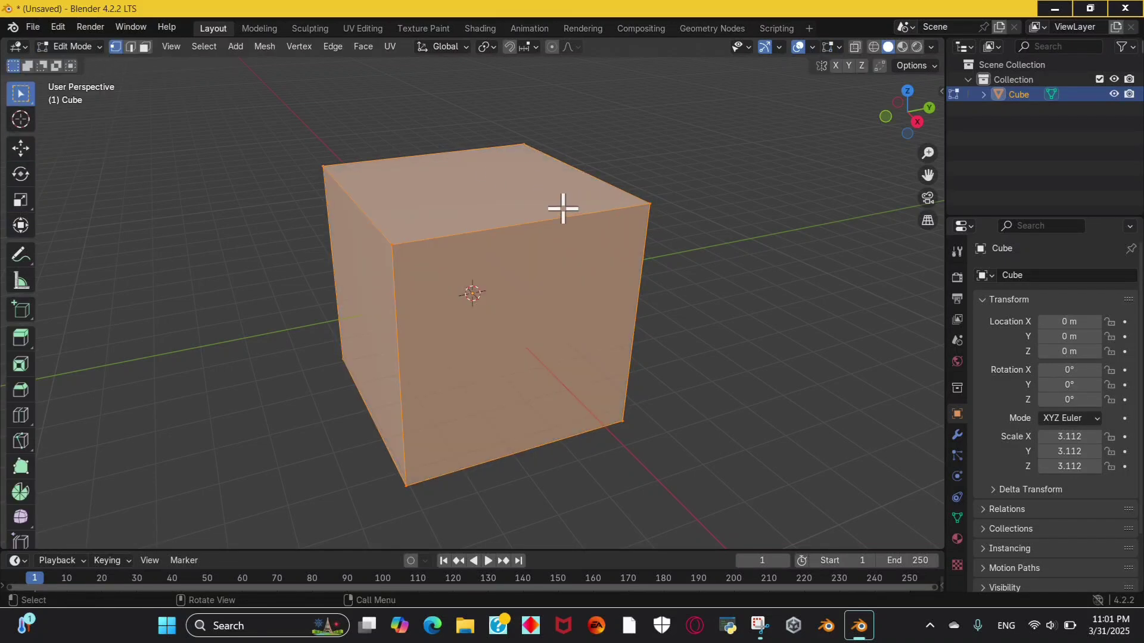
{"action": "key", "text": "super+s"}
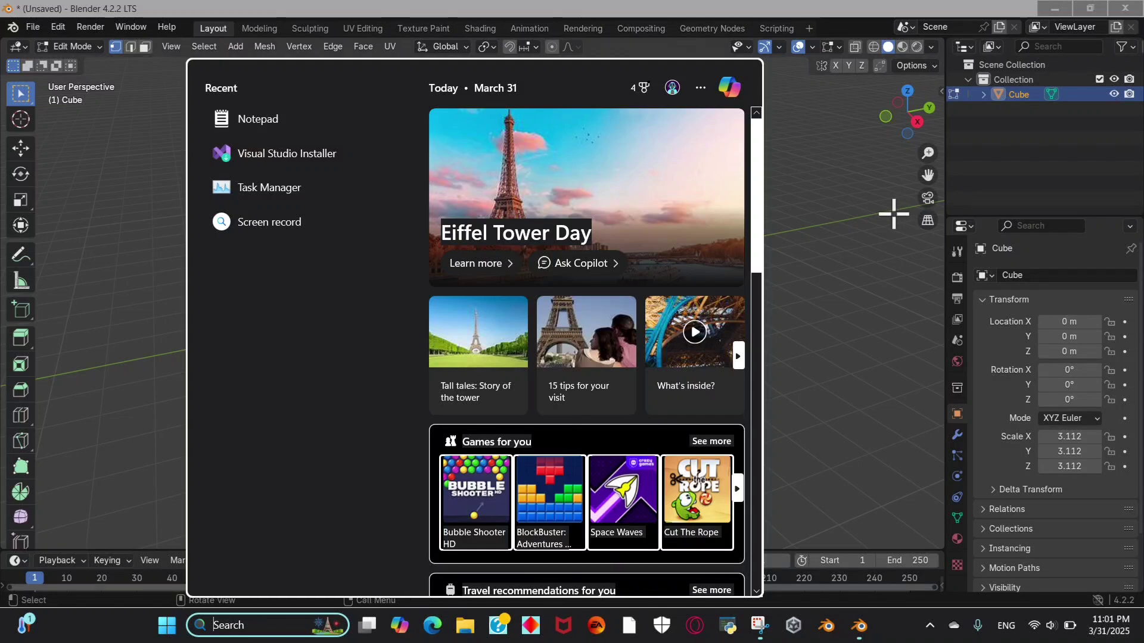
{"action": "left_click", "coordinate": [893, 214]}
{"action": "key", "text": "a"}
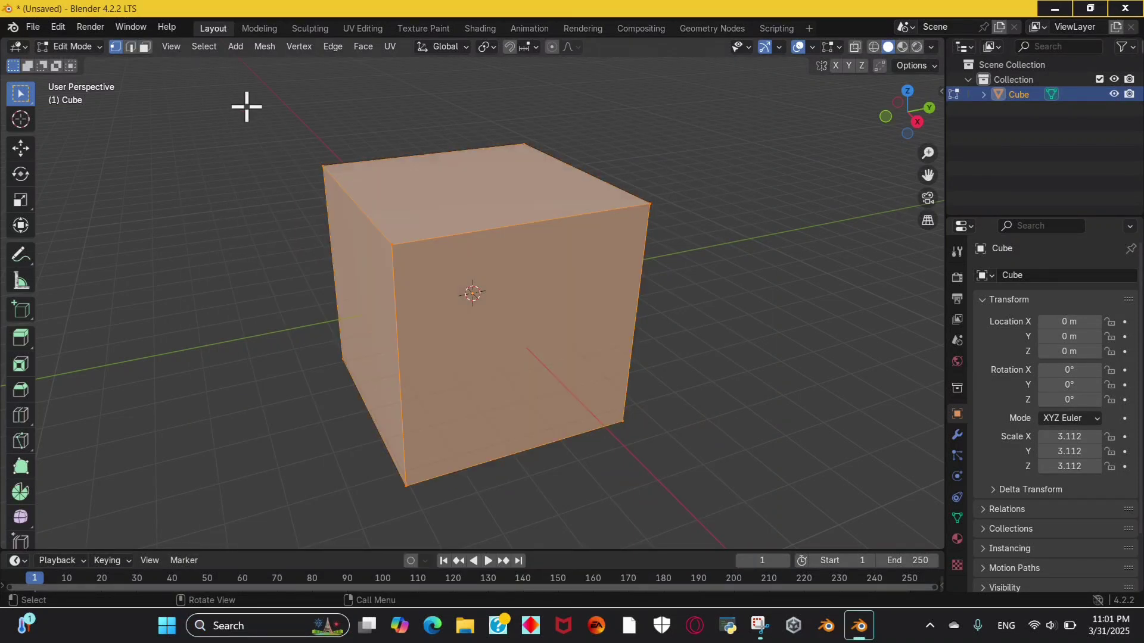
{"action": "key", "text": "ctrl+v"}
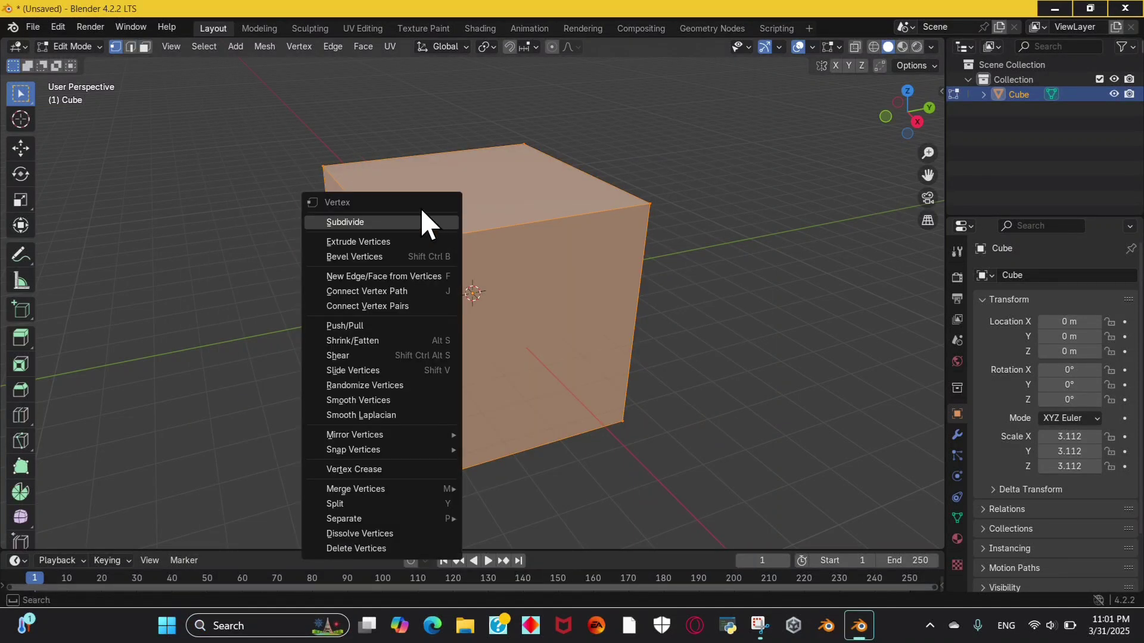
- Switch to face selection and subdivide the whole cube twice, giving a 4 by 4 grid on each side
{"action": "left_click", "coordinate": [144, 46]}
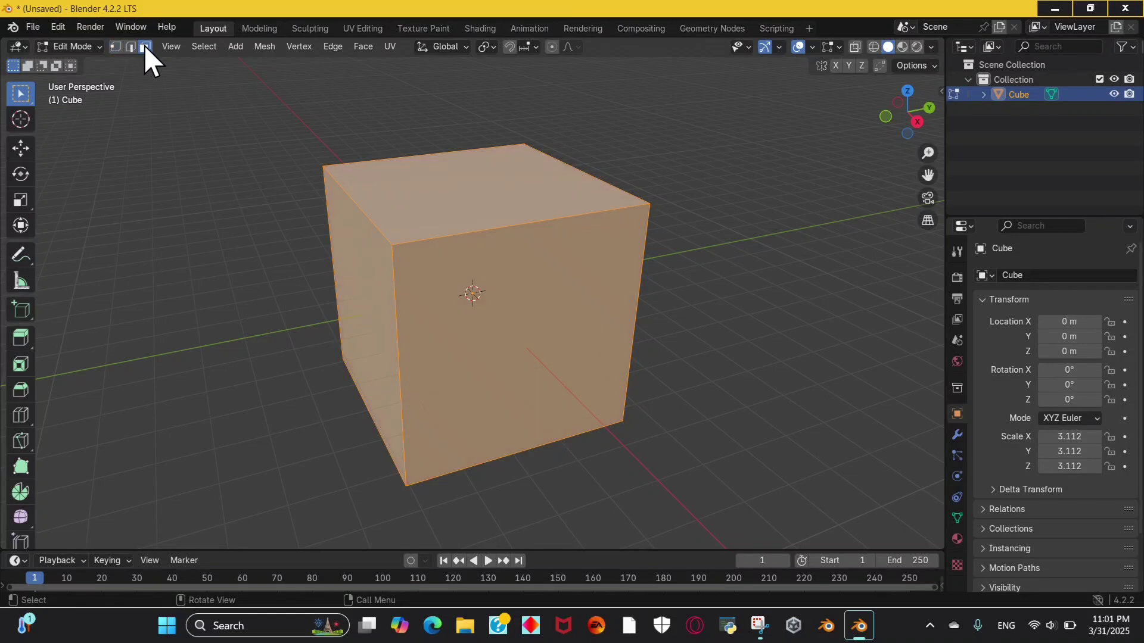
{"action": "right_click", "coordinate": [434, 190]}
{"action": "left_click", "coordinate": [434, 191]}
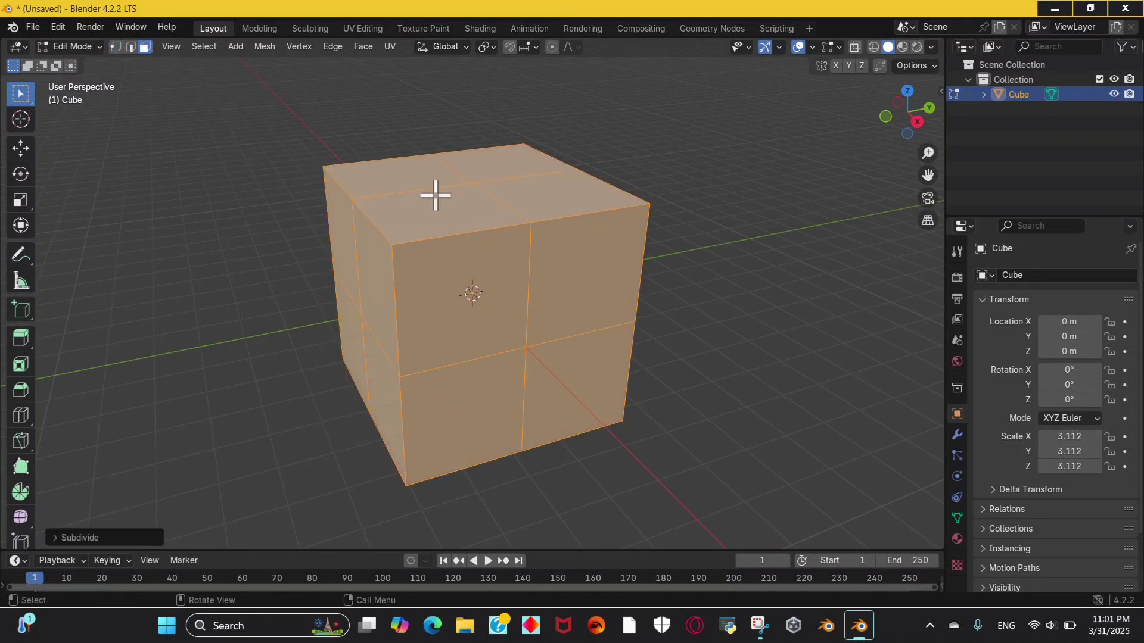
{"action": "right_click", "coordinate": [480, 210]}
{"action": "left_click", "coordinate": [480, 210]}
- Try subdividing the whole cube two more times, undoing both extra subdivisions
{"action": "right_click", "coordinate": [524, 214]}
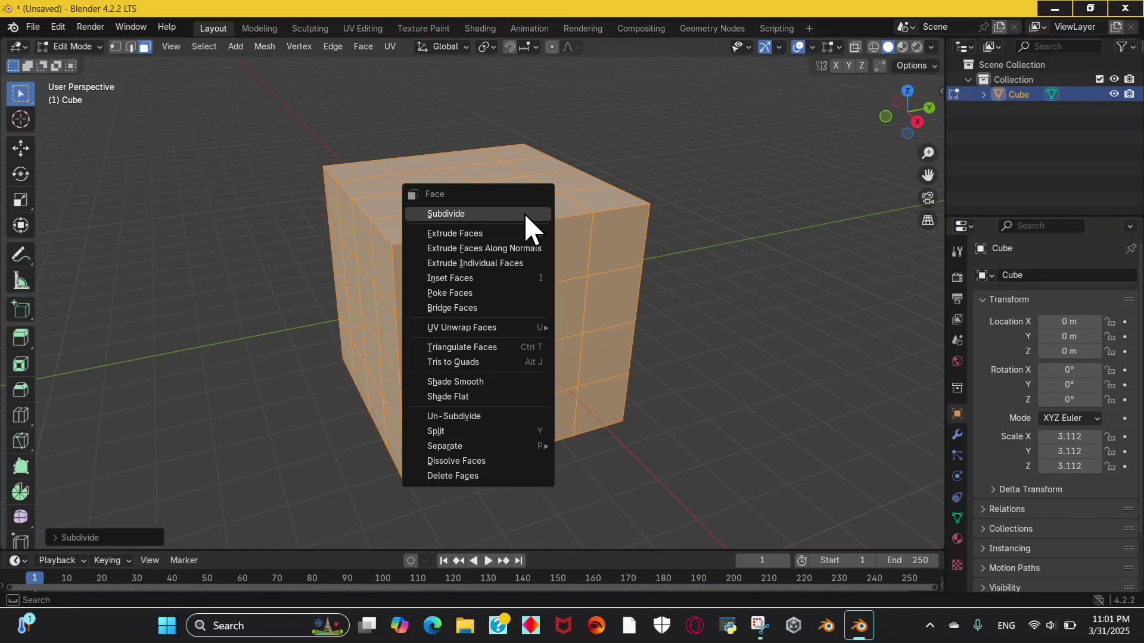
{"action": "left_click", "coordinate": [524, 213]}
{"action": "right_click", "coordinate": [524, 213]}
{"action": "left_click", "coordinate": [524, 213]}
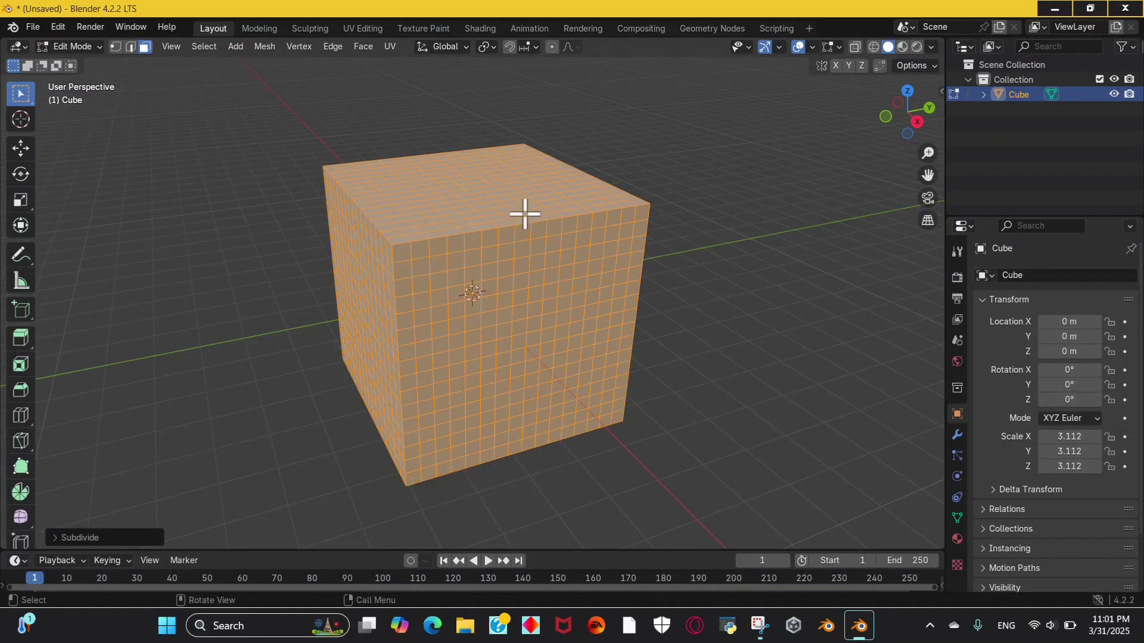
{"action": "key", "text": "ctrl+z"}
{"action": "key", "text": "ctrl+z"}
- Select only the four middle faces of the cube's upper side and move them down along Z to form a recess
{"action": "left_click", "coordinate": [825, 218]}
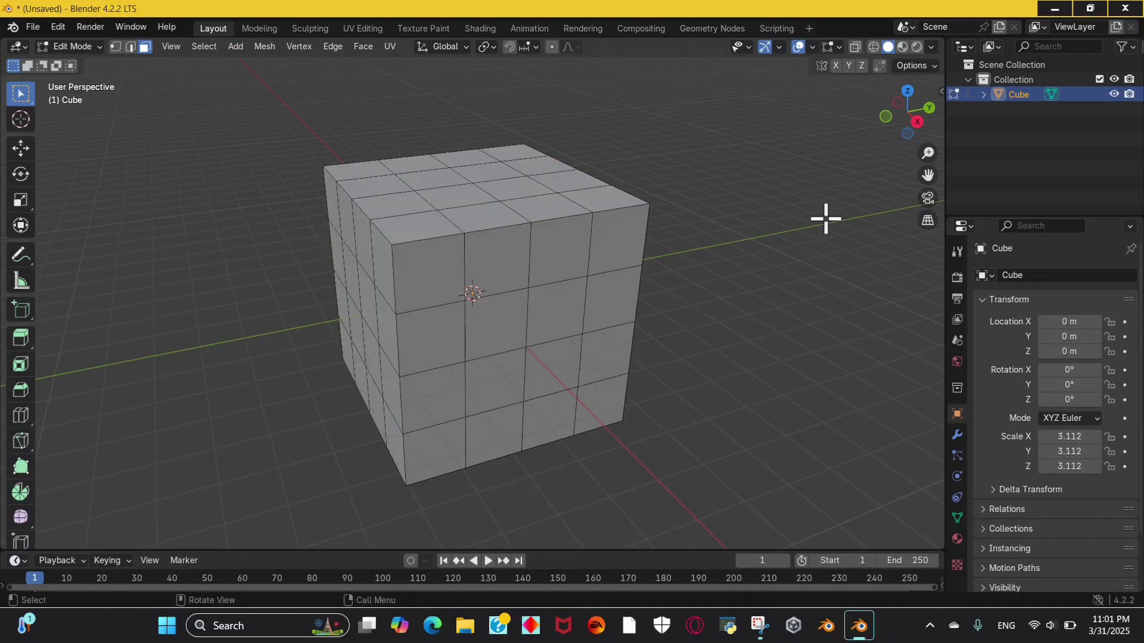
{"action": "left_click_drag", "start_coordinate": [924, 128], "coordinate": [713, 187]}
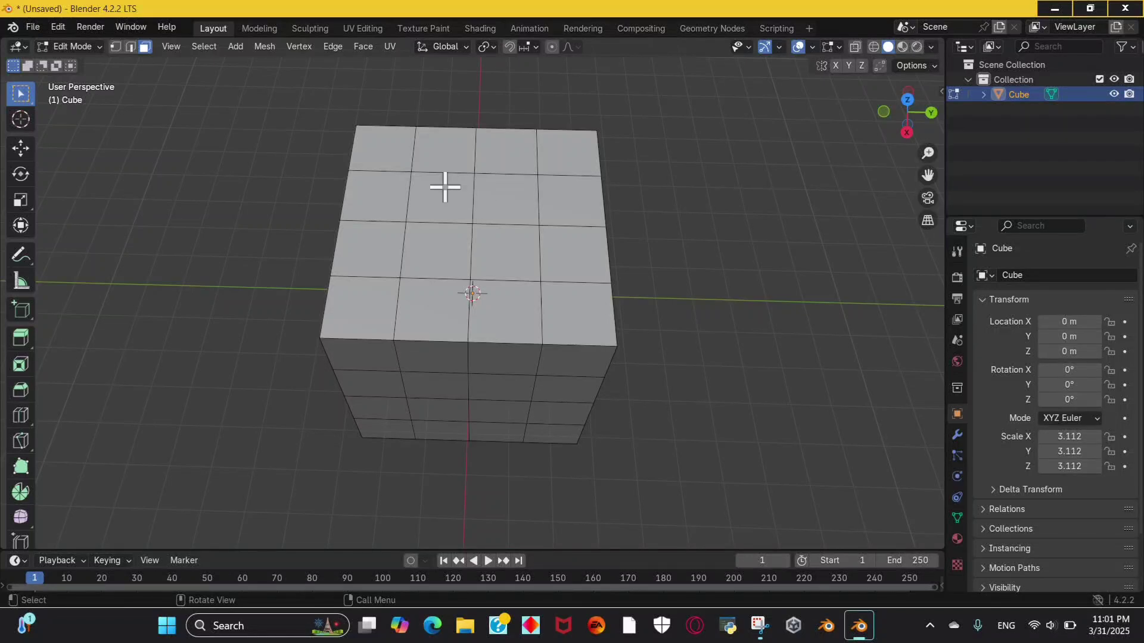
{"action": "left_click_drag", "start_coordinate": [445, 187], "coordinate": [500, 244]}
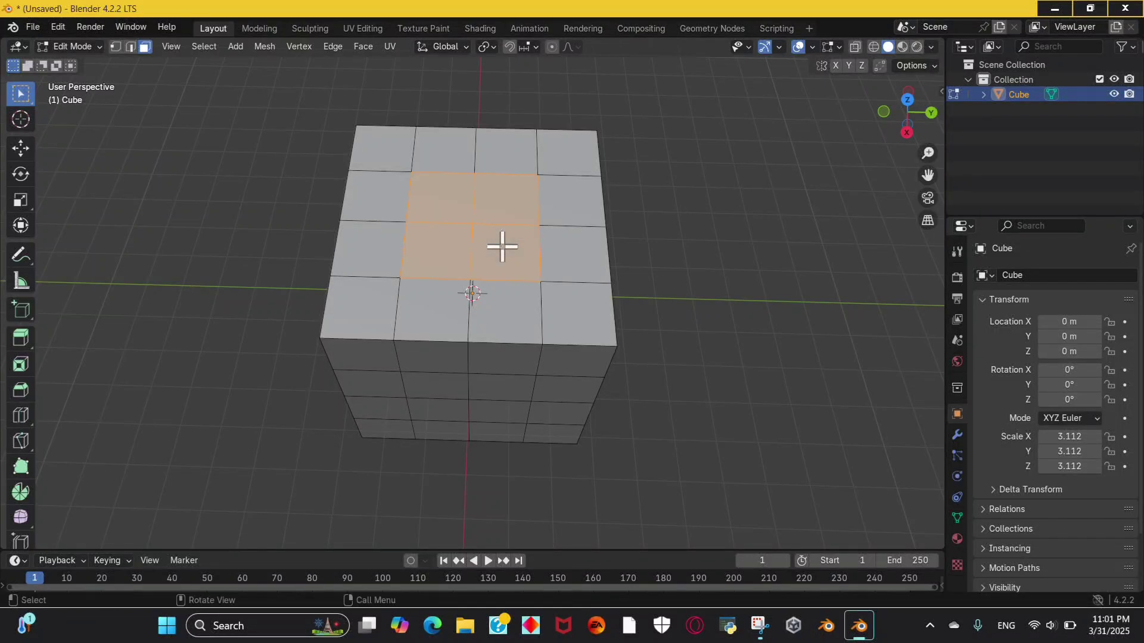
{"action": "left_click", "coordinate": [24, 156]}
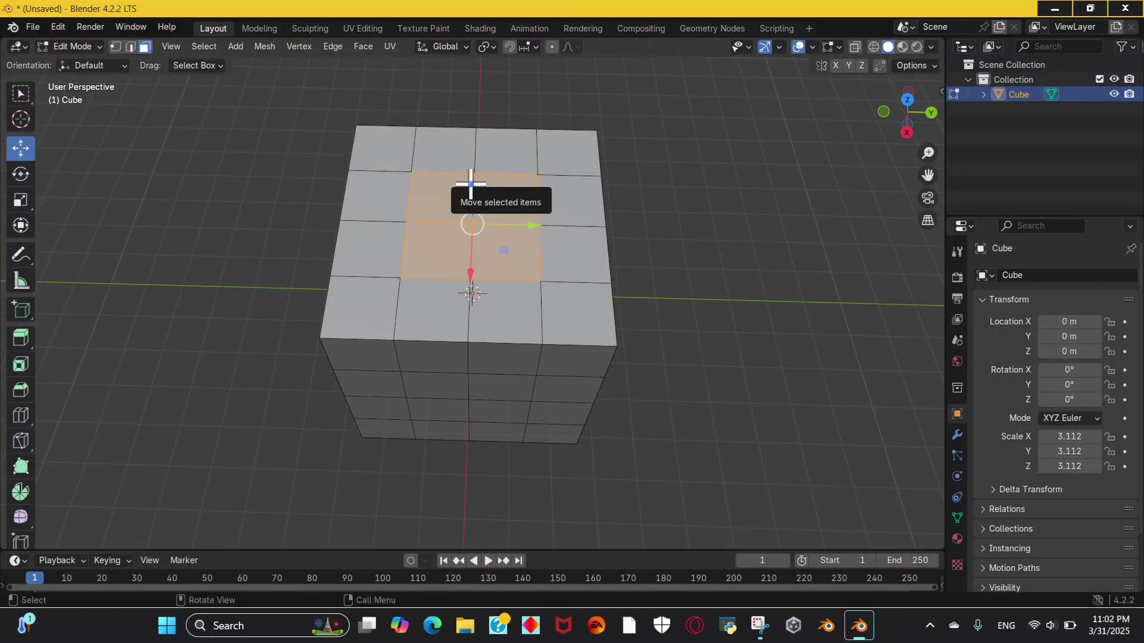
{"action": "left_click_drag", "start_coordinate": [470, 182], "coordinate": [463, 225]}
{"action": "mouse_move", "coordinate": [907, 116]}
{"action": "left_mouse_down"}
{"action": "mouse_move", "coordinate": [908, 104]}
{"action": "mouse_move", "coordinate": [914, 133]}
{"action": "left_mouse_up"}
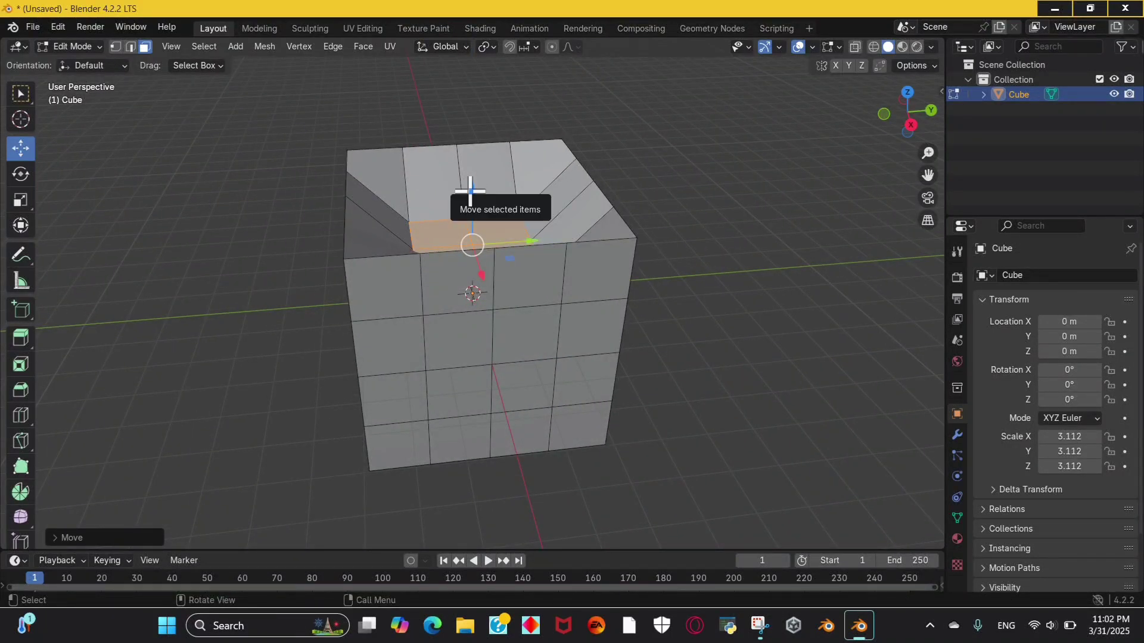
{"action": "left_click_drag", "start_coordinate": [468, 196], "coordinate": [487, 181]}
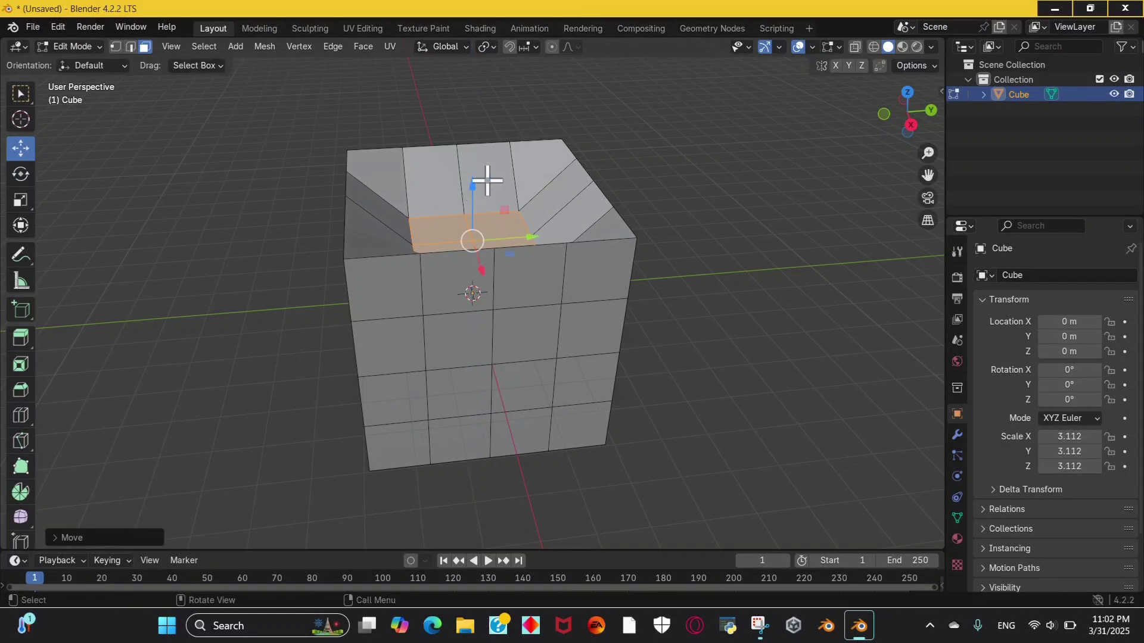
- Select the four middle faces on the cube's positive X side and move them inward along X to form a recess
{"action": "left_click_drag", "start_coordinate": [902, 108], "coordinate": [876, 120]}
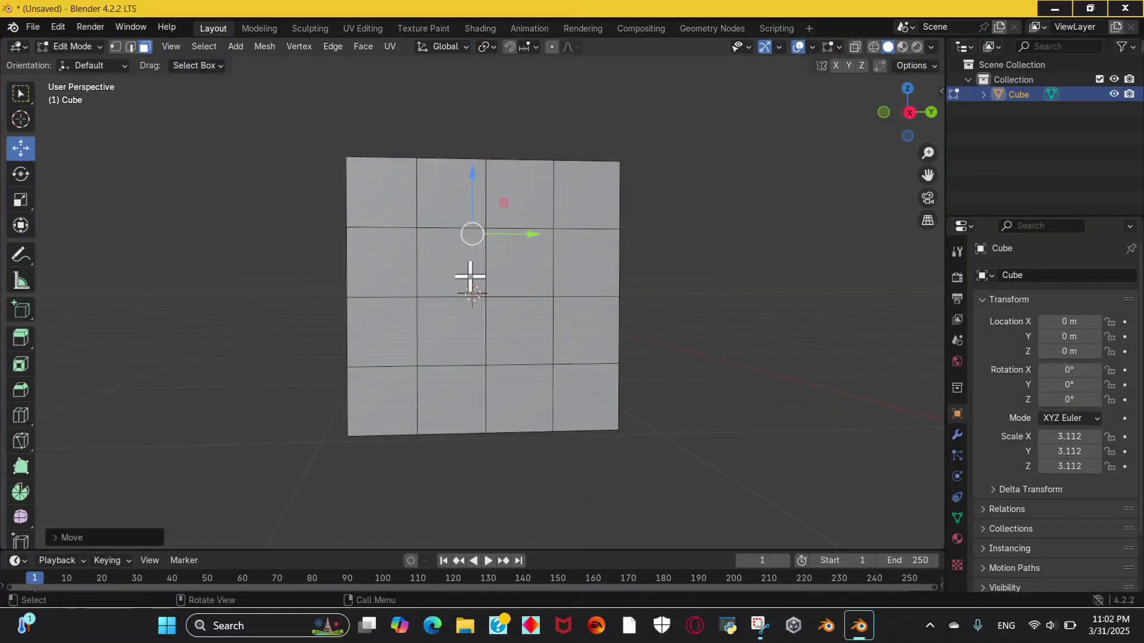
{"action": "left_click_drag", "start_coordinate": [470, 276], "coordinate": [551, 331]}
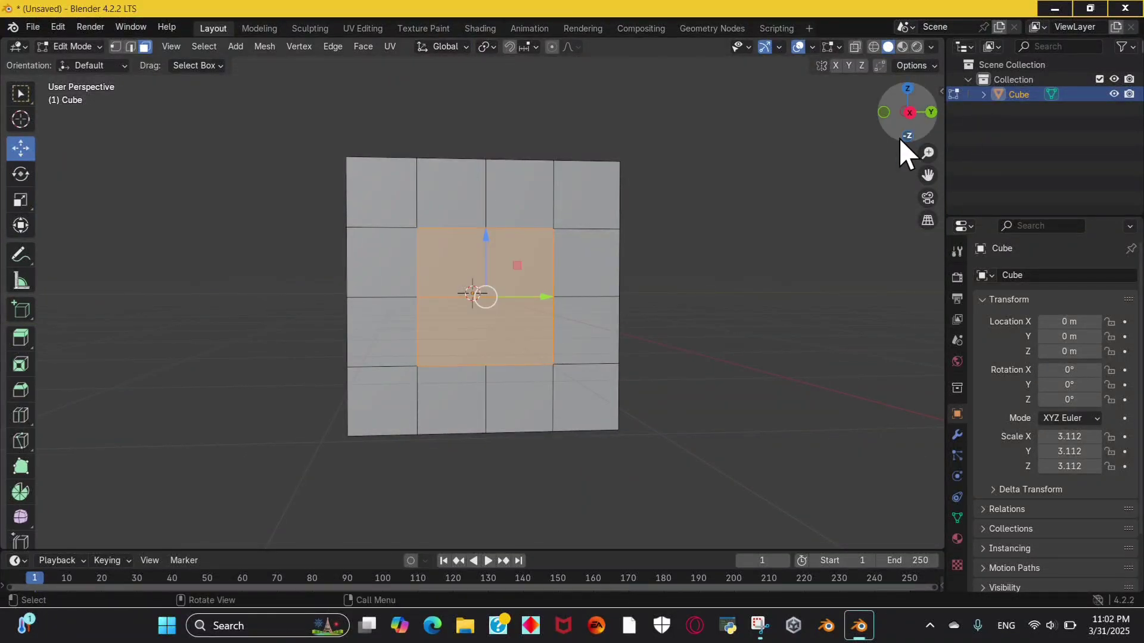
{"action": "left_click_drag", "start_coordinate": [899, 138], "coordinate": [828, 181]}
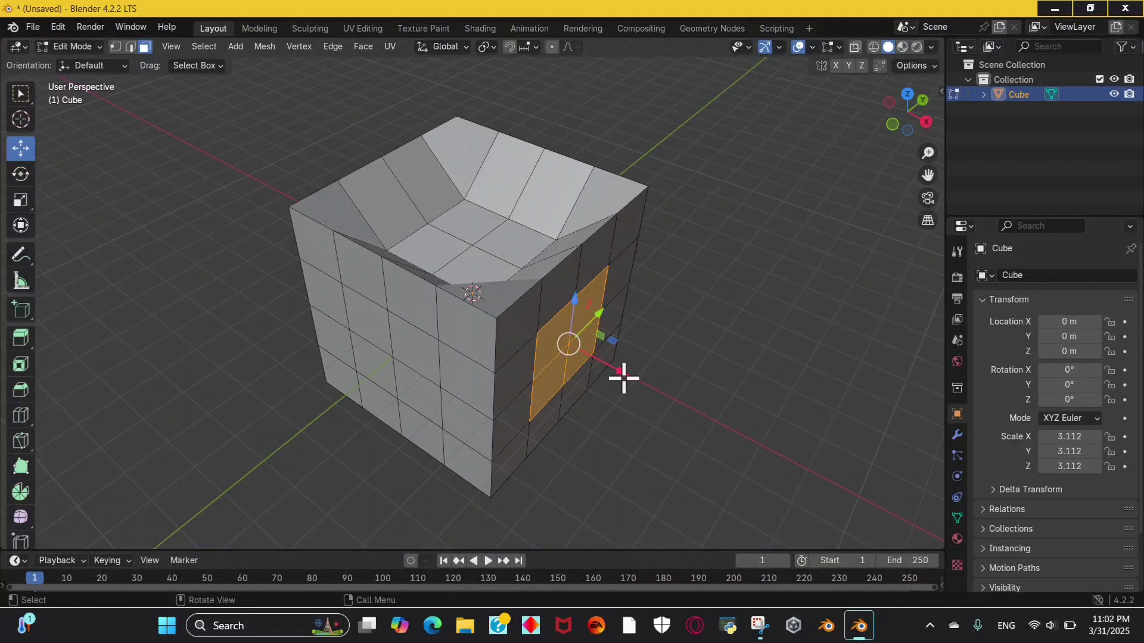
{"action": "left_click_drag", "start_coordinate": [620, 369], "coordinate": [577, 337]}
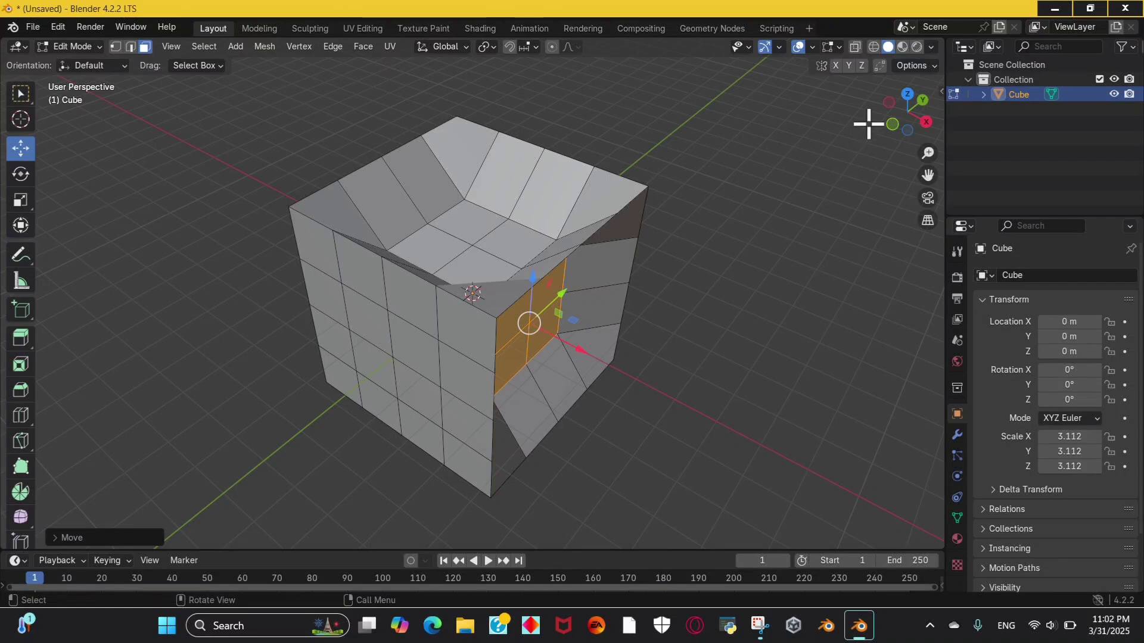
- Select the four middle faces on the cube's positive Y side and move them inward along Y to form a recess
{"action": "left_click_drag", "start_coordinate": [914, 133], "coordinate": [846, 135]}
{"action": "left_click_drag", "start_coordinate": [493, 293], "coordinate": [540, 359]}
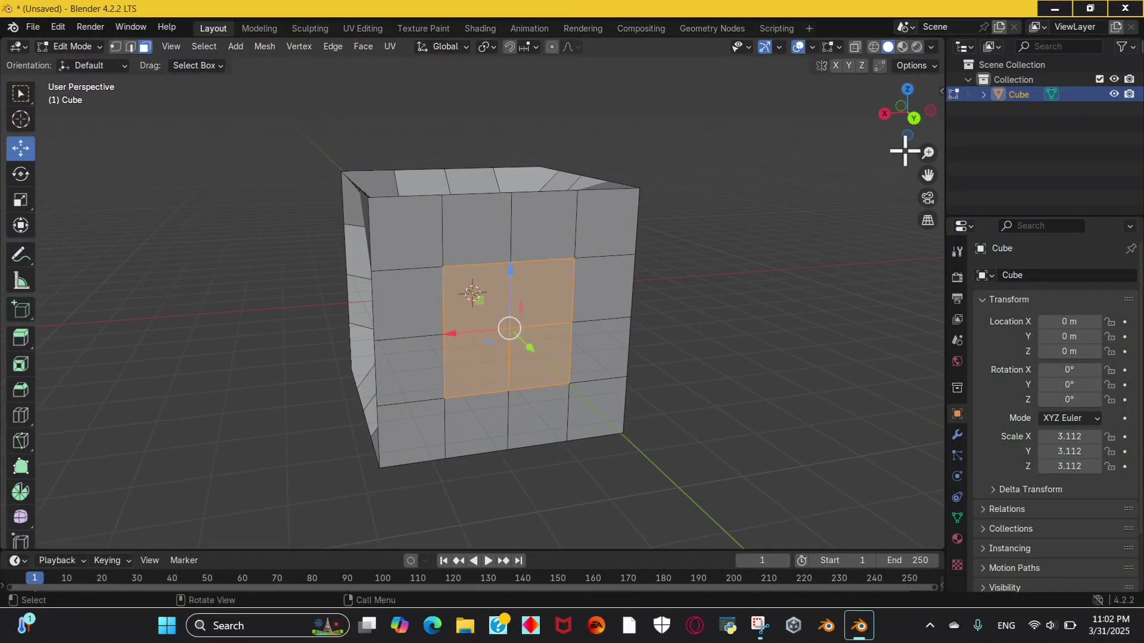
{"action": "left_click_drag", "start_coordinate": [905, 149], "coordinate": [919, 140]}
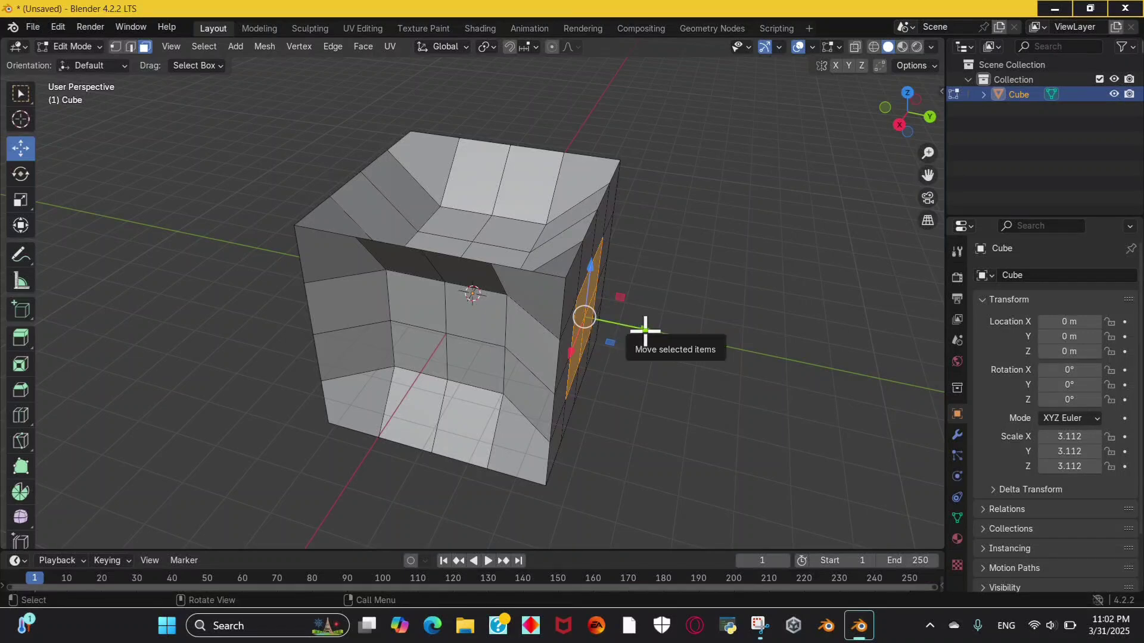
{"action": "left_click_drag", "start_coordinate": [645, 330], "coordinate": [607, 313]}
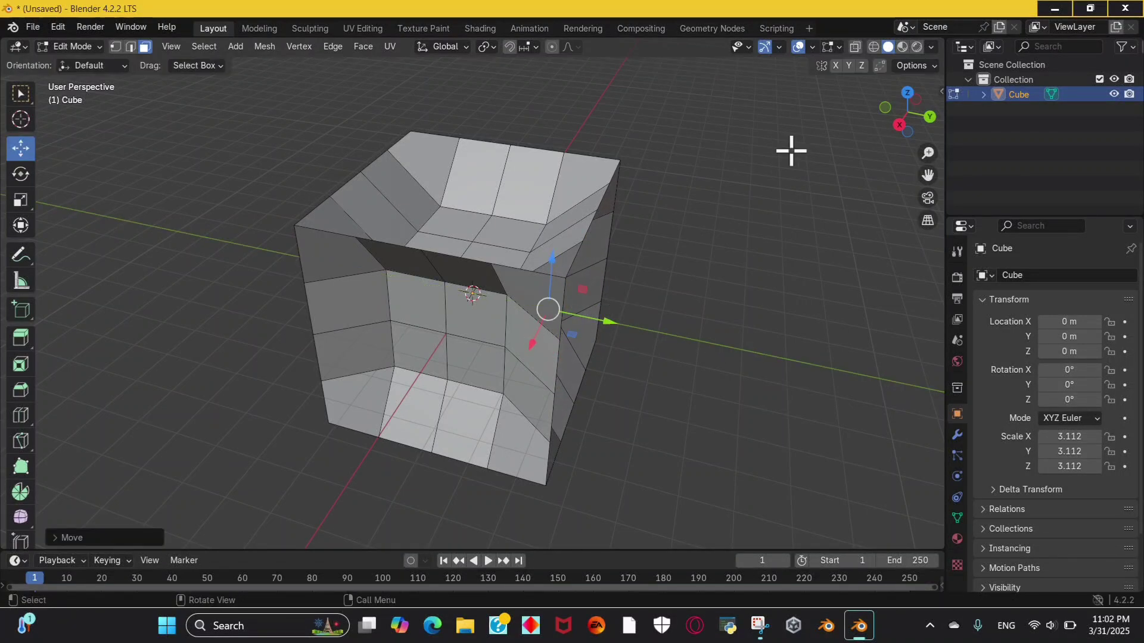
- Display the model in wireframe and push the selected positive Y side faces further inward along Y
{"action": "left_click", "coordinate": [874, 47]}
{"action": "left_click_drag", "start_coordinate": [897, 119], "coordinate": [763, 225]}
{"action": "scroll", "coordinate": [700, 268], "scroll_direction": "up", "scroll_amount": 4}
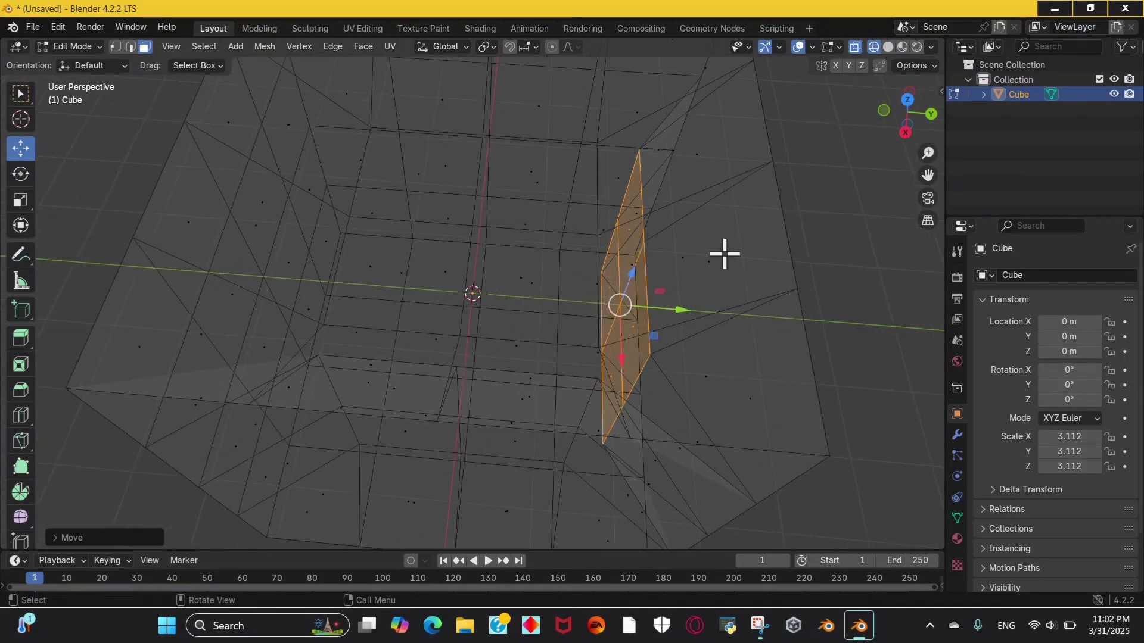
{"action": "left_click_drag", "start_coordinate": [902, 114], "coordinate": [757, 235]}
{"action": "left_click_drag", "start_coordinate": [683, 334], "coordinate": [643, 312]}
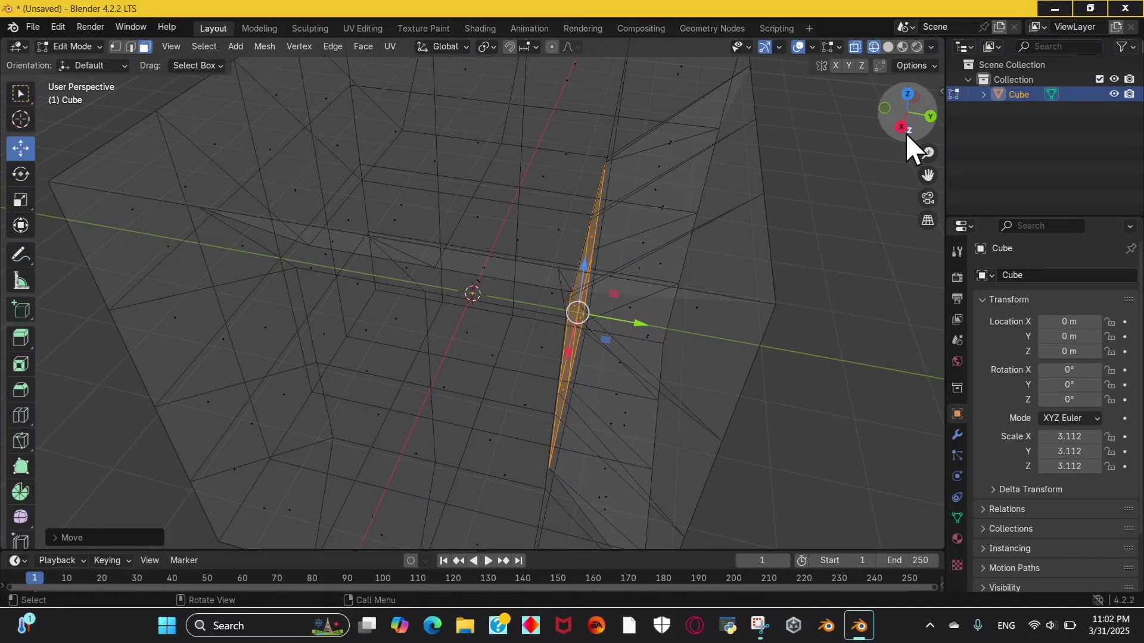
{"action": "left_click_drag", "start_coordinate": [906, 133], "coordinate": [840, 119]}
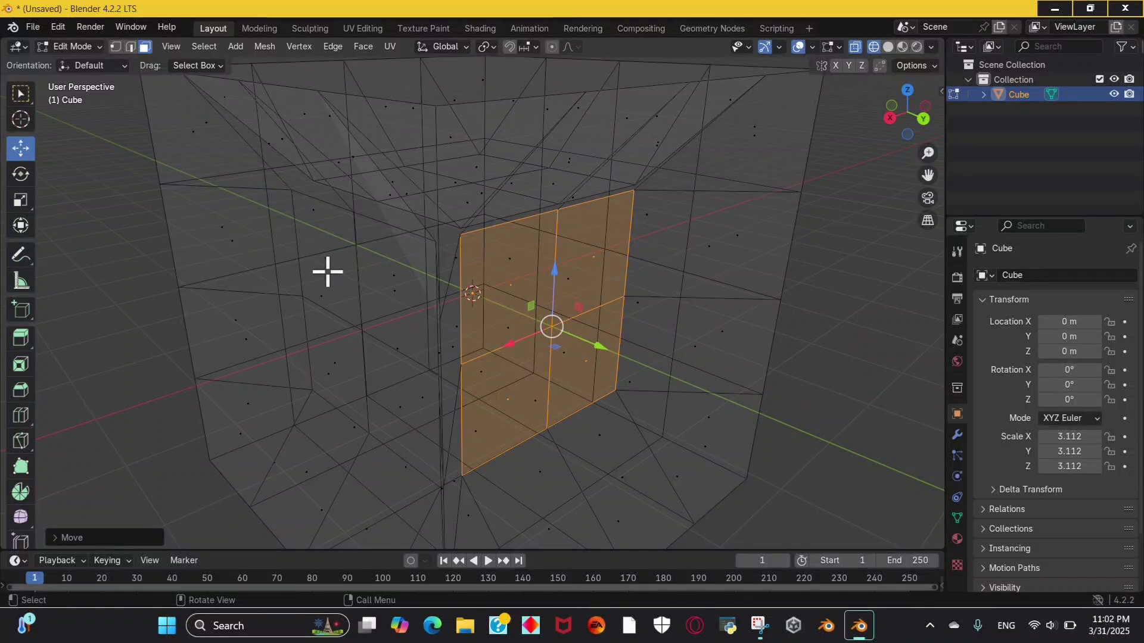
{"action": "left_click_drag", "start_coordinate": [327, 271], "coordinate": [396, 398]}
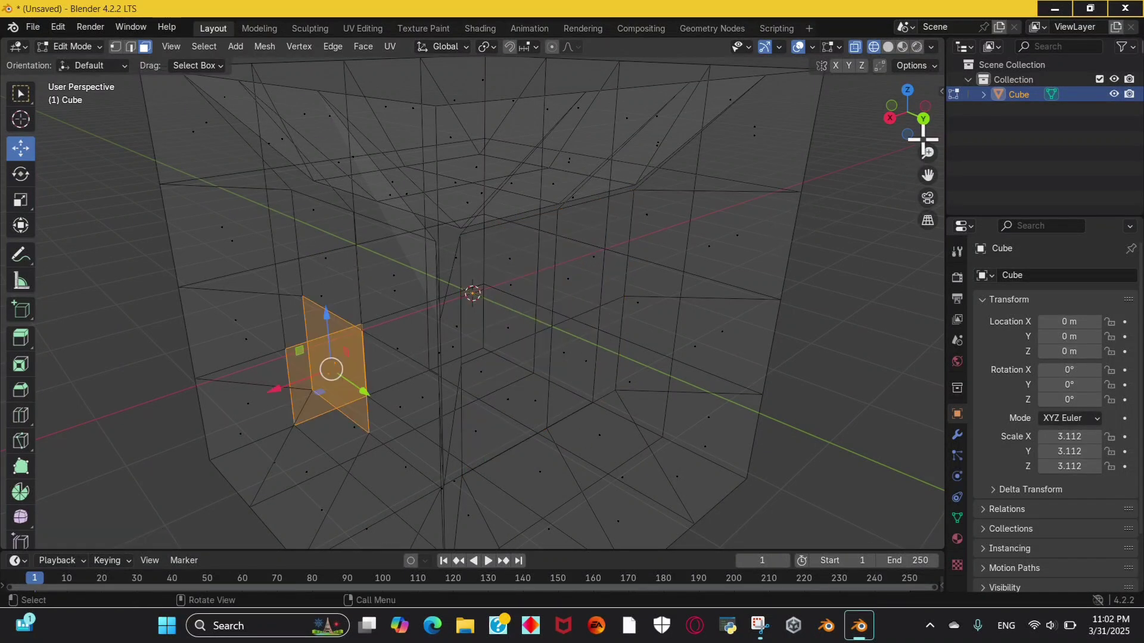
{"action": "left_click_drag", "start_coordinate": [922, 140], "coordinate": [925, 135]}
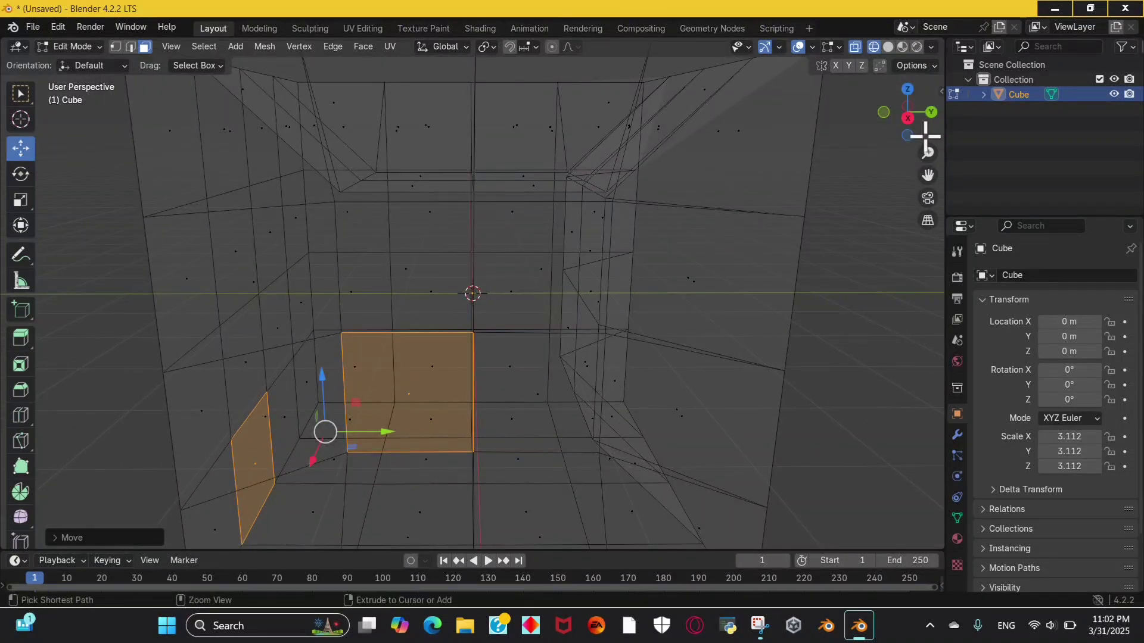
{"action": "key", "text": "ctrl+z"}
{"action": "left_click", "coordinate": [415, 273]}
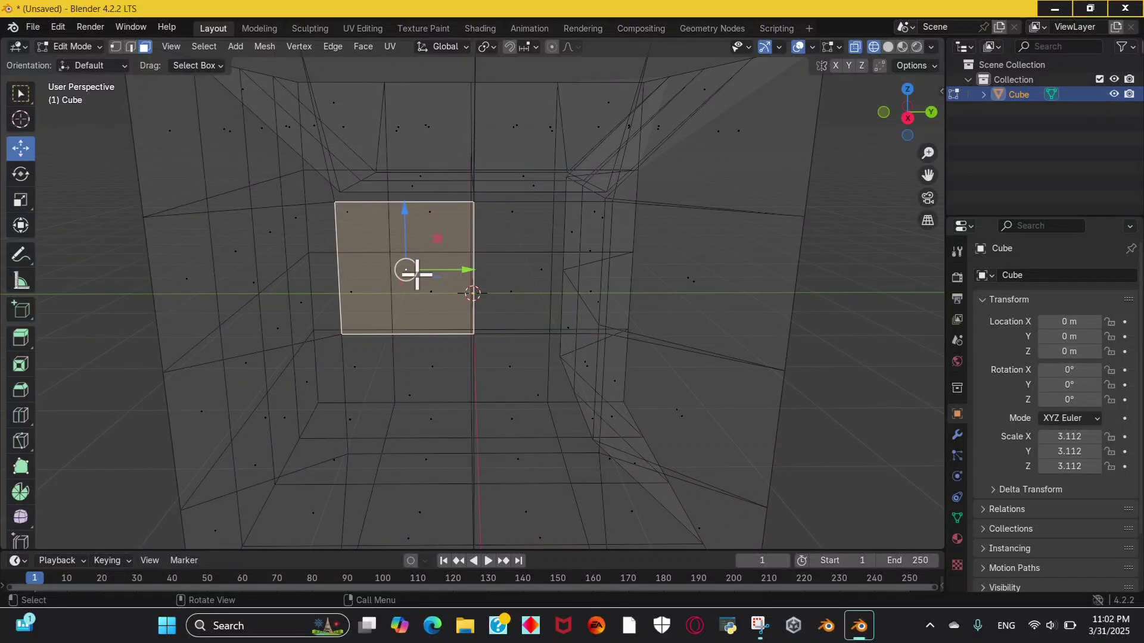
{"action": "mouse_move", "coordinate": [417, 274]}
{"action": "left_mouse_down"}
{"action": "mouse_move", "coordinate": [536, 377]}
{"action": "mouse_move", "coordinate": [428, 286]}
{"action": "left_mouse_up"}
{"action": "key", "text": "ctrl+z"}
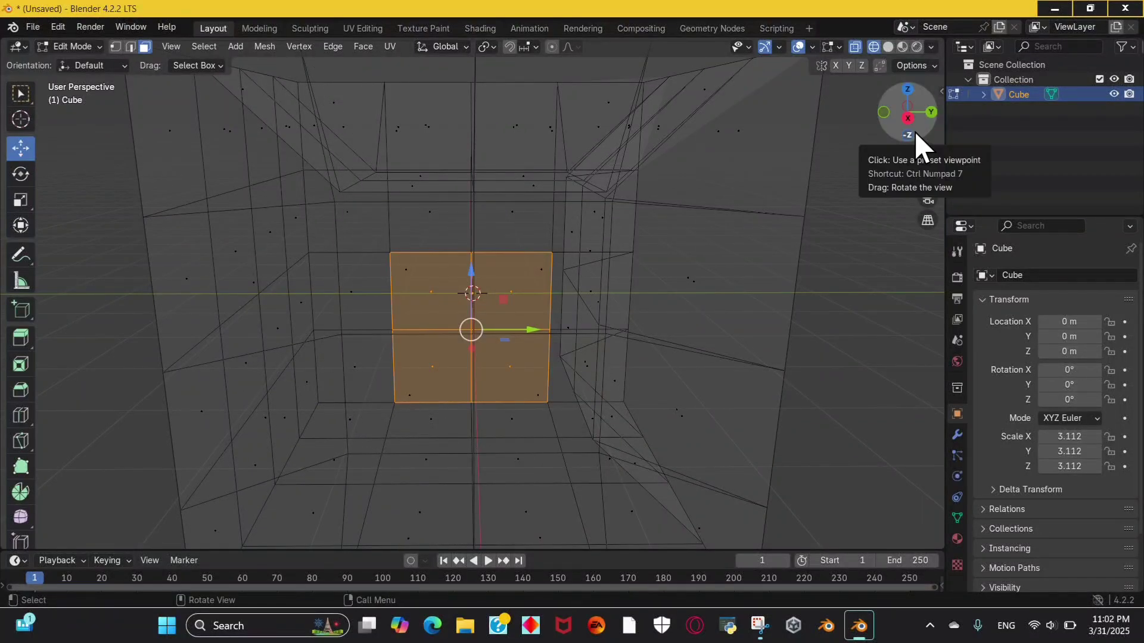
- Select the four middle faces on the positive X side in solid display, then push them further inward along X in wireframe display
{"action": "left_click_drag", "start_coordinate": [914, 131], "coordinate": [852, 74]}
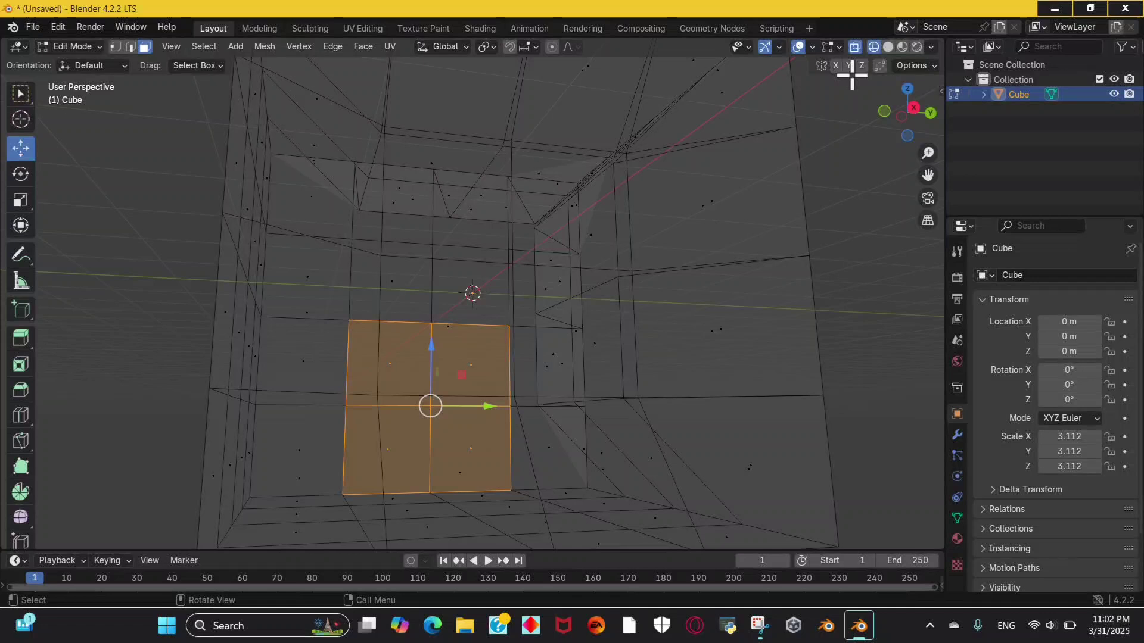
{"action": "left_click", "coordinate": [889, 44]}
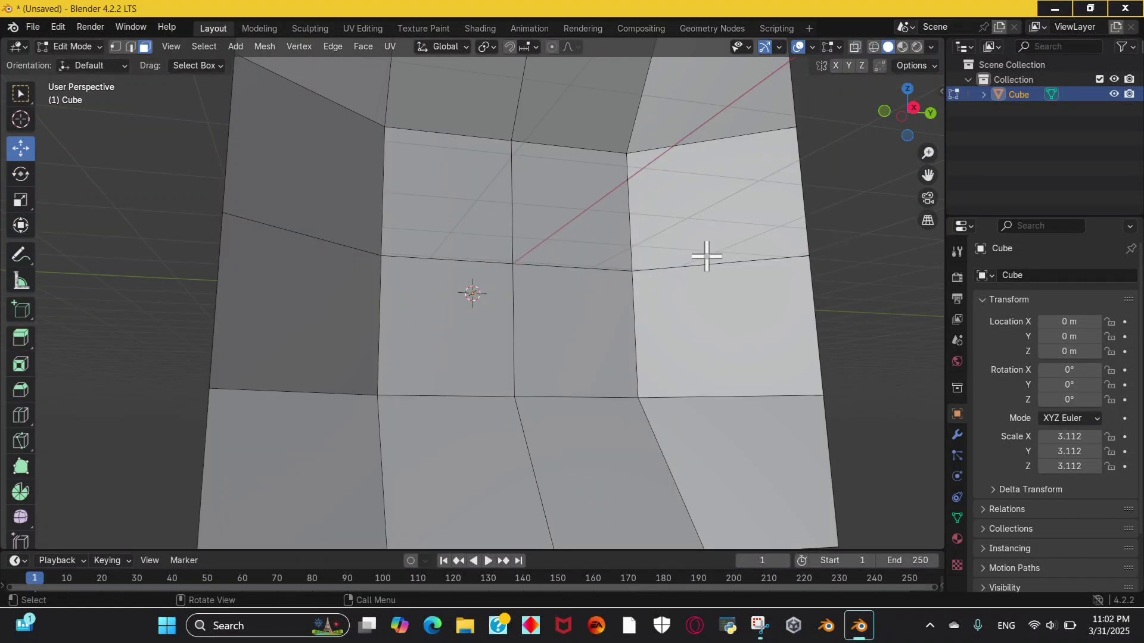
{"action": "left_click_drag", "start_coordinate": [483, 208], "coordinate": [571, 326]}
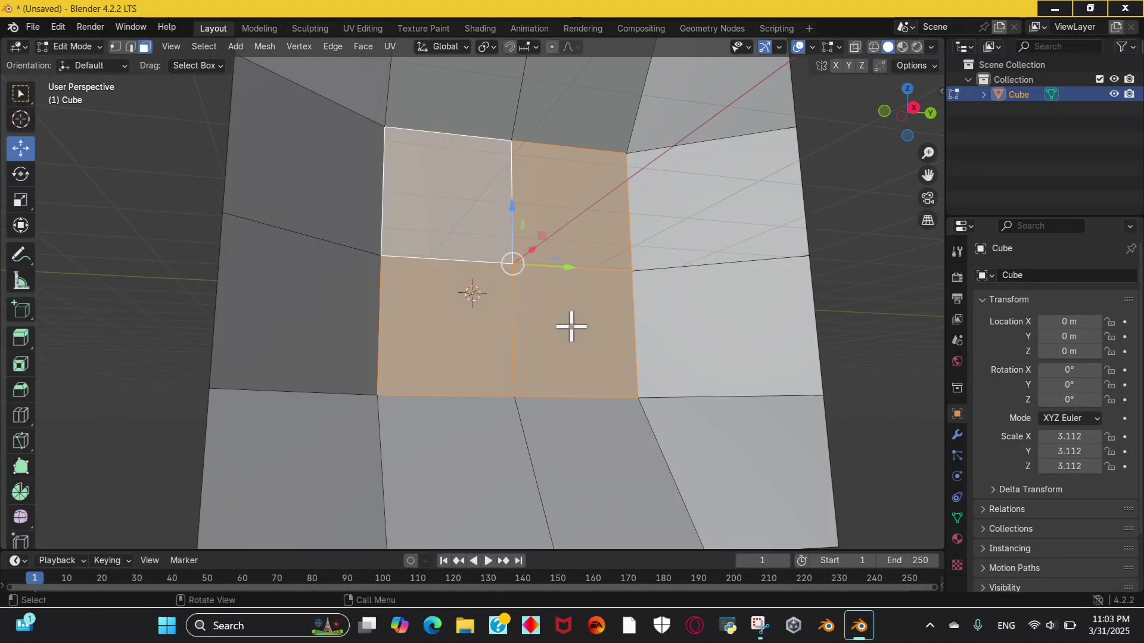
{"action": "left_click", "coordinate": [874, 47]}
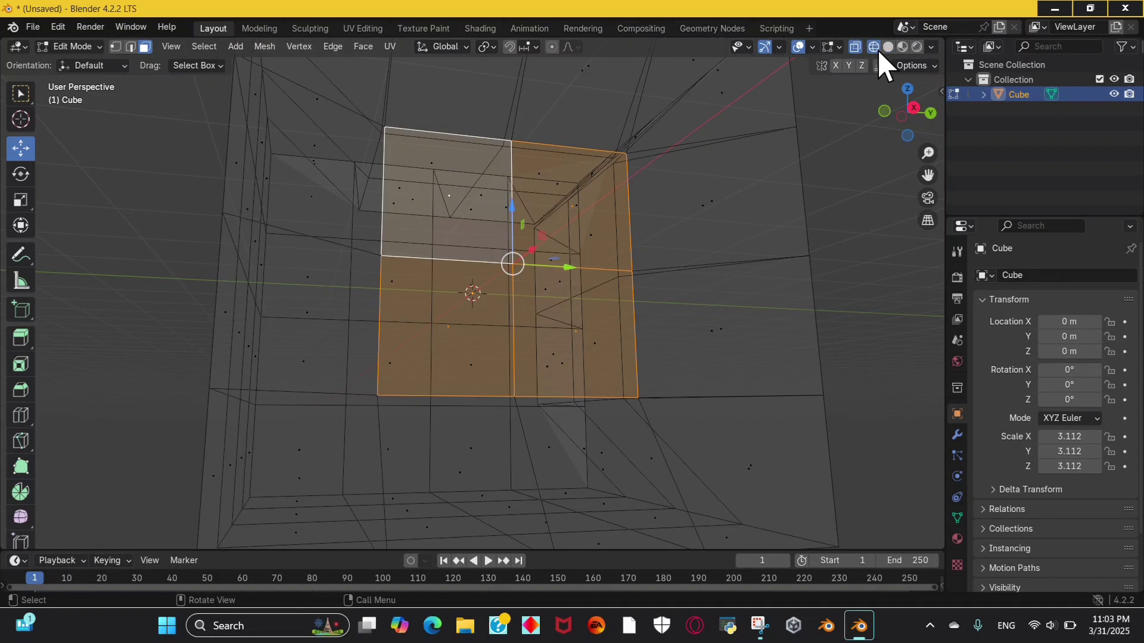
{"action": "mouse_move", "coordinate": [894, 116]}
{"action": "left_mouse_down"}
{"action": "mouse_move", "coordinate": [852, 120]}
{"action": "mouse_move", "coordinate": [911, 119]}
{"action": "left_mouse_up"}
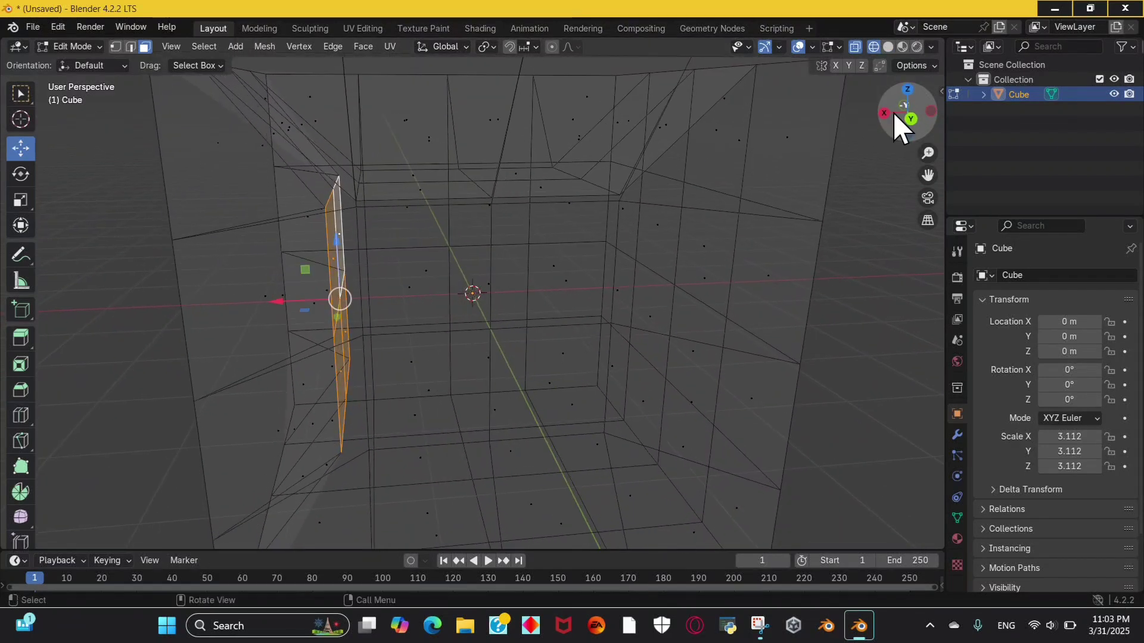
{"action": "left_click_drag", "start_coordinate": [277, 302], "coordinate": [304, 296]}
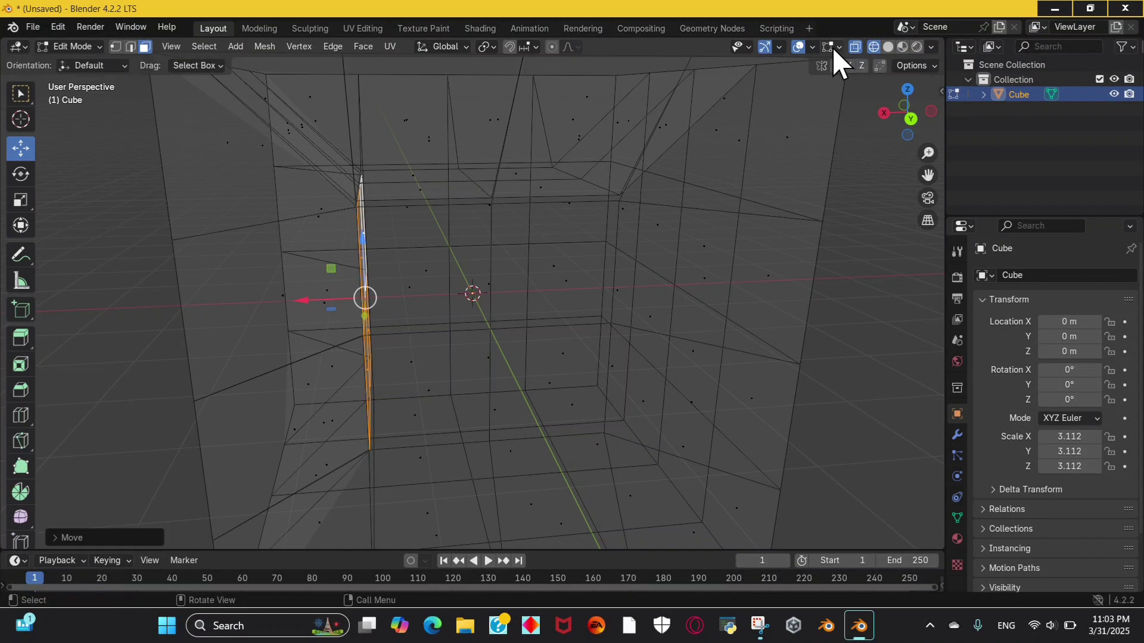
- Reselect the four middle faces of the cube's upper side in solid display and lower them slightly along Z in wireframe display
{"action": "mouse_move", "coordinate": [890, 99]}
{"action": "left_mouse_down"}
{"action": "mouse_move", "coordinate": [858, 103]}
{"action": "mouse_move", "coordinate": [906, 113]}
{"action": "mouse_move", "coordinate": [899, 100]}
{"action": "left_mouse_up"}
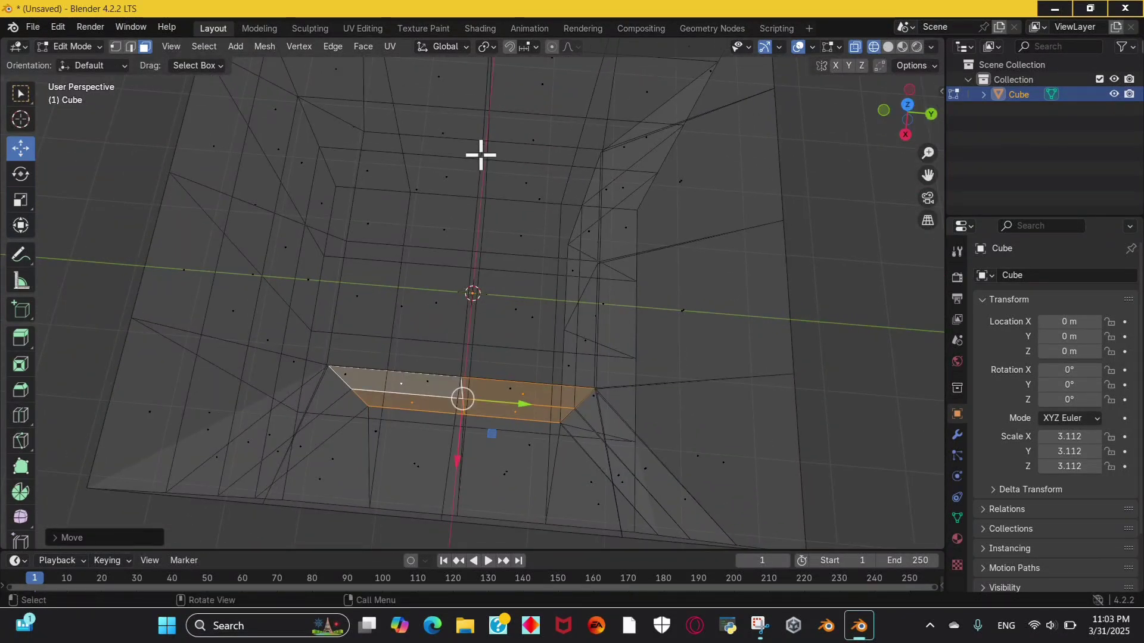
{"action": "left_click", "coordinate": [457, 177]}
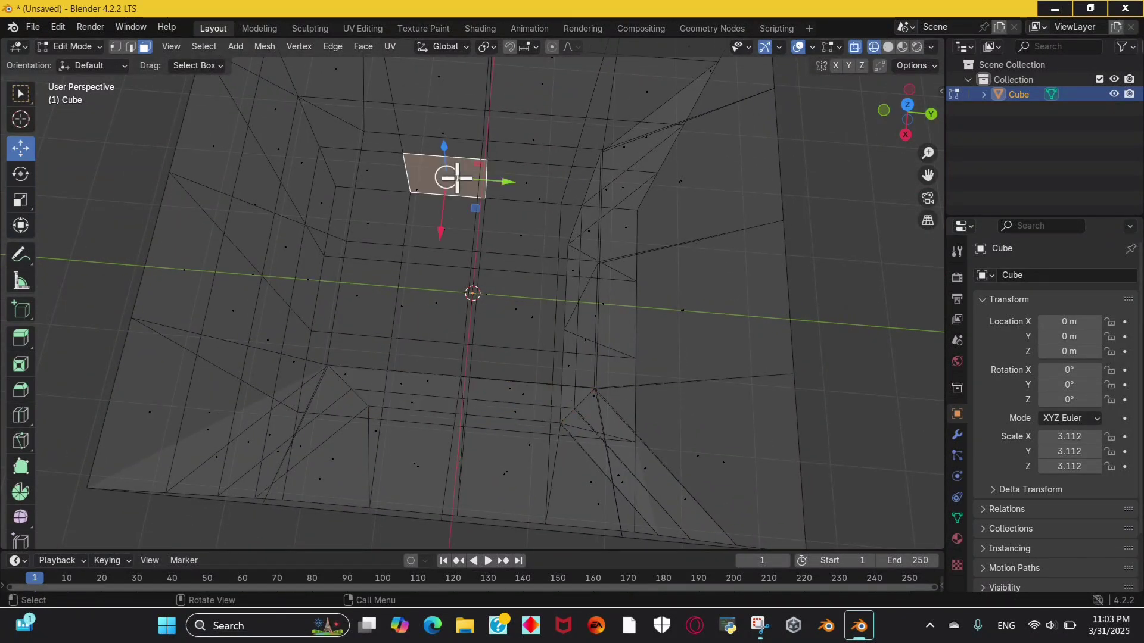
{"action": "left_click", "coordinate": [428, 234]}
{"action": "key", "text": "alt+z"}
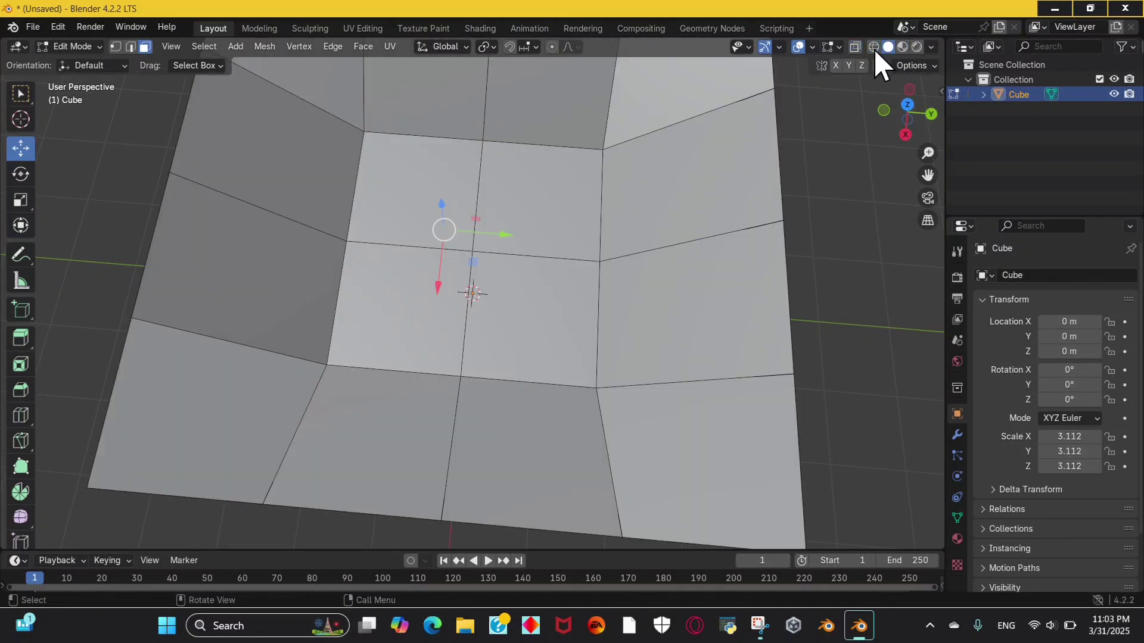
{"action": "left_click_drag", "start_coordinate": [377, 198], "coordinate": [545, 332]}
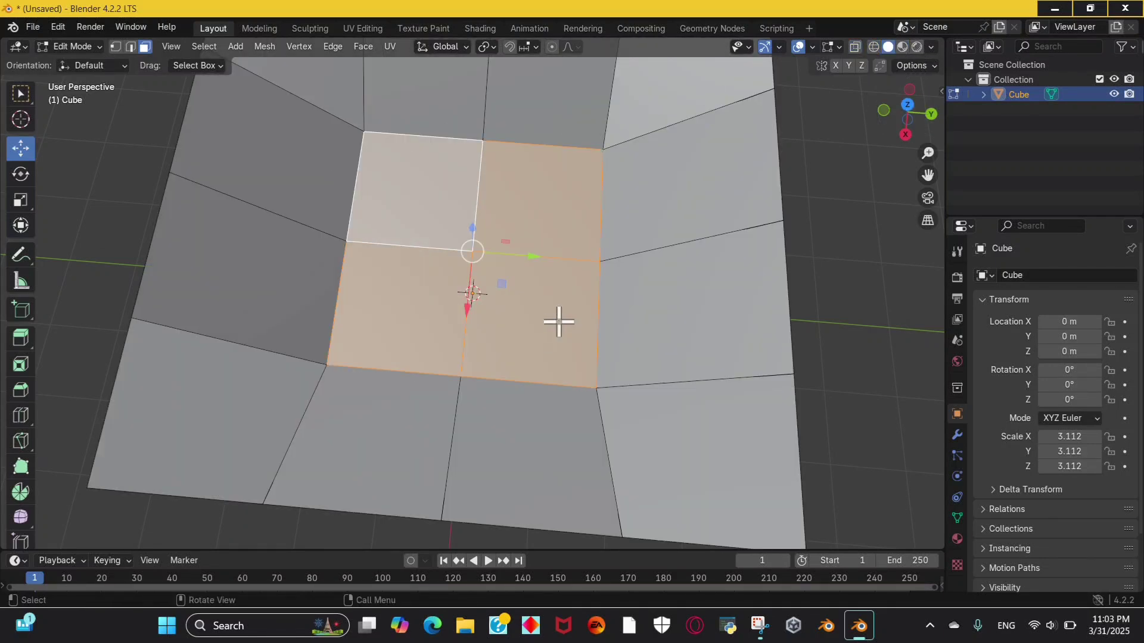
{"action": "left_click", "coordinate": [873, 46]}
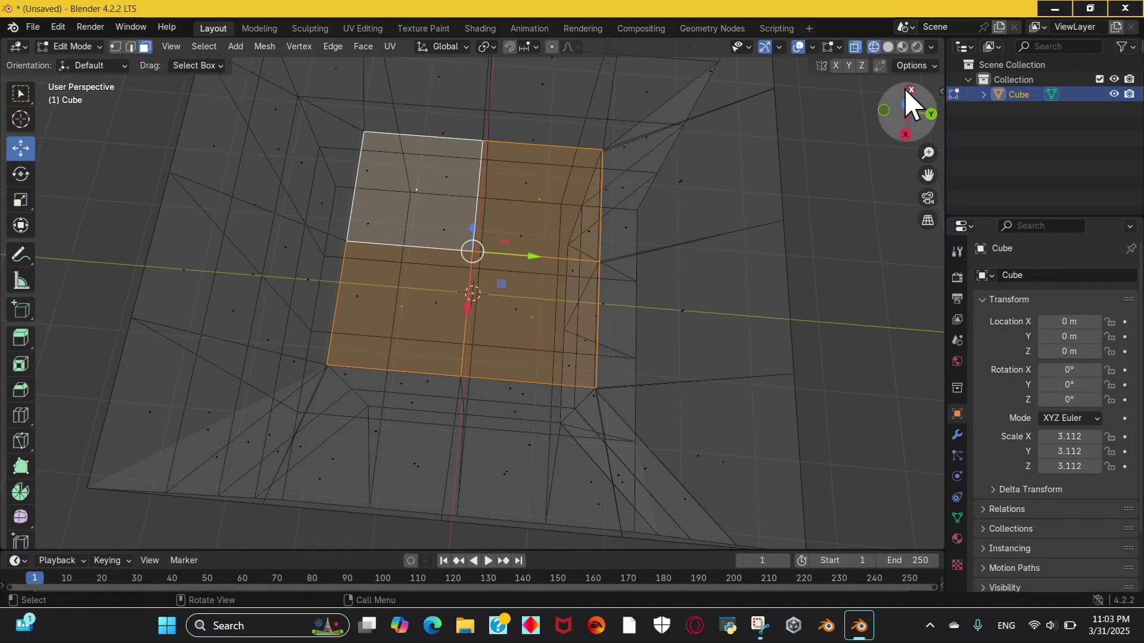
{"action": "mouse_move", "coordinate": [905, 108]}
{"action": "left_mouse_down"}
{"action": "mouse_move", "coordinate": [917, 96]}
{"action": "mouse_move", "coordinate": [908, 55]}
{"action": "left_mouse_up"}
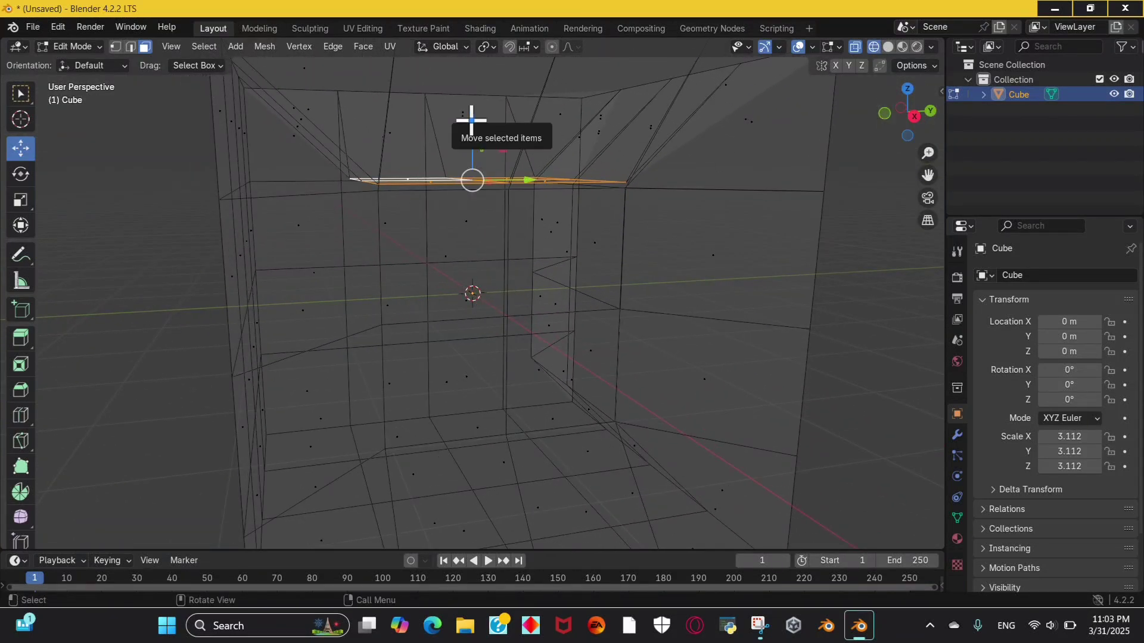
{"action": "left_click_drag", "start_coordinate": [474, 121], "coordinate": [472, 125]}
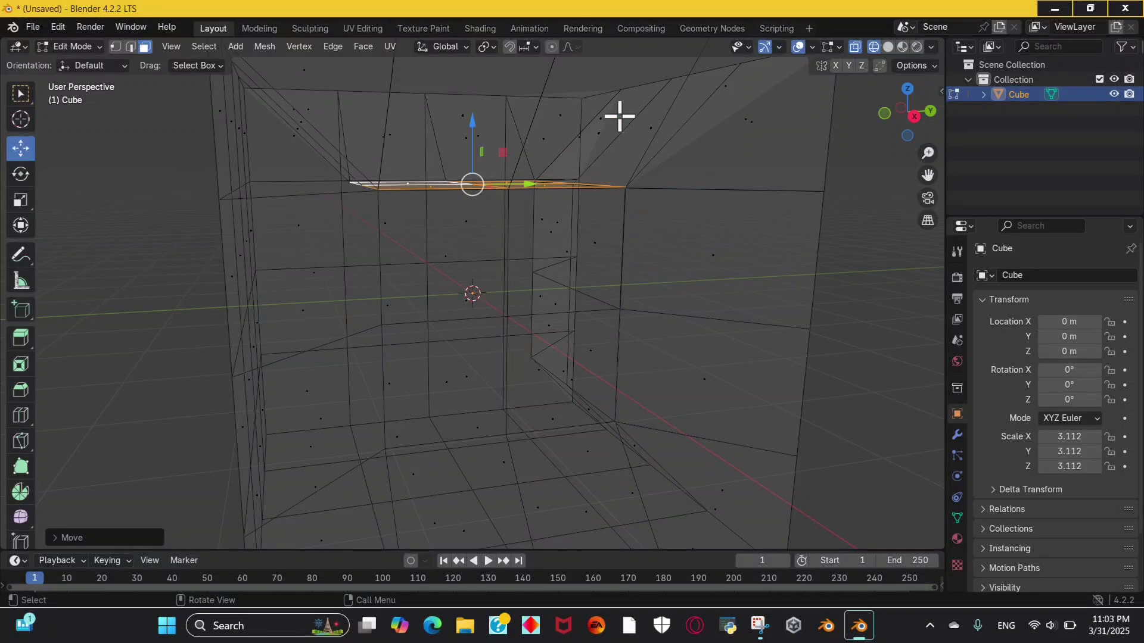
{"action": "mouse_move", "coordinate": [899, 135]}
{"action": "left_mouse_down"}
{"action": "mouse_move", "coordinate": [903, 154]}
{"action": "mouse_move", "coordinate": [899, 135]}
{"action": "left_mouse_up"}
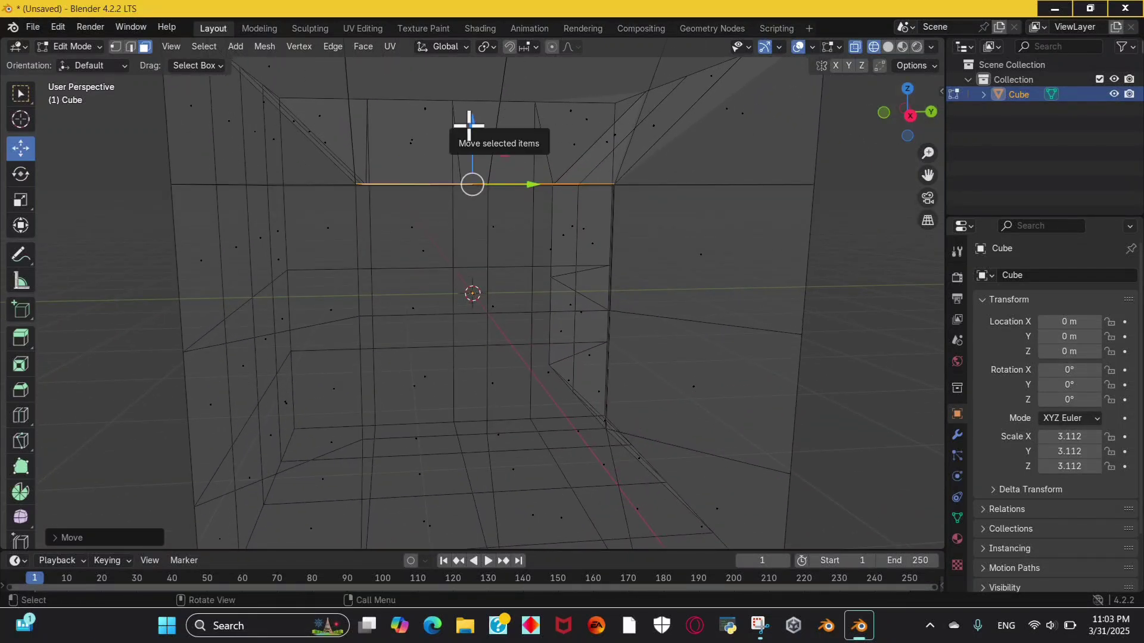
{"action": "left_click_drag", "start_coordinate": [471, 125], "coordinate": [468, 127]}
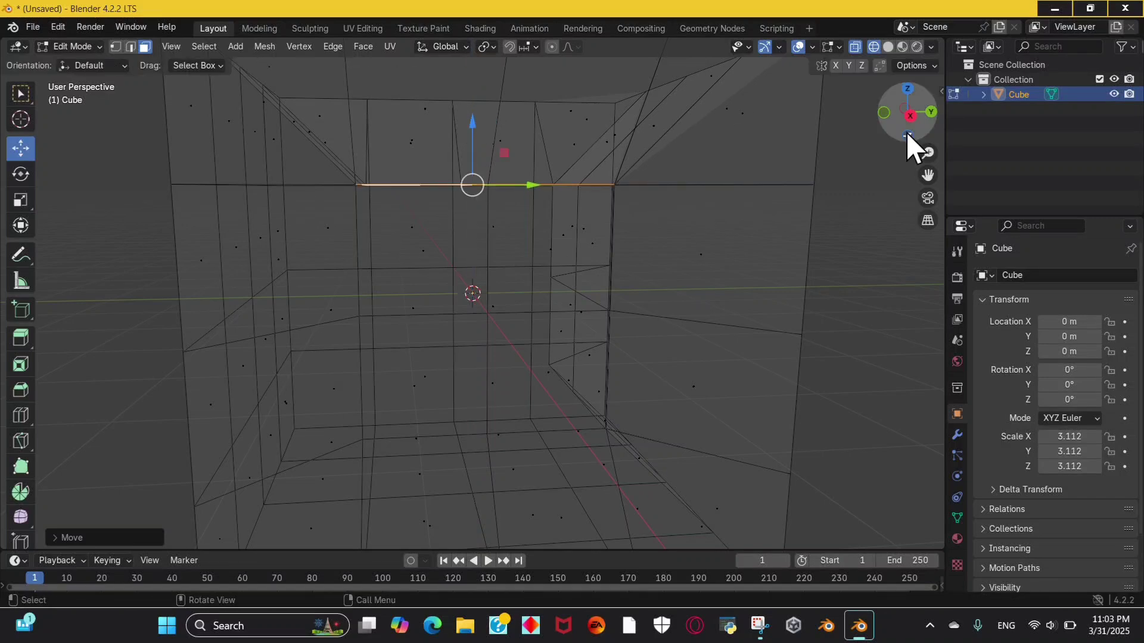
- Select the four middle faces on the cube's negative Y side and move them inward along Y to form a recess
{"action": "left_click", "coordinate": [887, 47]}
{"action": "scroll", "coordinate": [812, 198], "scroll_direction": "down", "scroll_amount": 5}
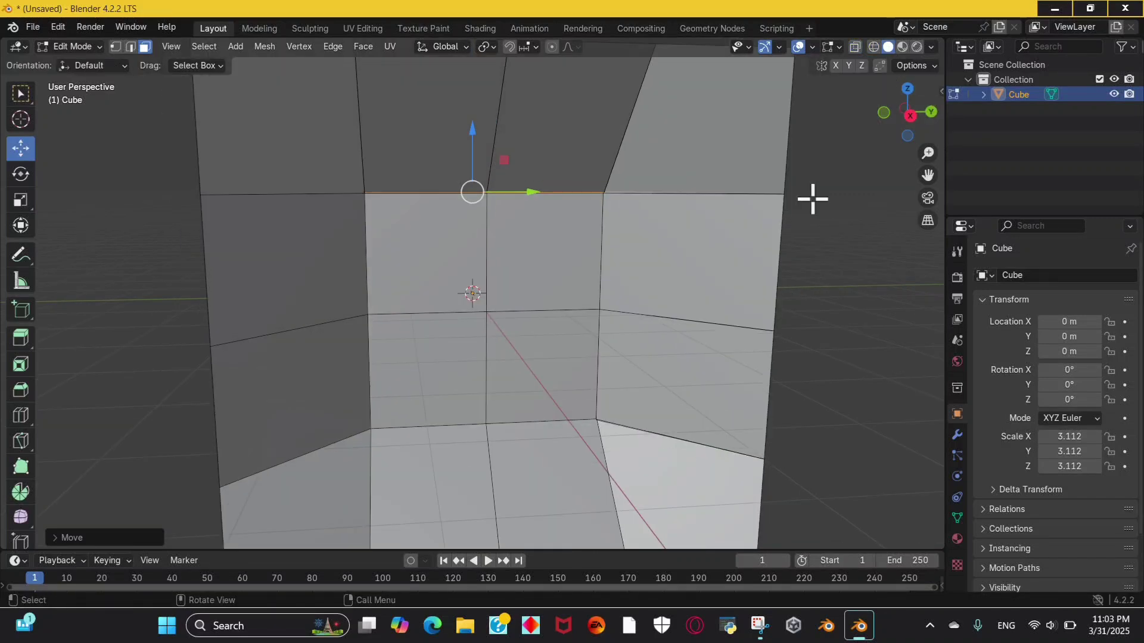
{"action": "left_click_drag", "start_coordinate": [905, 120], "coordinate": [753, 191]}
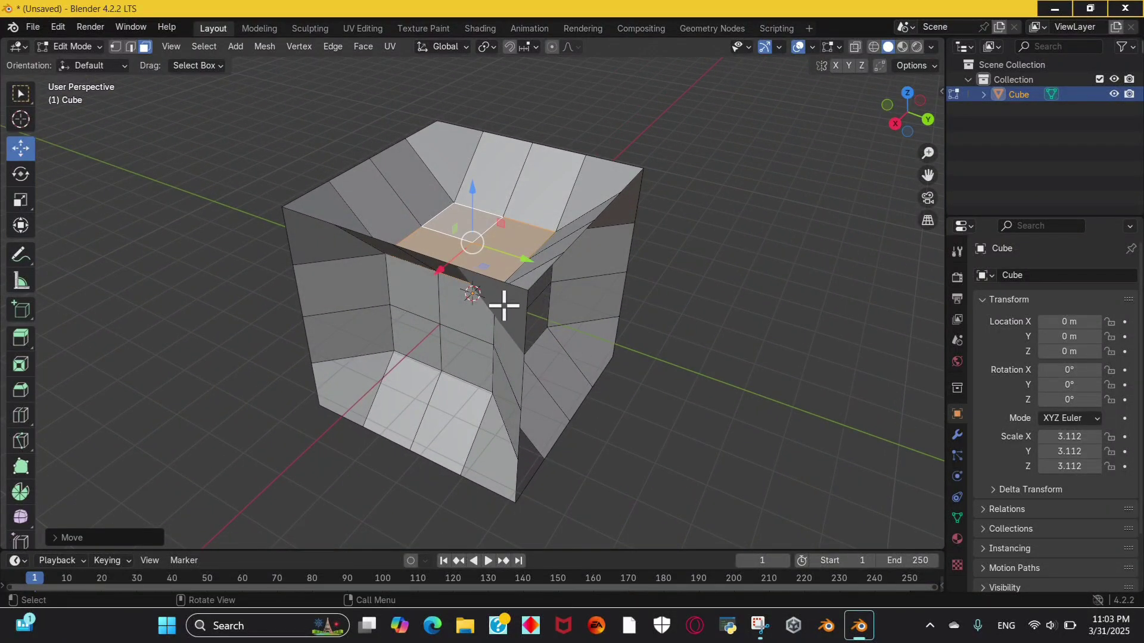
{"action": "left_click_drag", "start_coordinate": [934, 123], "coordinate": [903, 133]}
{"action": "left_click", "coordinate": [503, 319]}
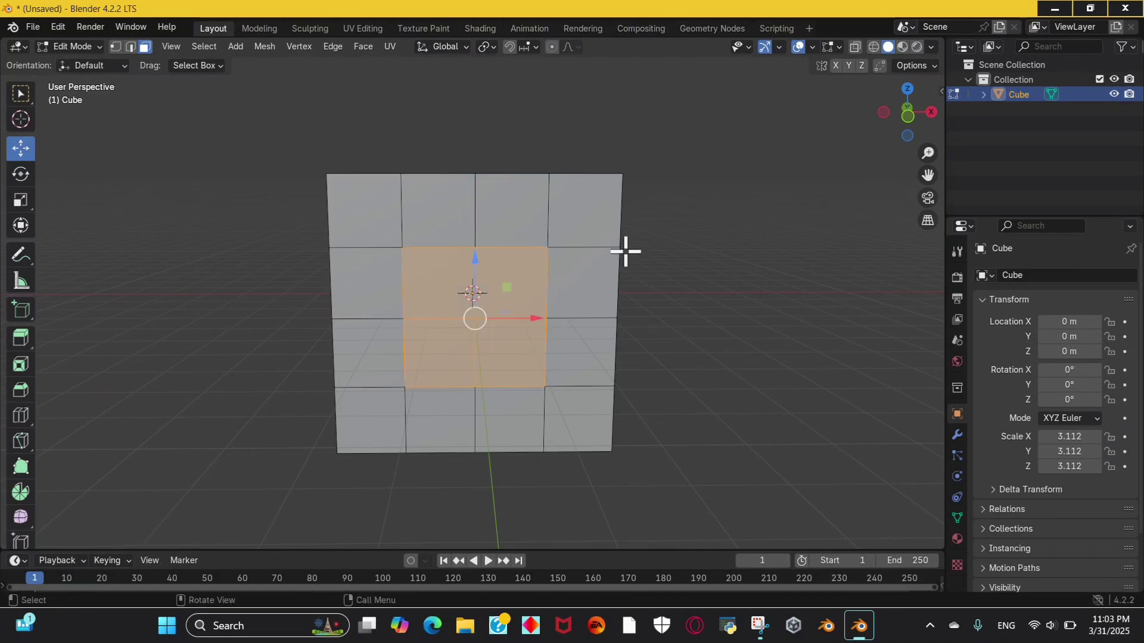
{"action": "left_click", "coordinate": [873, 47]}
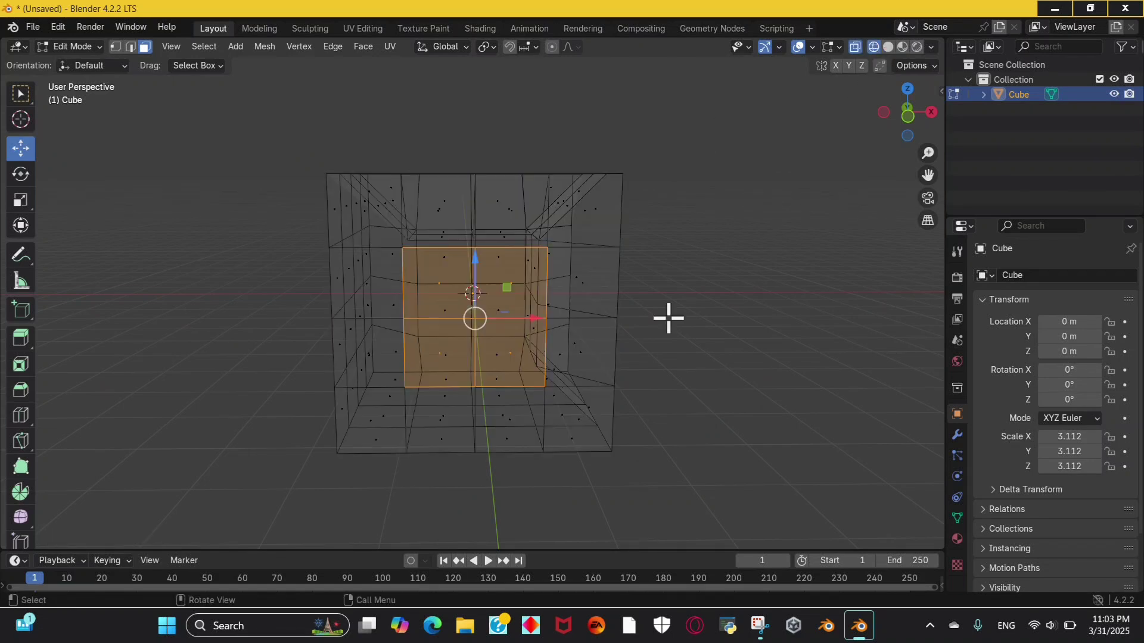
{"action": "left_click_drag", "start_coordinate": [888, 112], "coordinate": [859, 117]}
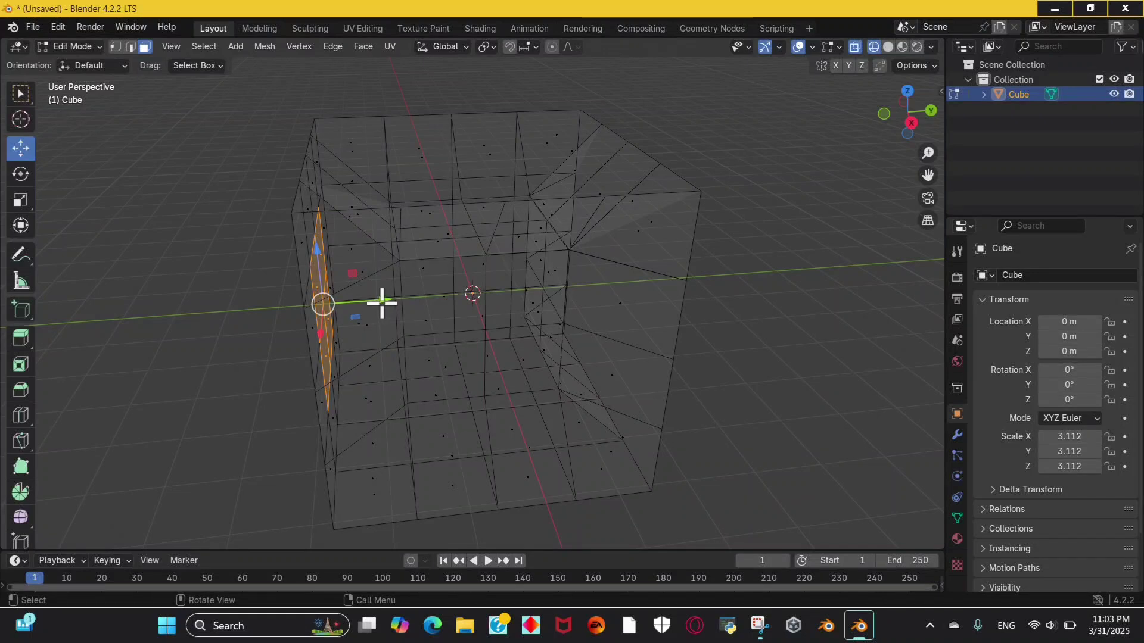
{"action": "left_click_drag", "start_coordinate": [381, 302], "coordinate": [458, 296]}
- Fine-tune the negative Y side recess along Y to line it up with the edge of the upper recess
{"action": "scroll", "coordinate": [404, 338], "scroll_direction": "up", "scroll_amount": 3}
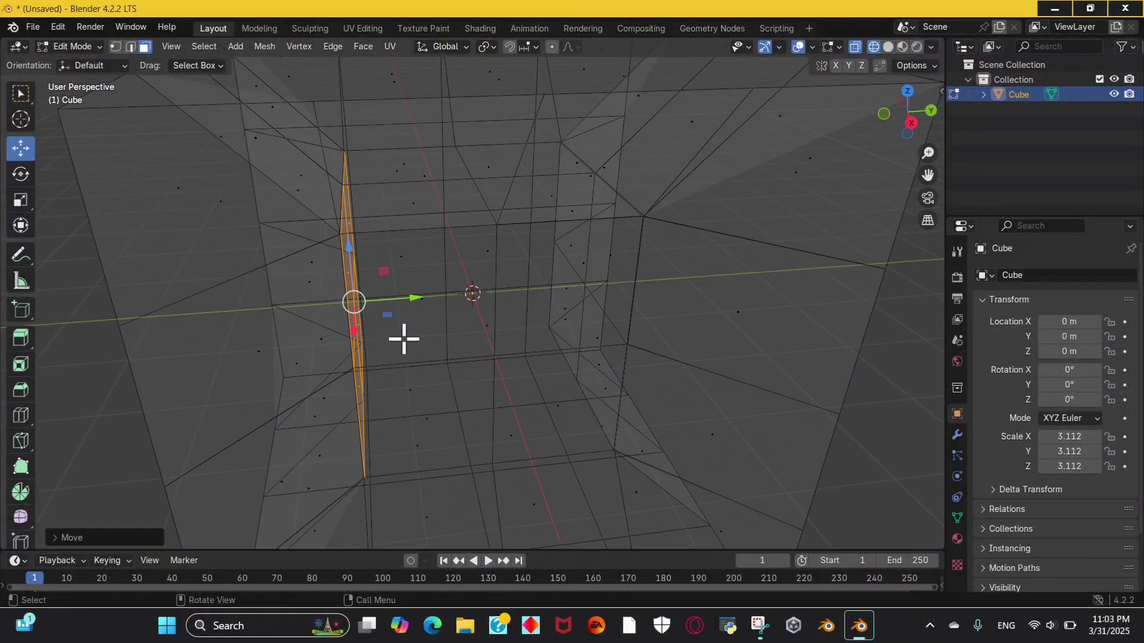
{"action": "left_click_drag", "start_coordinate": [915, 133], "coordinate": [905, 111]}
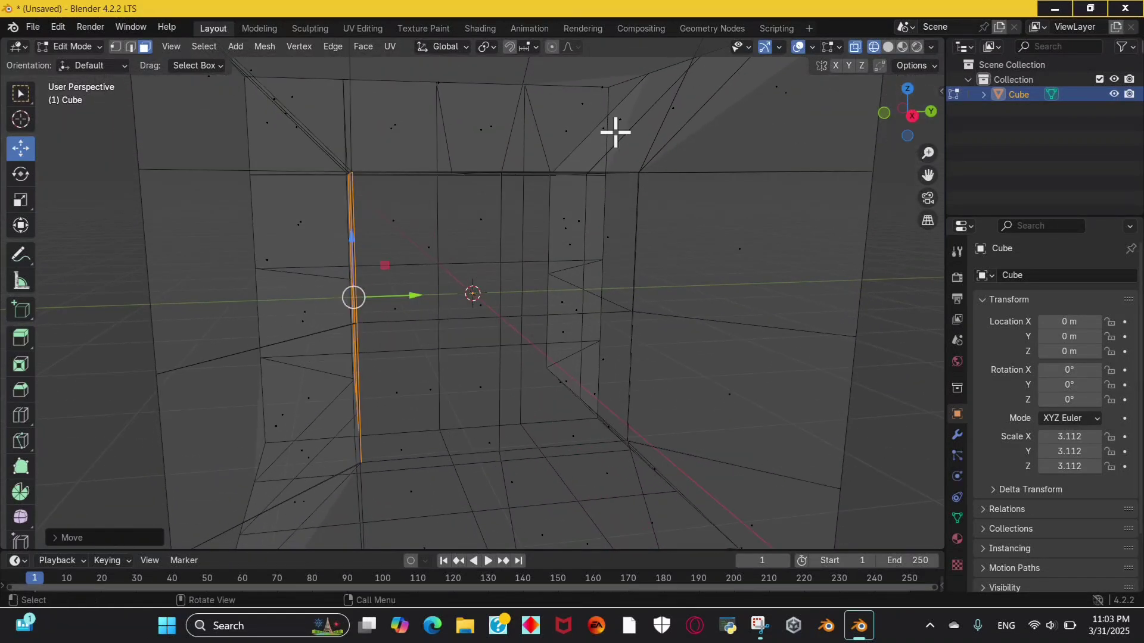
{"action": "left_click_drag", "start_coordinate": [417, 290], "coordinate": [430, 281]}
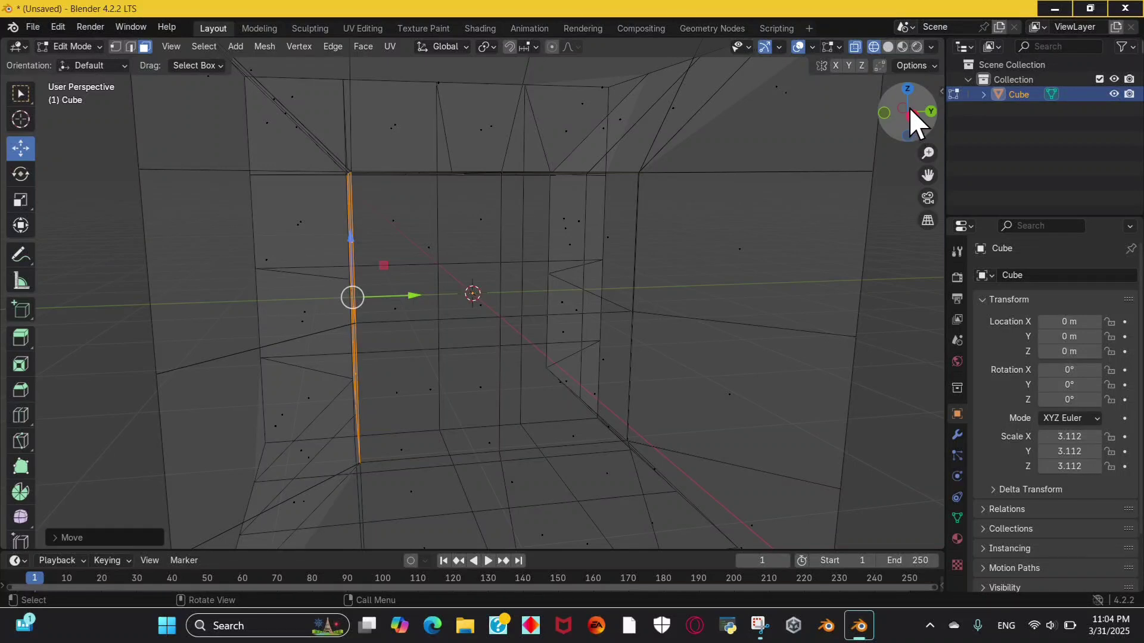
- Select the four middle faces on the cube's underside and move them up along Z in wireframe display to form a recess
{"action": "left_click_drag", "start_coordinate": [914, 120], "coordinate": [908, 112]}
{"action": "left_click", "coordinate": [887, 47]}
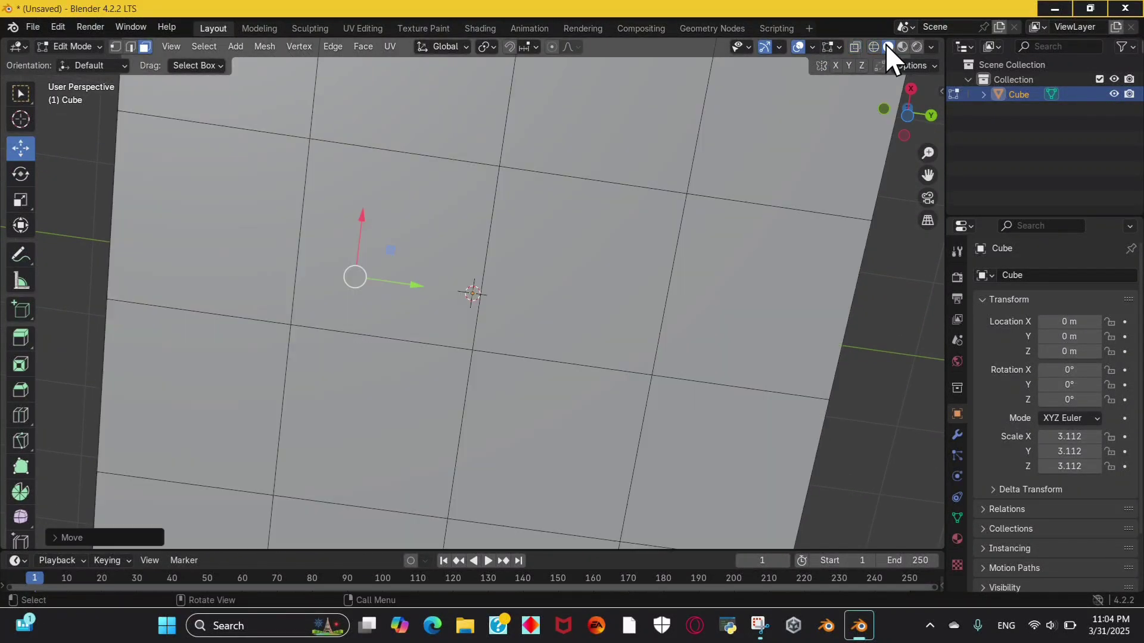
{"action": "left_click_drag", "start_coordinate": [452, 322], "coordinate": [533, 435]}
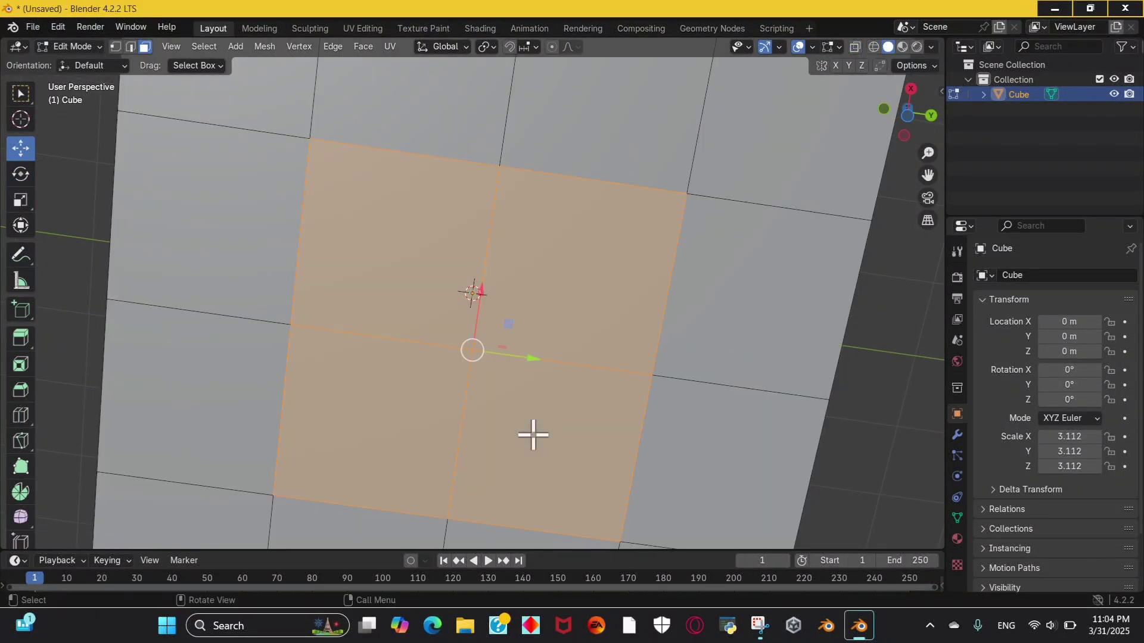
{"action": "left_click", "coordinate": [873, 47]}
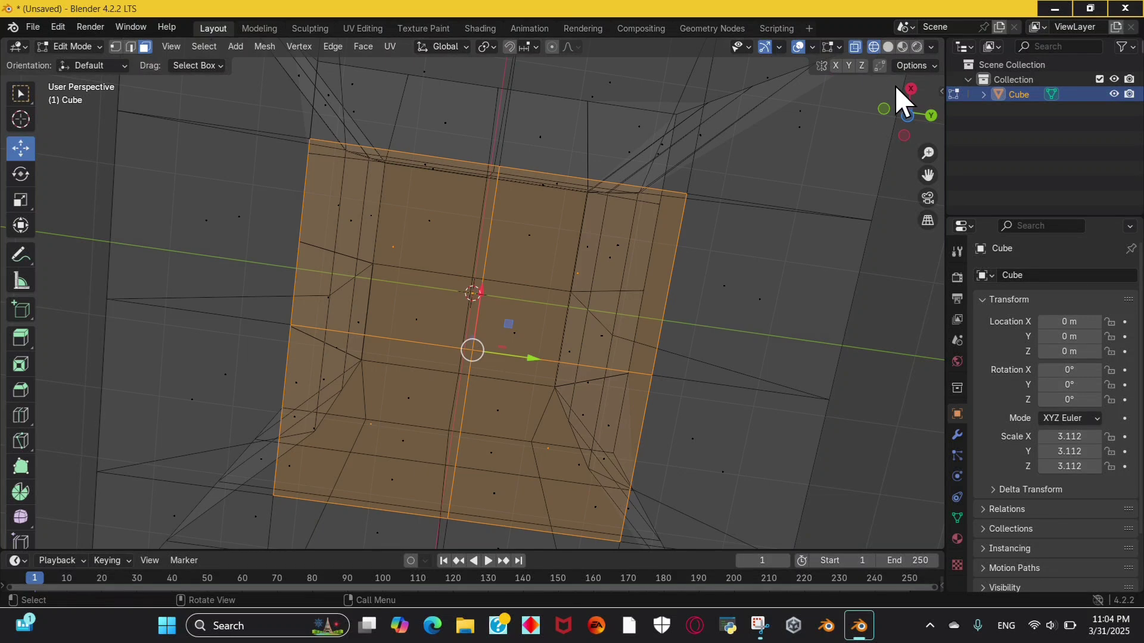
{"action": "left_click_drag", "start_coordinate": [909, 104], "coordinate": [904, 113]}
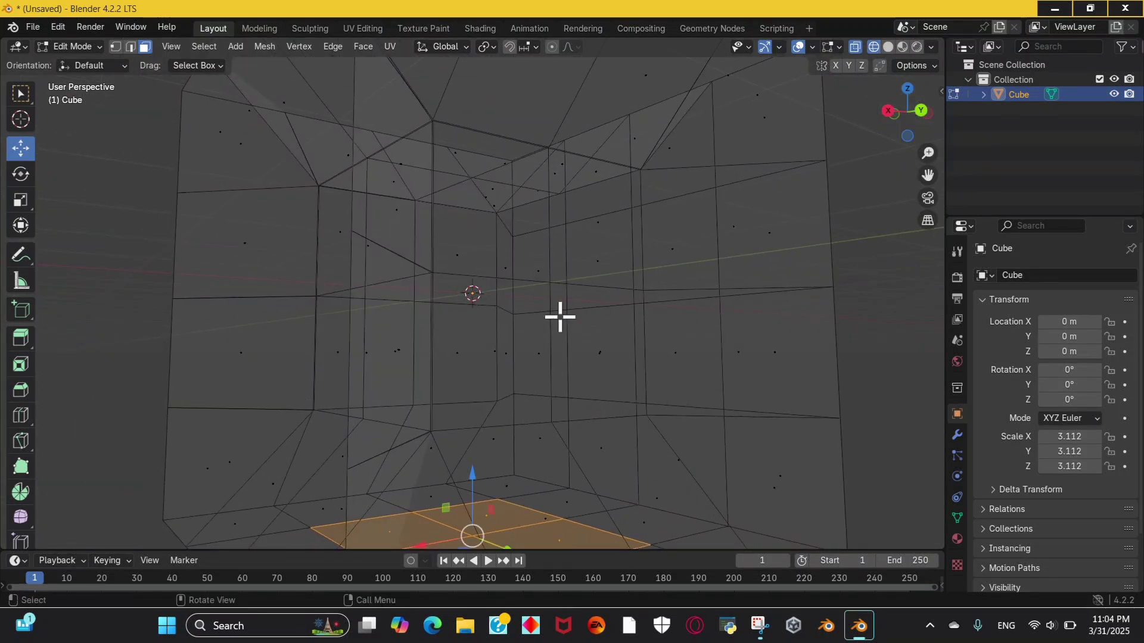
{"action": "left_click_drag", "start_coordinate": [471, 475], "coordinate": [533, 351]}
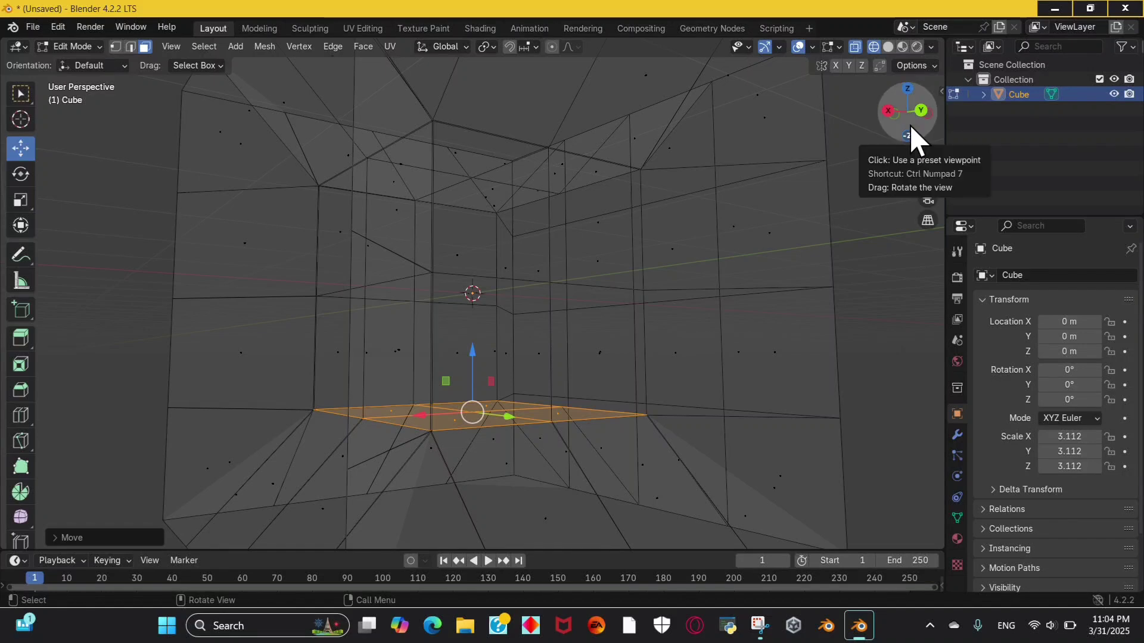
{"action": "left_click_drag", "start_coordinate": [896, 102], "coordinate": [598, 161]}
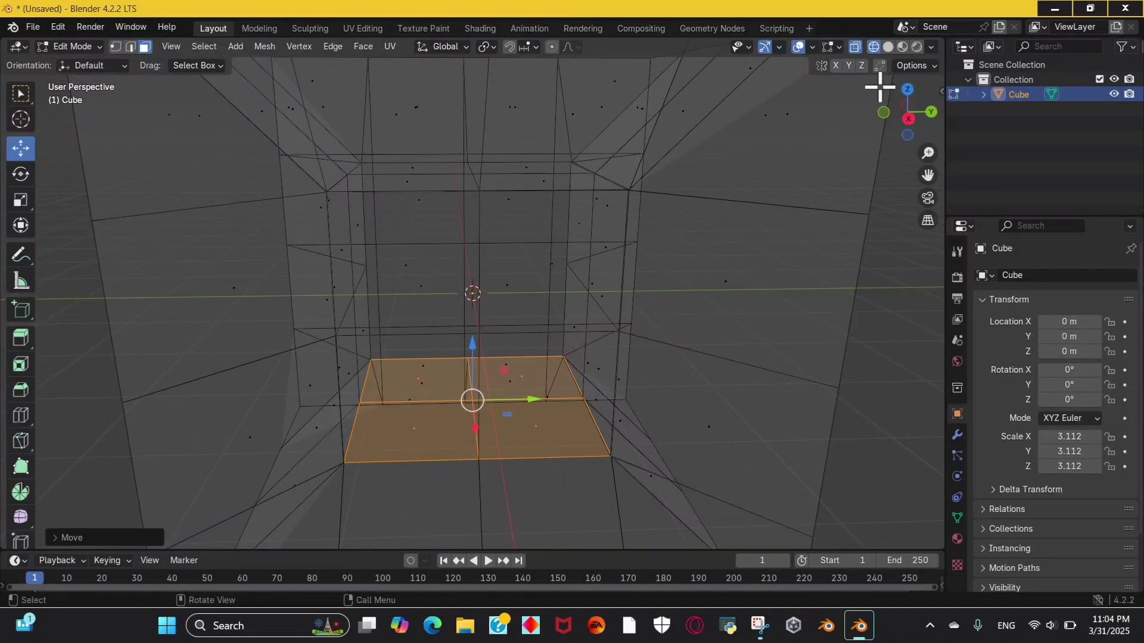
{"action": "left_click_drag", "start_coordinate": [898, 102], "coordinate": [859, 35]}
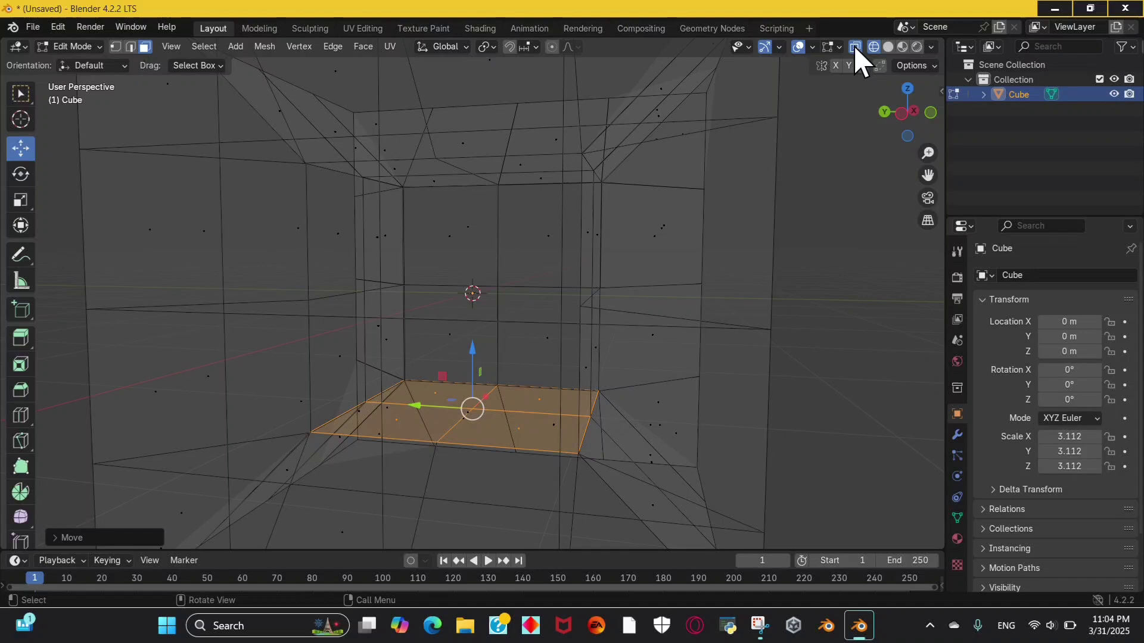
- Select the four middle faces on the cube's negative X side and move them inward along X in wireframe display to form a recess
{"action": "left_click", "coordinate": [887, 47]}
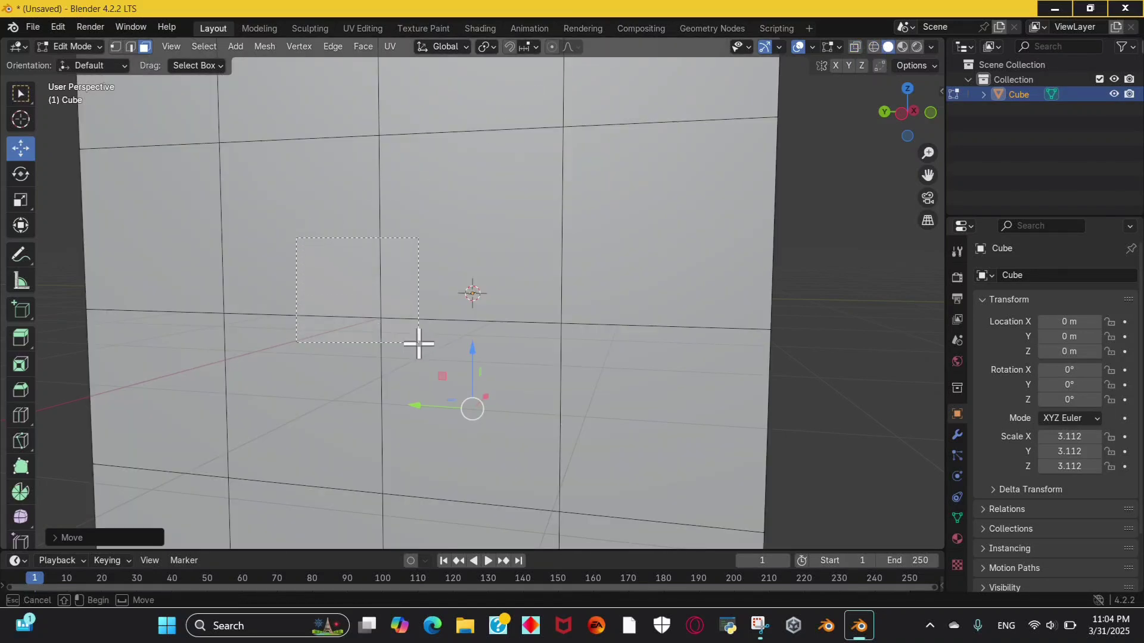
{"action": "left_click", "coordinate": [482, 375]}
{"action": "left_click", "coordinate": [874, 48]}
{"action": "left_click", "coordinate": [887, 47]}
{"action": "left_click", "coordinate": [916, 47]}
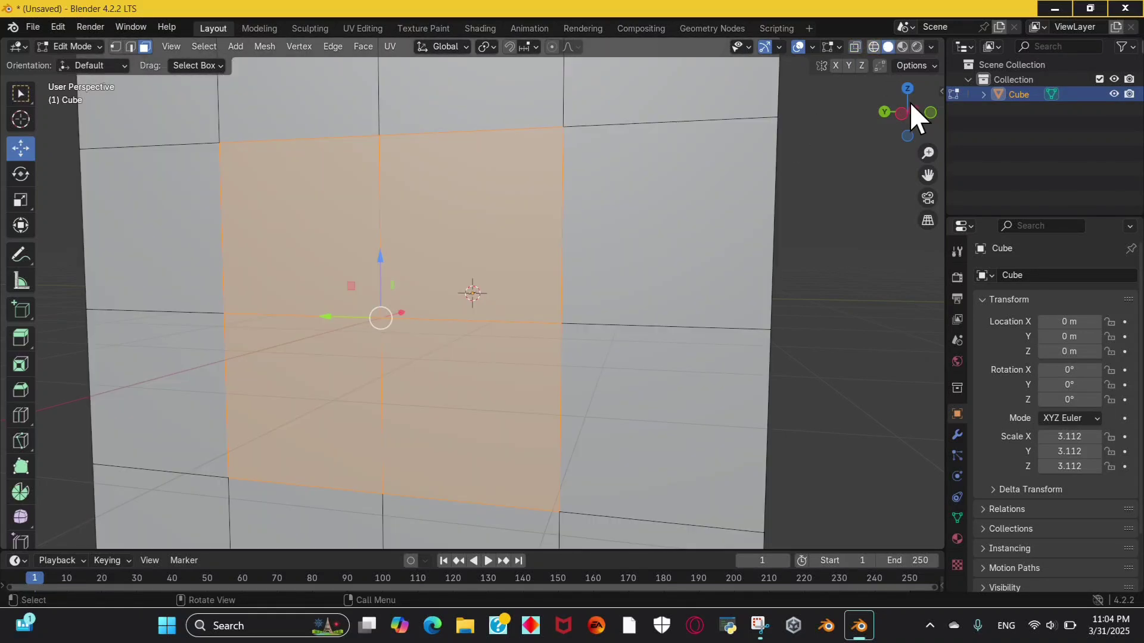
{"action": "left_click", "coordinate": [872, 47]}
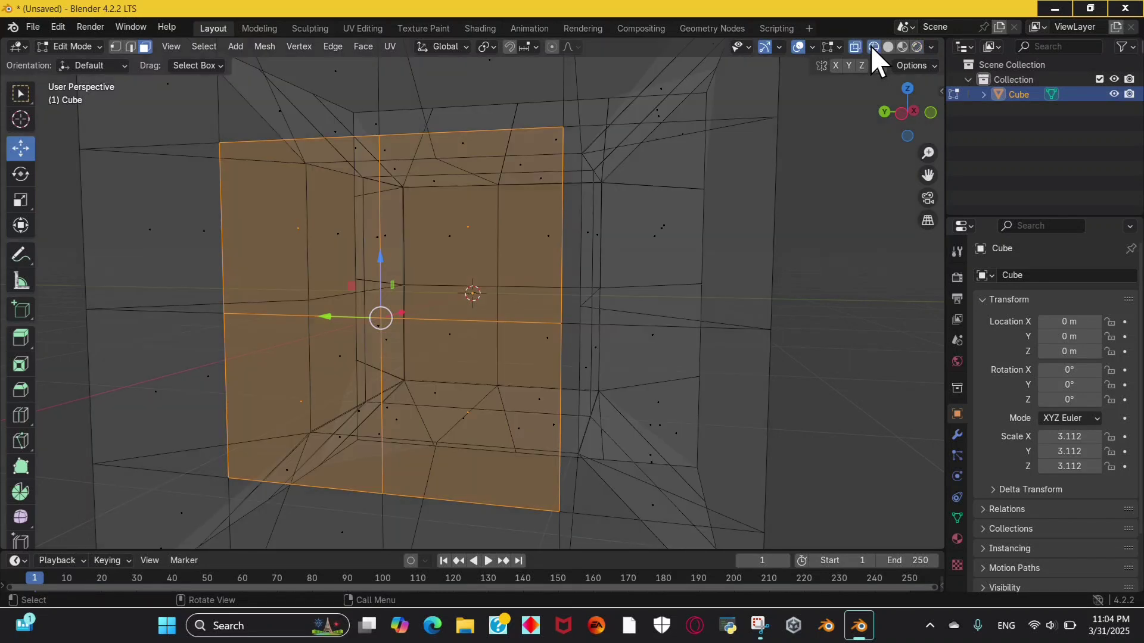
{"action": "mouse_move", "coordinate": [912, 91]}
{"action": "left_mouse_down"}
{"action": "mouse_move", "coordinate": [888, 113]}
{"action": "mouse_move", "coordinate": [856, 113]}
{"action": "left_mouse_up"}
{"action": "left_click_drag", "start_coordinate": [294, 304], "coordinate": [428, 289]}
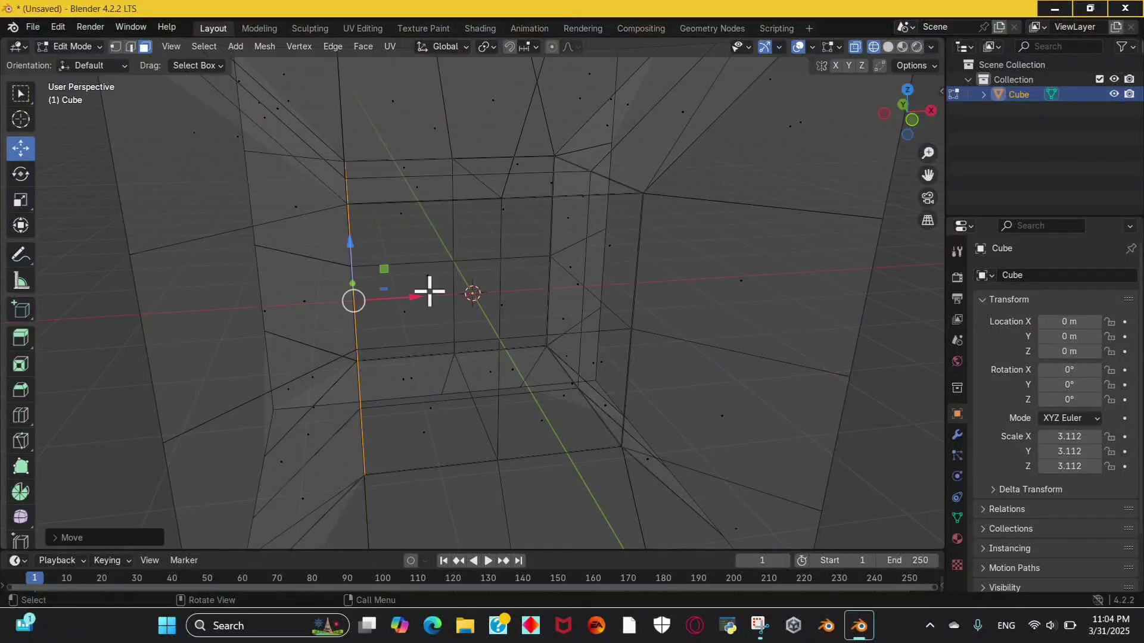
{"action": "scroll", "coordinate": [424, 290], "scroll_direction": "down", "scroll_amount": 5}
{"action": "left_click", "coordinate": [854, 159]}
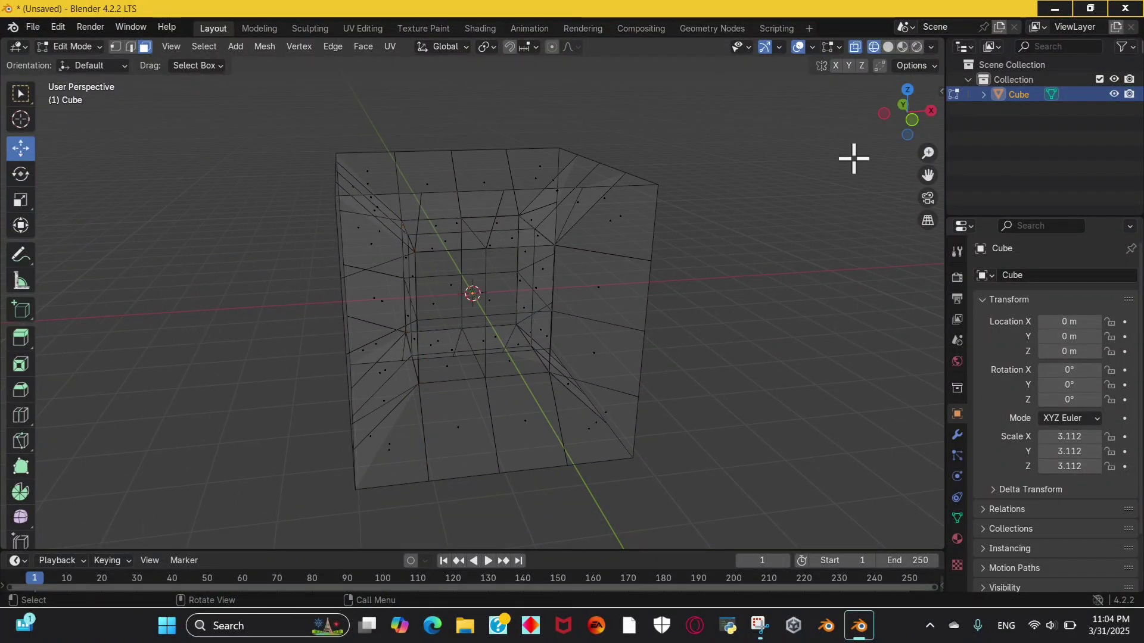
- Try raising an outer edge at the upper positive X, positive Y corner along Z in solid display, and undo the move
{"action": "middle_click_drag", "start_coordinate": [715, 220], "coordinate": [906, 145]}
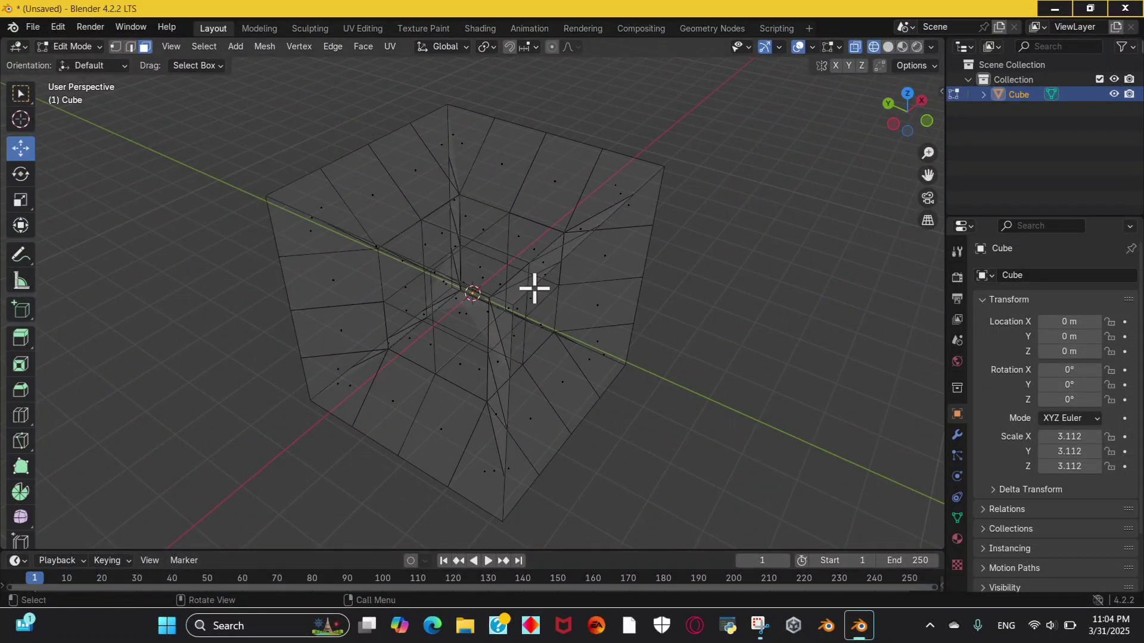
{"action": "left_click_drag", "start_coordinate": [903, 122], "coordinate": [423, 150]}
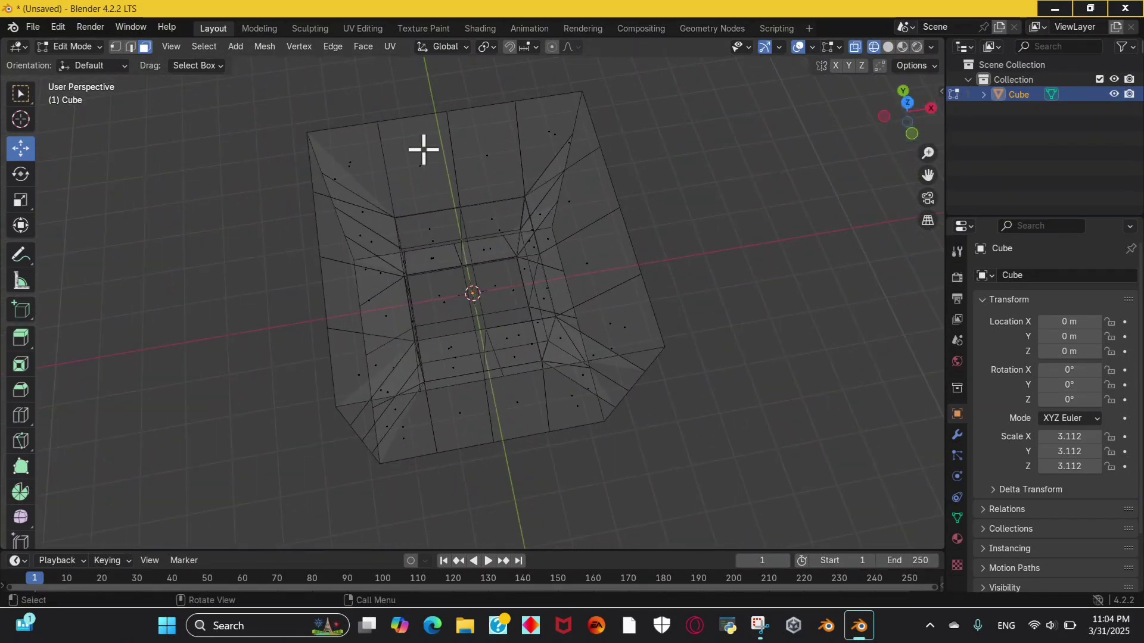
{"action": "left_click", "coordinate": [361, 162]}
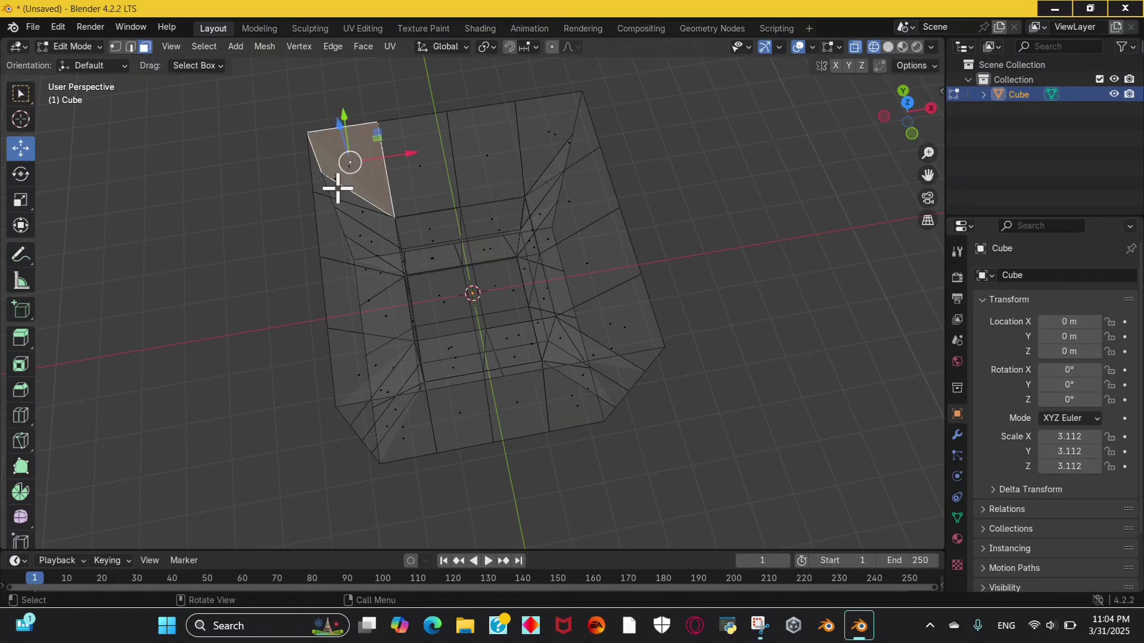
{"action": "left_click", "coordinate": [886, 45]}
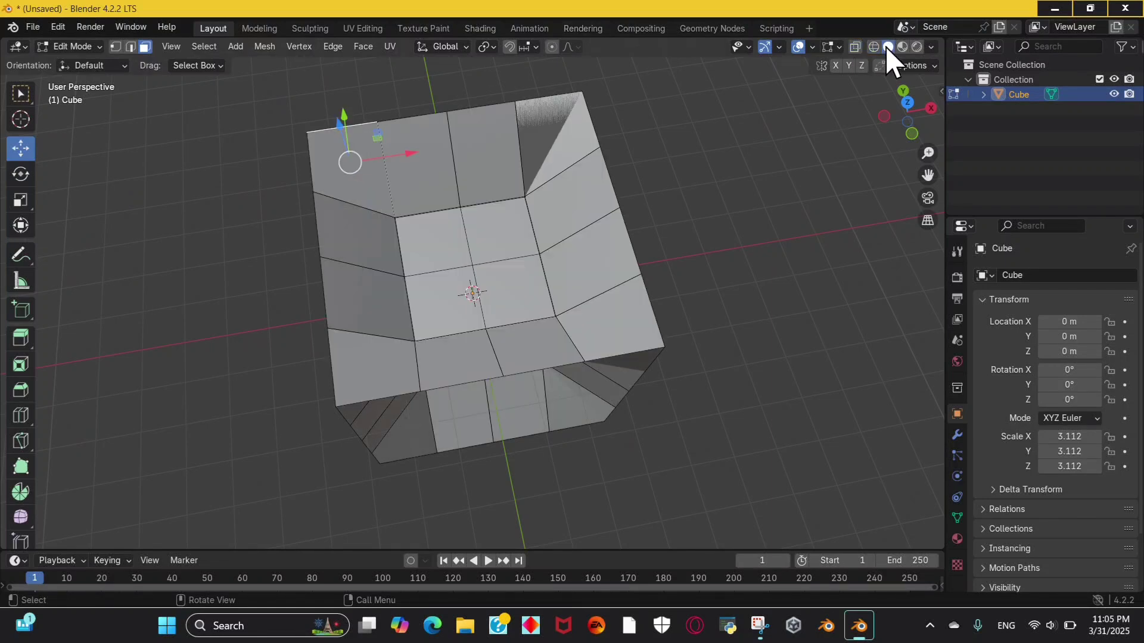
{"action": "mouse_move", "coordinate": [906, 120]}
{"action": "left_mouse_down"}
{"action": "mouse_move", "coordinate": [897, 116]}
{"action": "mouse_move", "coordinate": [912, 110]}
{"action": "mouse_move", "coordinate": [888, 115]}
{"action": "left_mouse_up"}
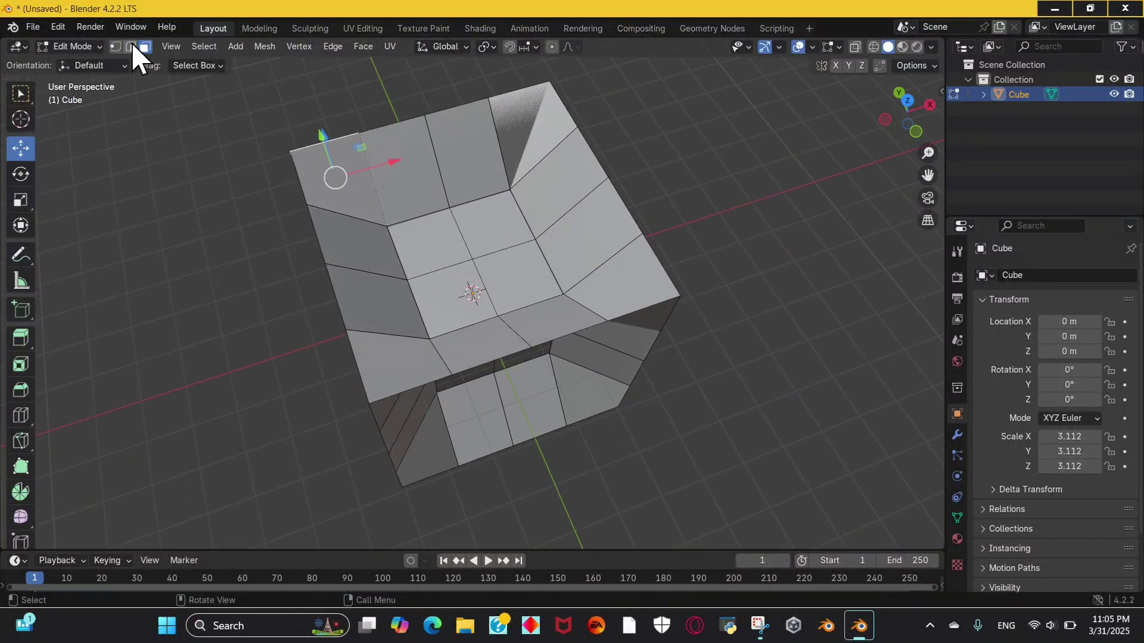
{"action": "left_click", "coordinate": [131, 47]}
{"action": "left_click", "coordinate": [548, 119]}
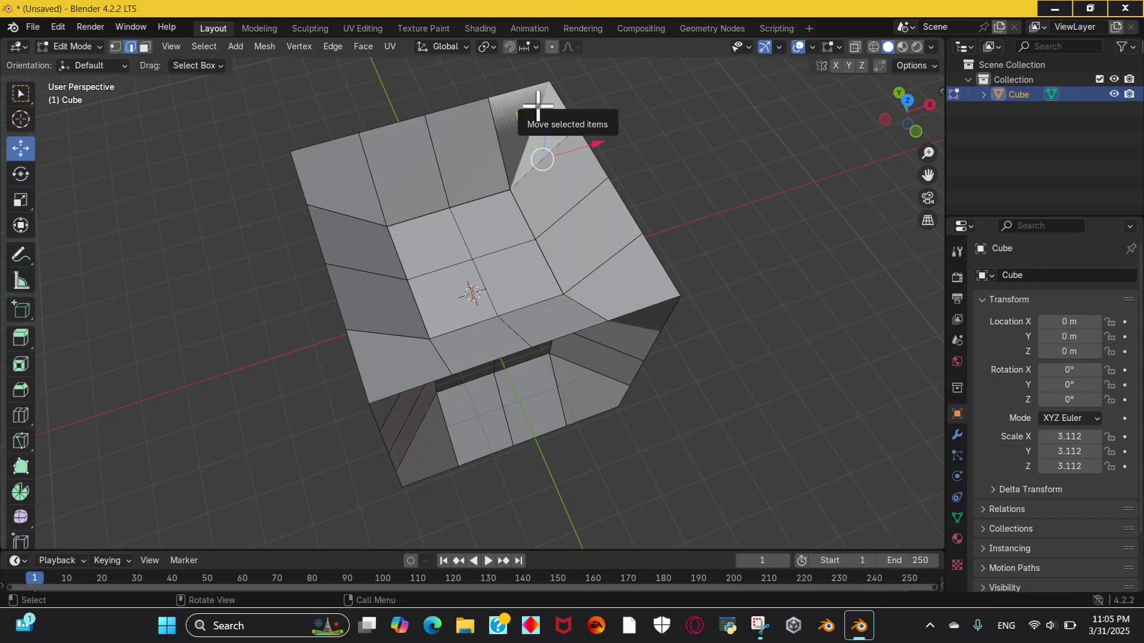
{"action": "left_click", "coordinate": [543, 106]}
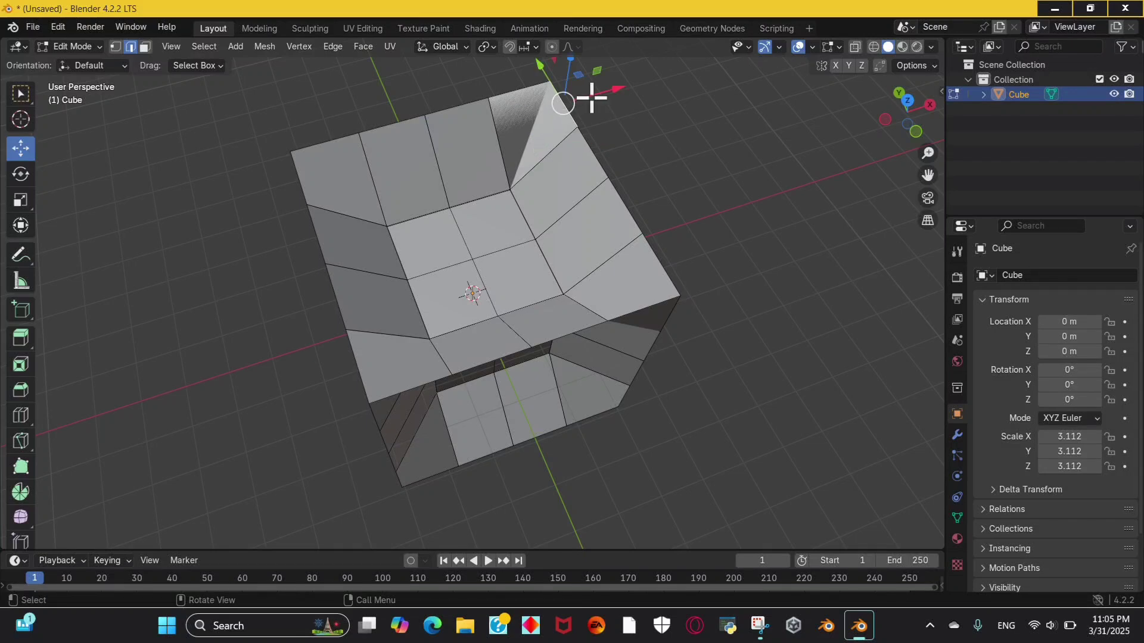
{"action": "mouse_move", "coordinate": [921, 134]}
{"action": "left_mouse_down"}
{"action": "mouse_move", "coordinate": [911, 110]}
{"action": "mouse_move", "coordinate": [919, 133]}
{"action": "left_mouse_up"}
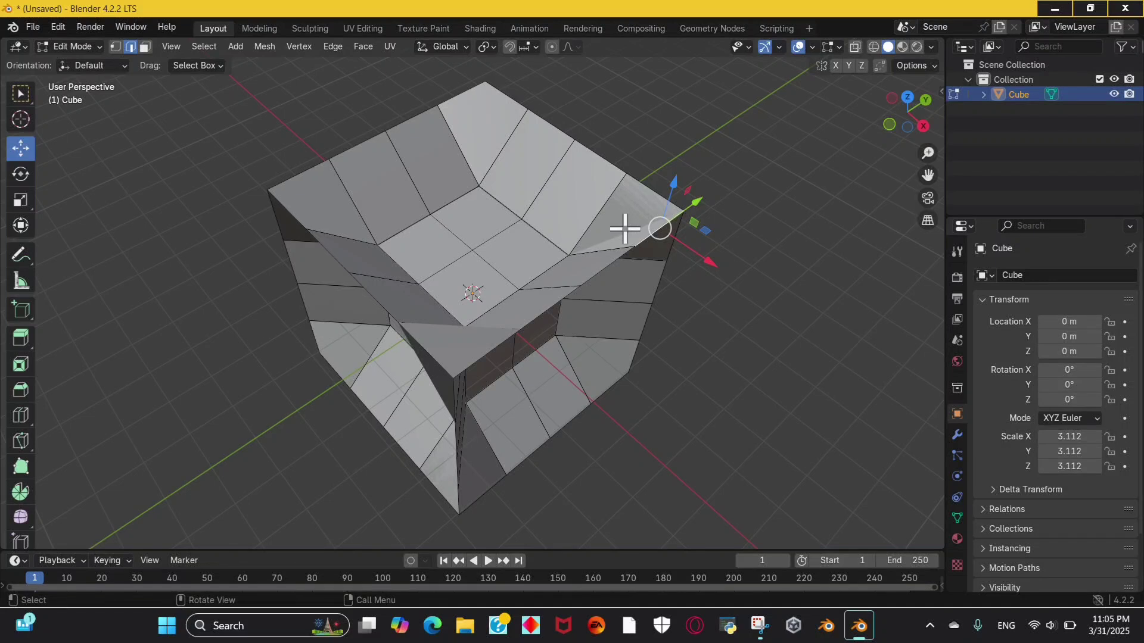
{"action": "left_click_drag", "start_coordinate": [673, 182], "coordinate": [661, 112]}
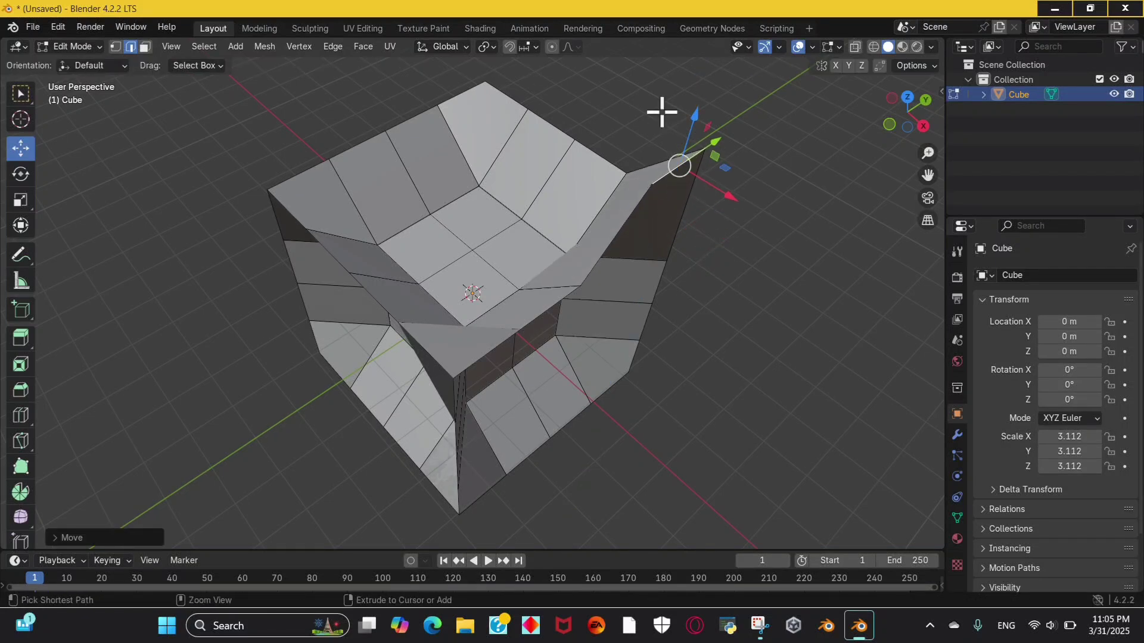
{"action": "key", "text": "ctrl+z"}
- Try subdividing the corner face at the upper negative X, positive Y corner several times, and undo the subdivisions
{"action": "left_click", "coordinate": [471, 141]}
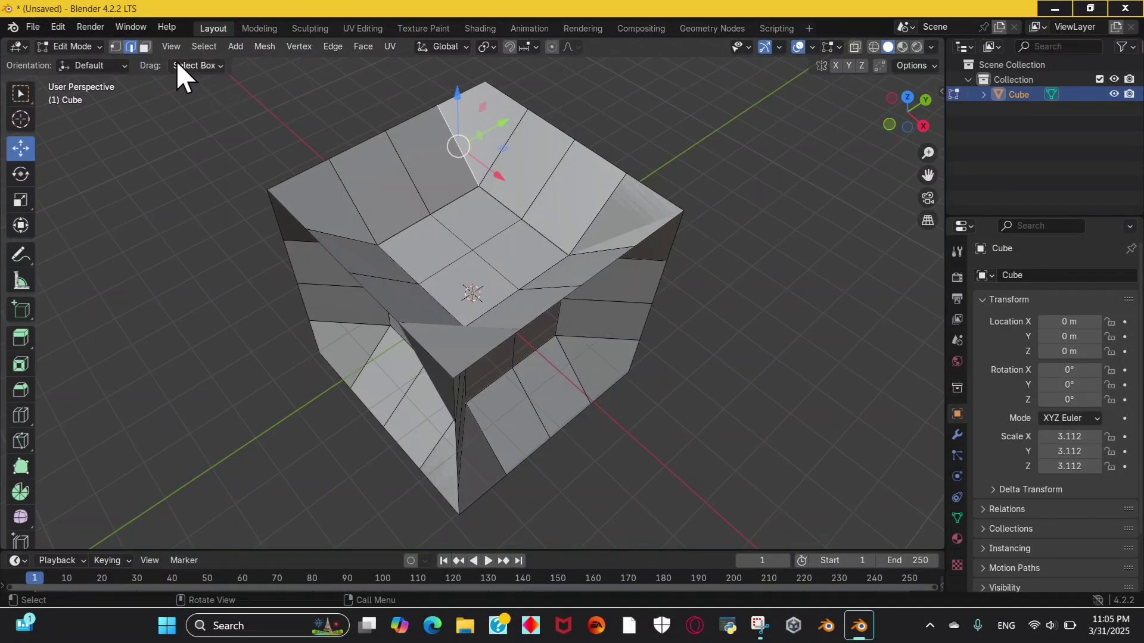
{"action": "left_click", "coordinate": [146, 47]}
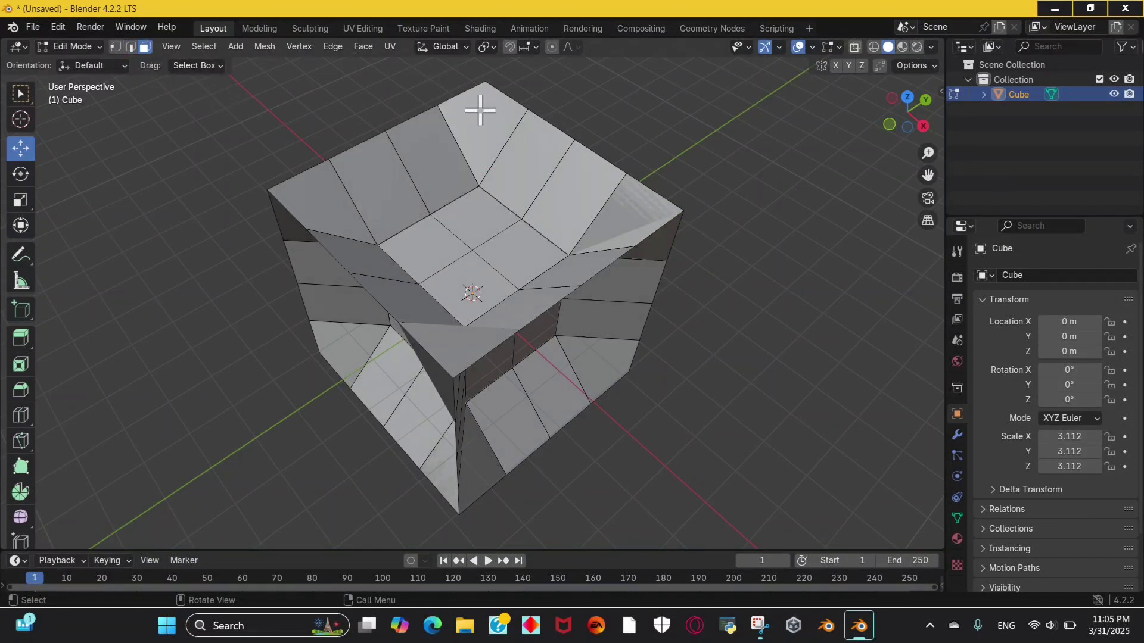
{"action": "left_click", "coordinate": [480, 109]}
{"action": "right_click", "coordinate": [480, 110]}
{"action": "left_click", "coordinate": [479, 110]}
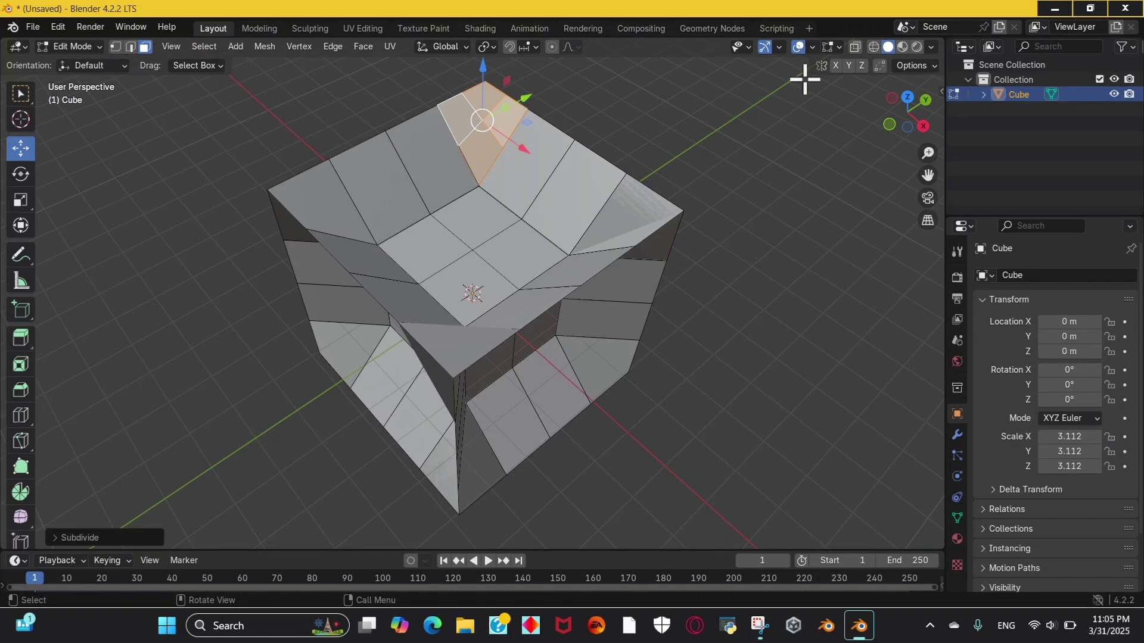
{"action": "left_click_drag", "start_coordinate": [924, 119], "coordinate": [632, 102]}
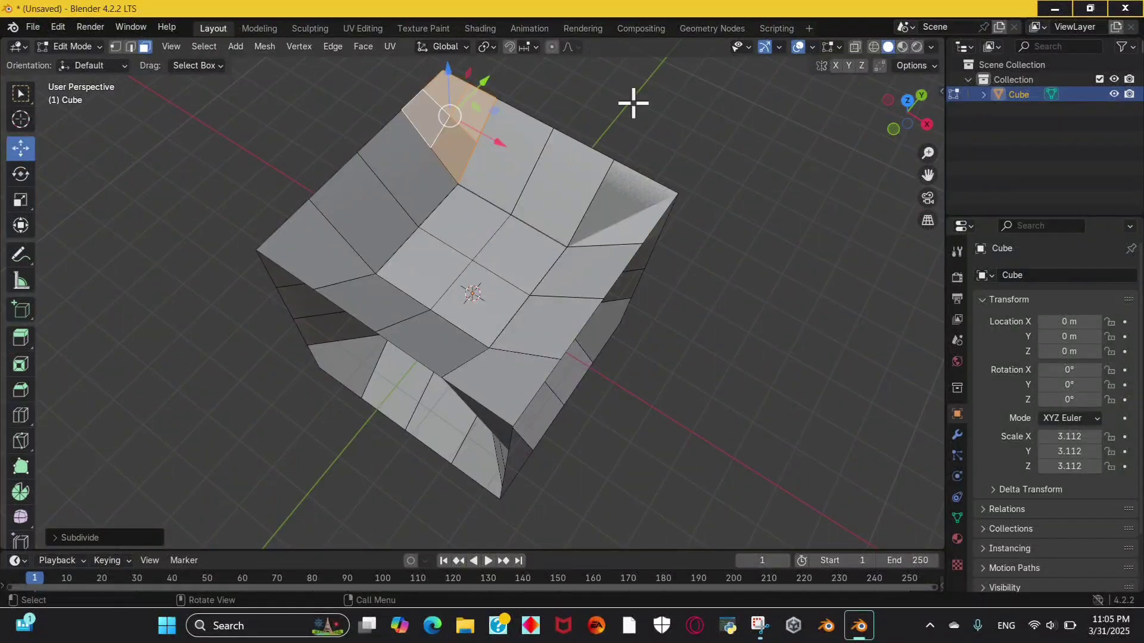
{"action": "right_click", "coordinate": [462, 118]}
{"action": "left_click", "coordinate": [462, 117]}
{"action": "right_click", "coordinate": [463, 118]}
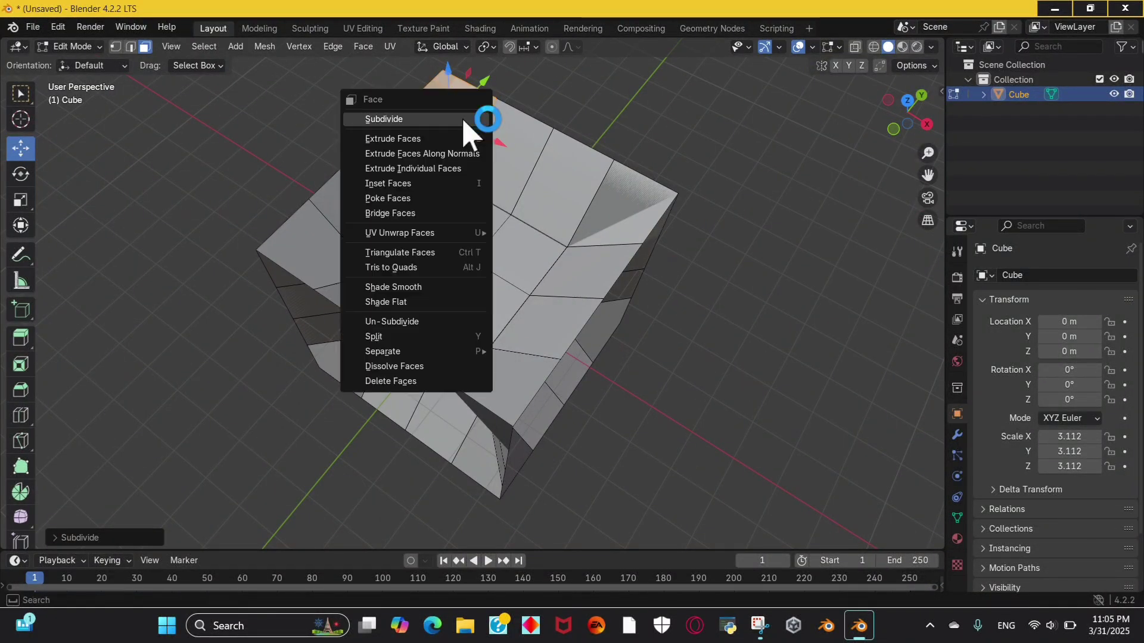
{"action": "left_click", "coordinate": [462, 118]}
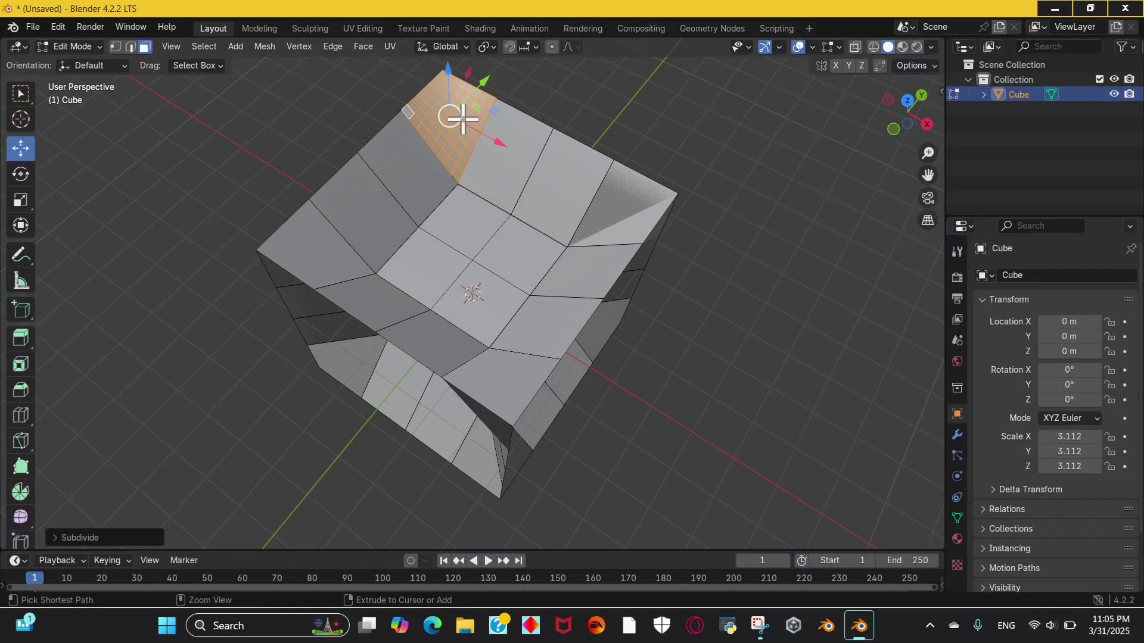
{"action": "key", "text": "ctrl+z"}
{"action": "key", "text": "ctrl+z"}
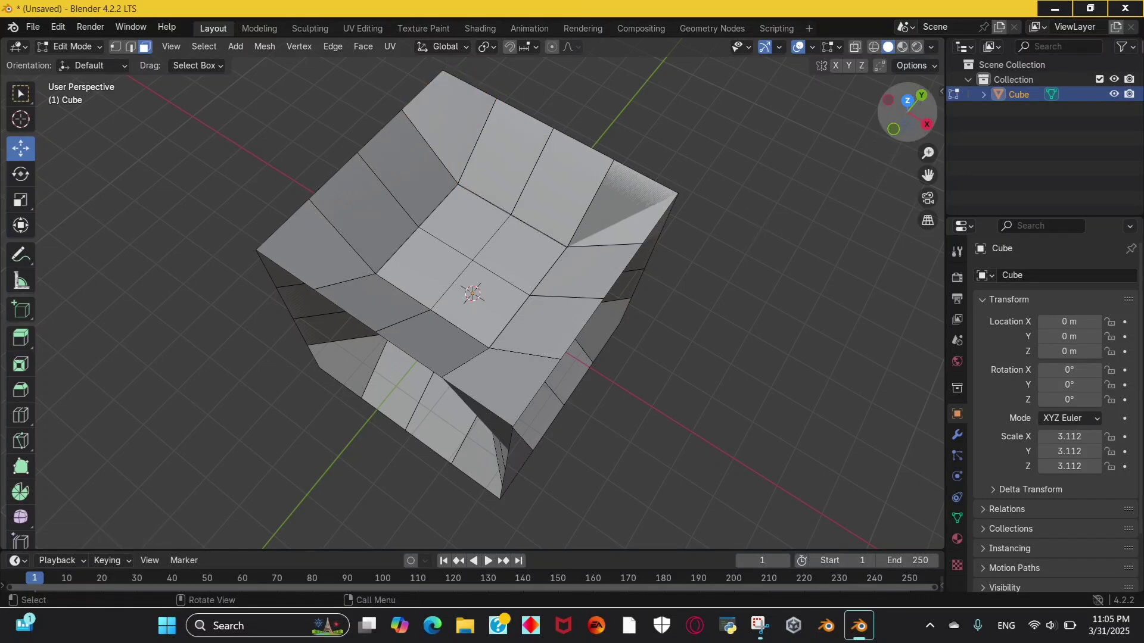
- Show the cube in material preview and give it a new material with the Glossy BSDF surface shader
{"action": "mouse_move", "coordinate": [906, 113]}
{"action": "left_mouse_down"}
{"action": "mouse_move", "coordinate": [914, 89]}
{"action": "mouse_move", "coordinate": [924, 104]}
{"action": "left_mouse_up"}
{"action": "left_click", "coordinate": [917, 47]}
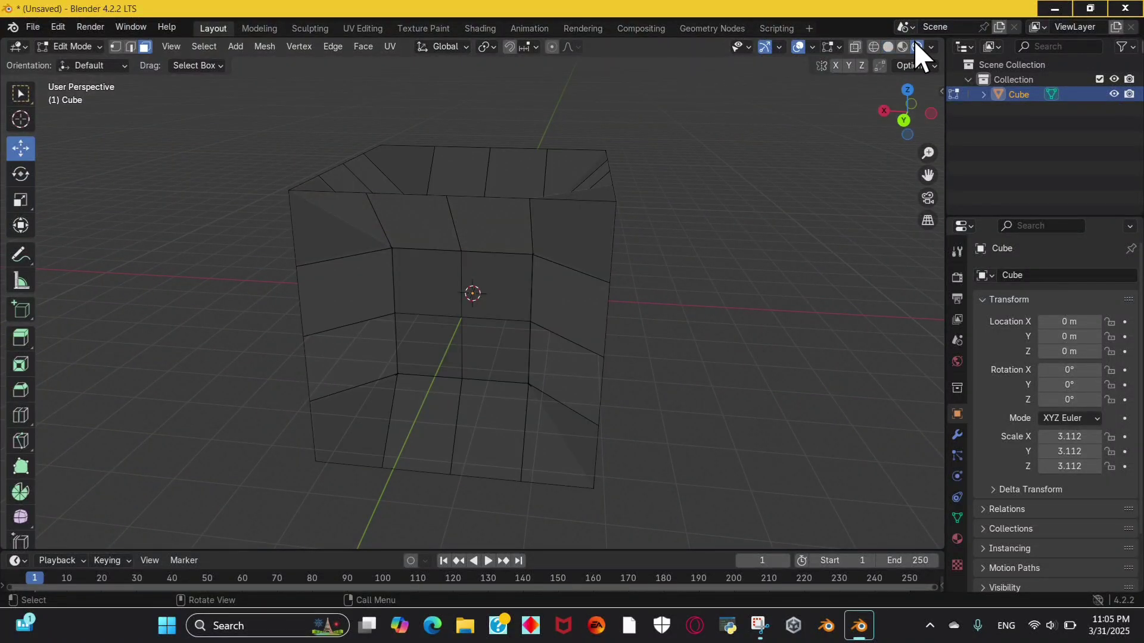
{"action": "left_click", "coordinate": [902, 48]}
{"action": "mouse_move", "coordinate": [893, 112]}
{"action": "left_mouse_down"}
{"action": "mouse_move", "coordinate": [929, 110]}
{"action": "mouse_move", "coordinate": [893, 131]}
{"action": "mouse_move", "coordinate": [771, 95]}
{"action": "mouse_move", "coordinate": [619, 125]}
{"action": "mouse_move", "coordinate": [834, 102]}
{"action": "mouse_move", "coordinate": [821, 170]}
{"action": "mouse_move", "coordinate": [795, 164]}
{"action": "mouse_move", "coordinate": [800, 119]}
{"action": "mouse_move", "coordinate": [783, 144]}
{"action": "mouse_move", "coordinate": [804, 119]}
{"action": "mouse_move", "coordinate": [909, 77]}
{"action": "mouse_move", "coordinate": [880, 80]}
{"action": "left_mouse_up"}
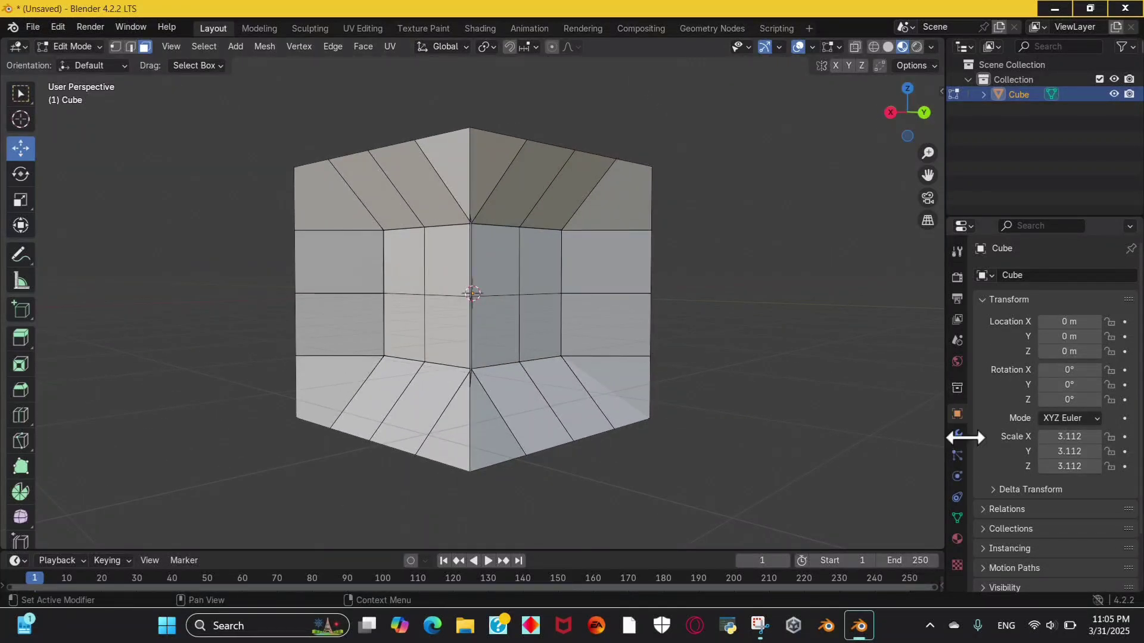
{"action": "left_click", "coordinate": [957, 539]}
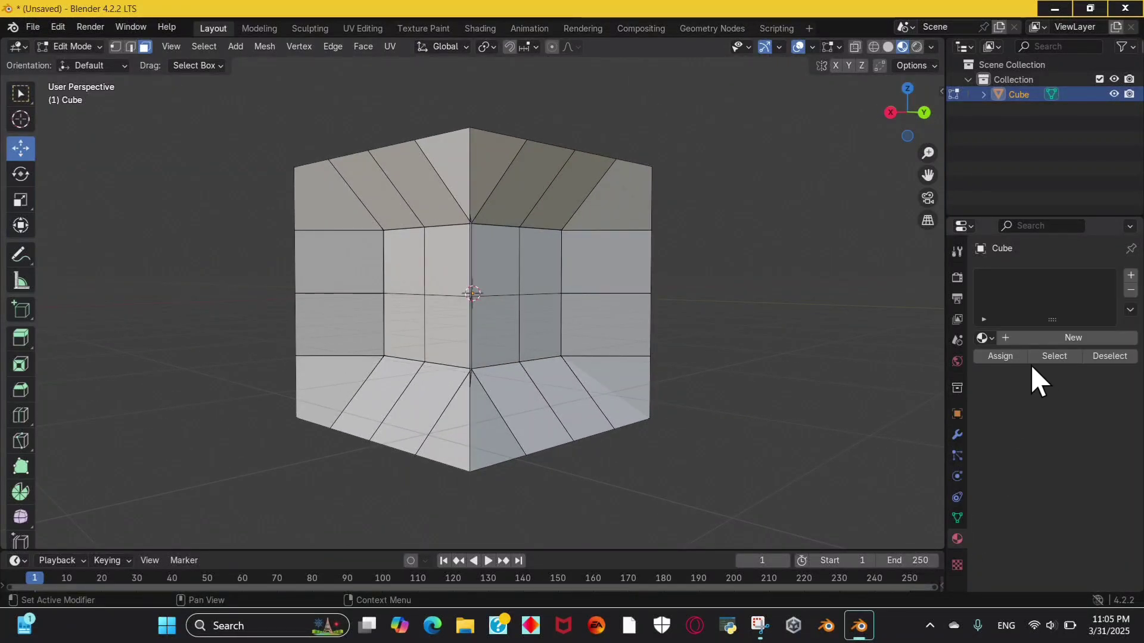
{"action": "left_click", "coordinate": [1020, 342]}
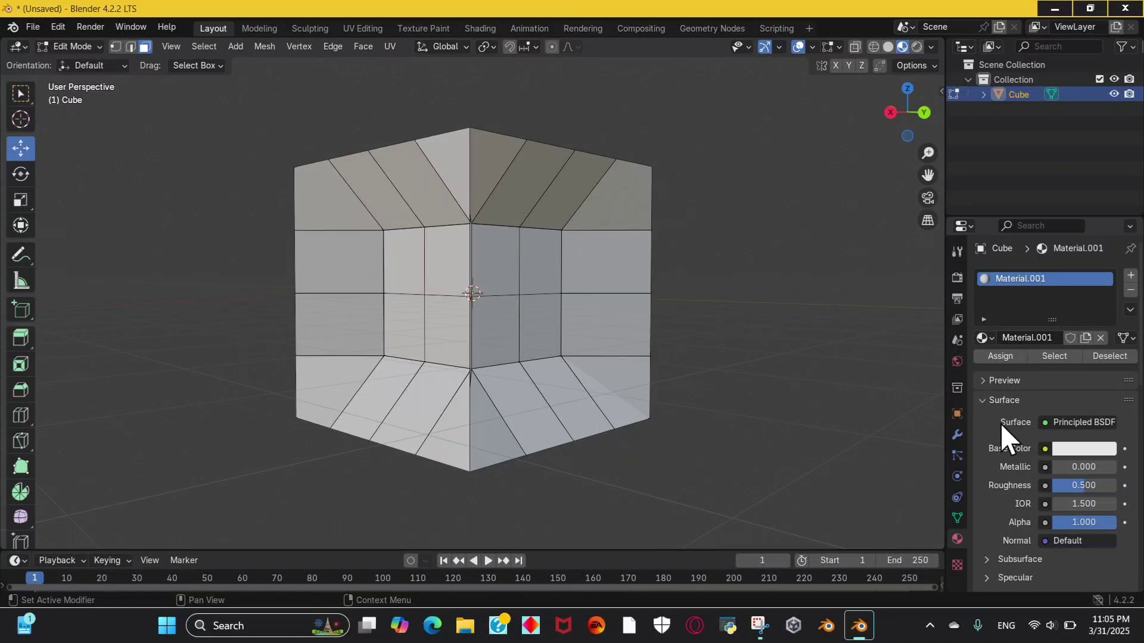
{"action": "left_click", "coordinate": [1066, 423]}
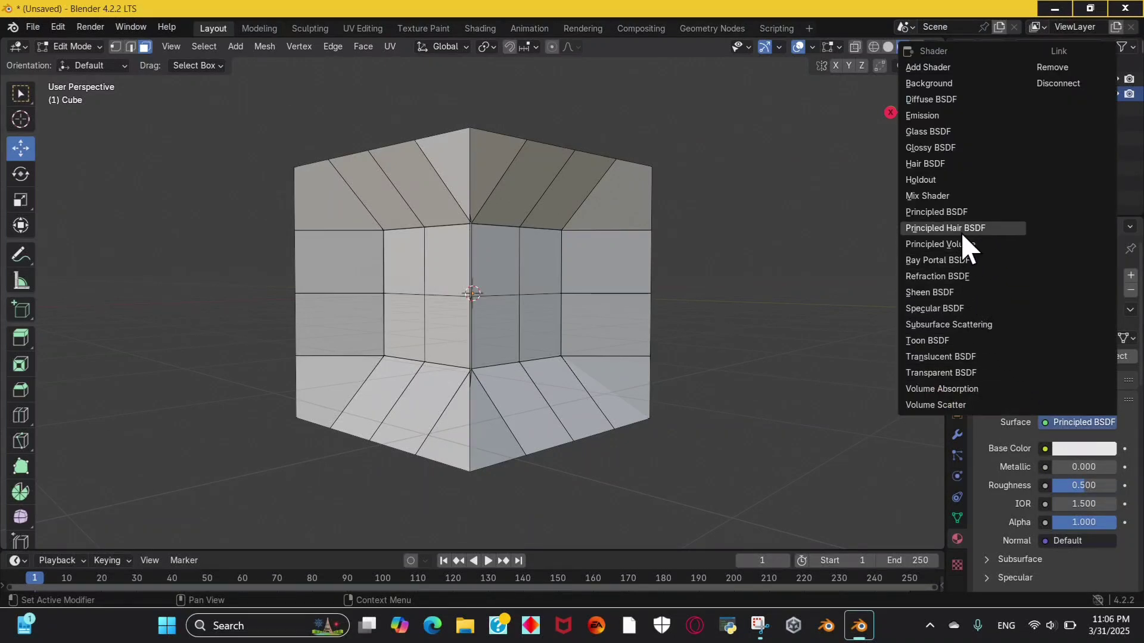
{"action": "left_click", "coordinate": [942, 145]}
- Set the glossy material's color to light blue and its roughness to 0.119
{"action": "left_click_drag", "start_coordinate": [900, 128], "coordinate": [941, 158]}
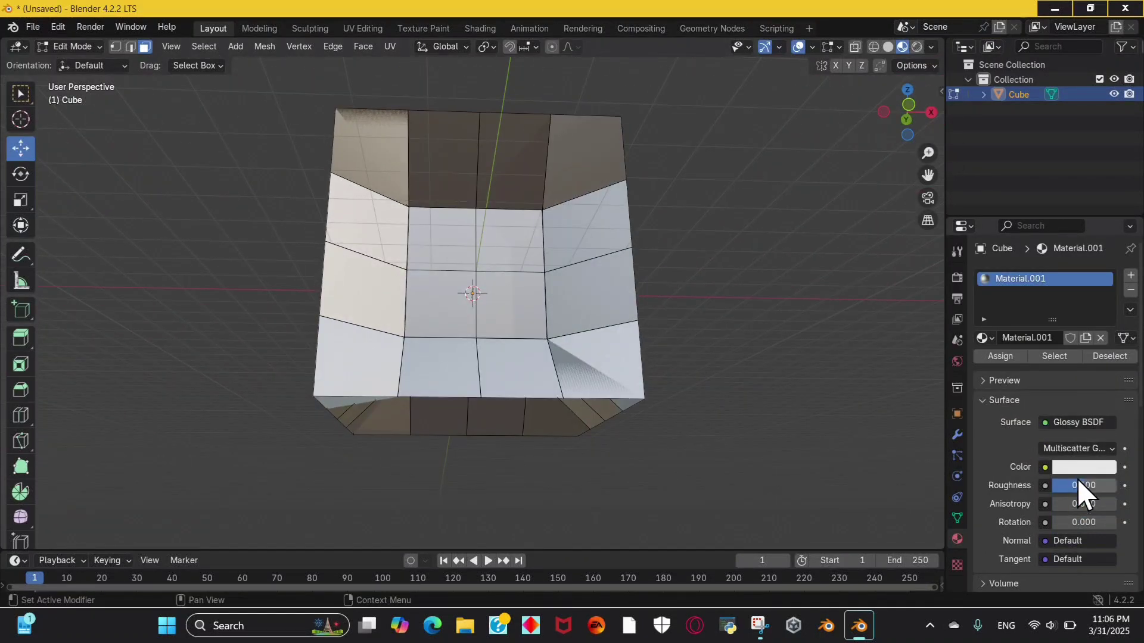
{"action": "left_click", "coordinate": [1088, 470]}
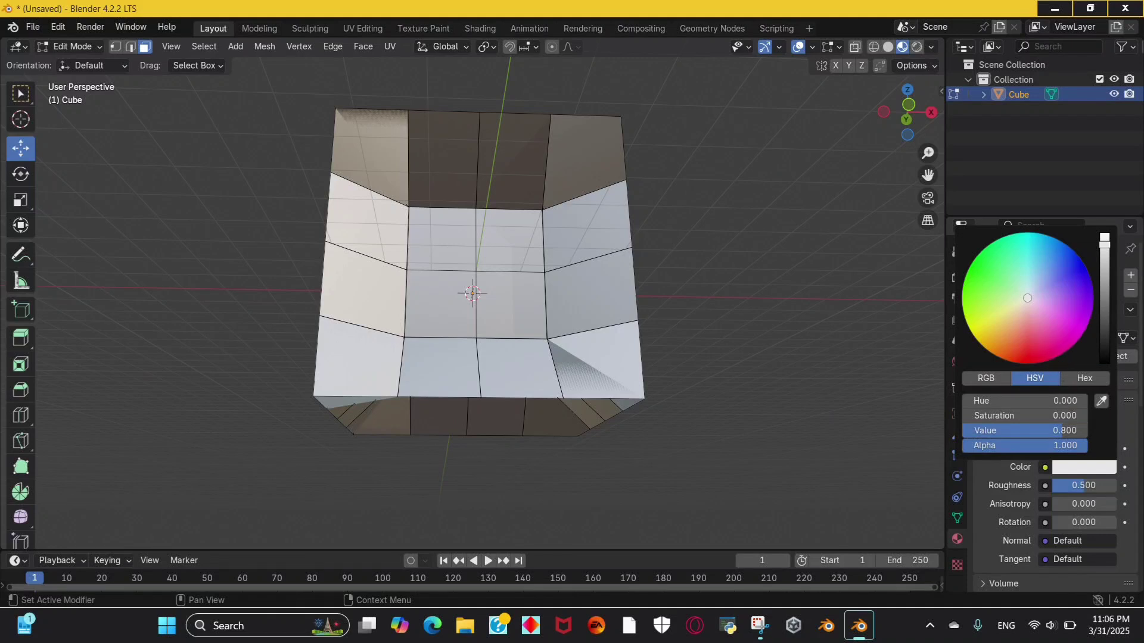
{"action": "left_click", "coordinate": [1043, 333]}
{"action": "mouse_move", "coordinate": [1044, 333]}
{"action": "left_mouse_down"}
{"action": "mouse_move", "coordinate": [1061, 275]}
{"action": "mouse_move", "coordinate": [1047, 251]}
{"action": "mouse_move", "coordinate": [1069, 253]}
{"action": "mouse_move", "coordinate": [1052, 262]}
{"action": "left_mouse_up"}
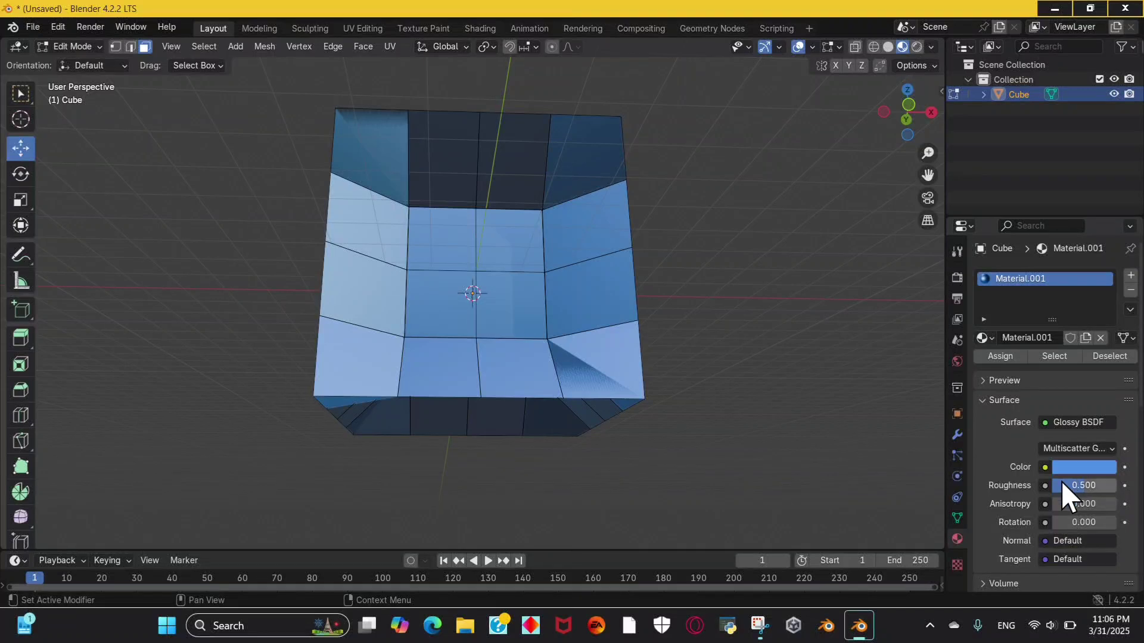
{"action": "left_click_drag", "start_coordinate": [1083, 485], "coordinate": [1048, 485]}
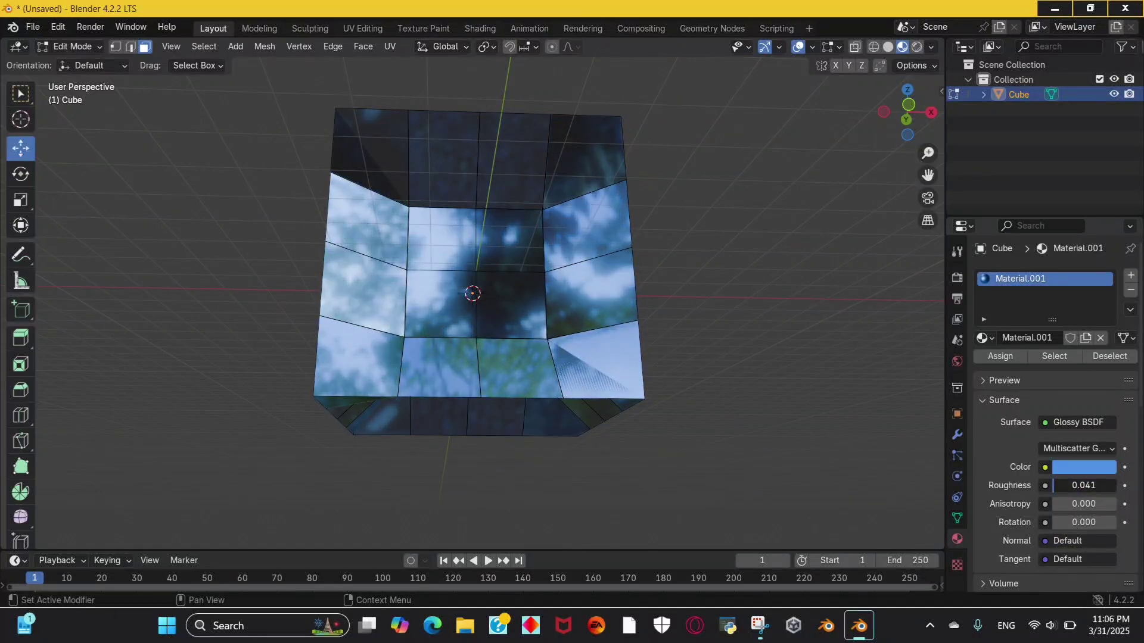
{"action": "left_click_drag", "start_coordinate": [922, 137], "coordinate": [1038, 145]}
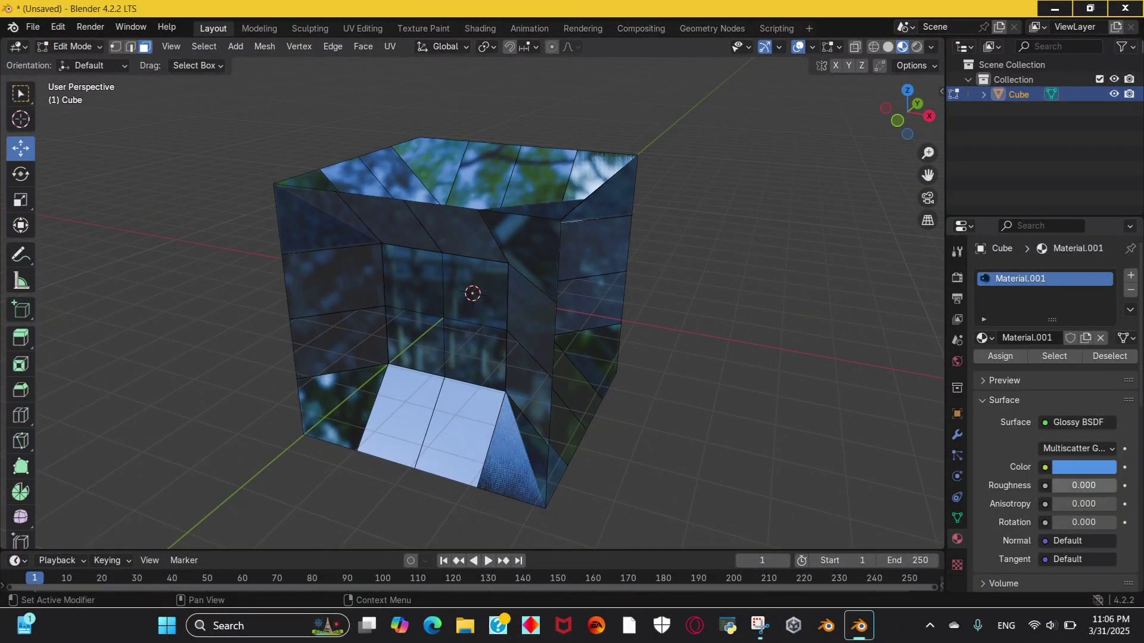
{"action": "left_click_drag", "start_coordinate": [1059, 492], "coordinate": [1068, 492]}
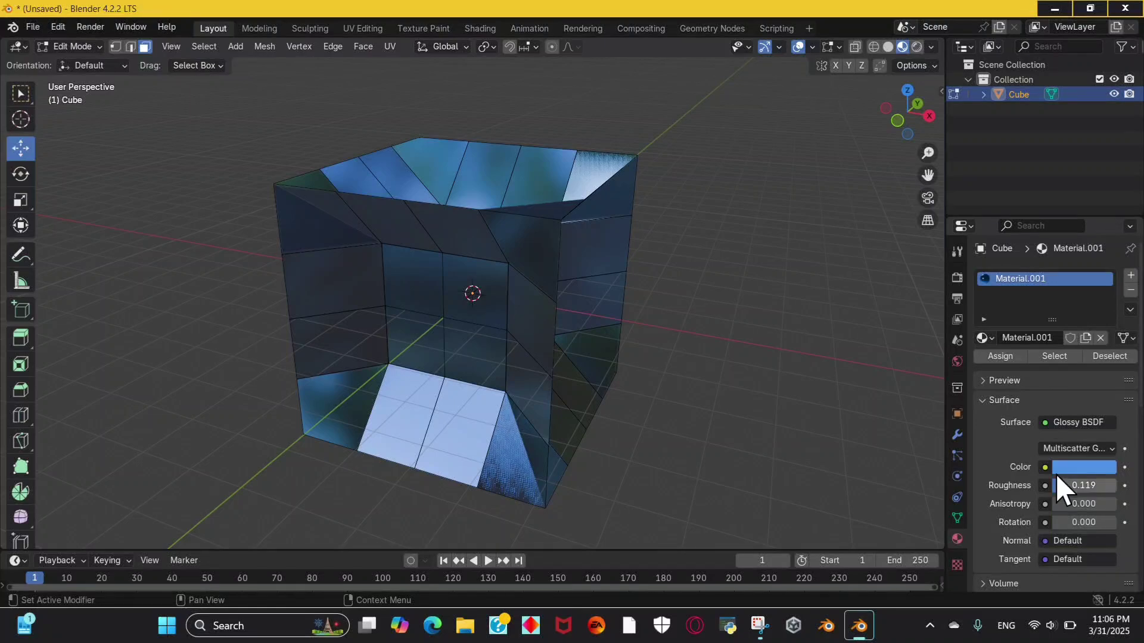
- Set the glossy material's anisotropy to -1.000 and its rotation to 0.486
{"action": "left_click_drag", "start_coordinate": [926, 119], "coordinate": [636, 201]}
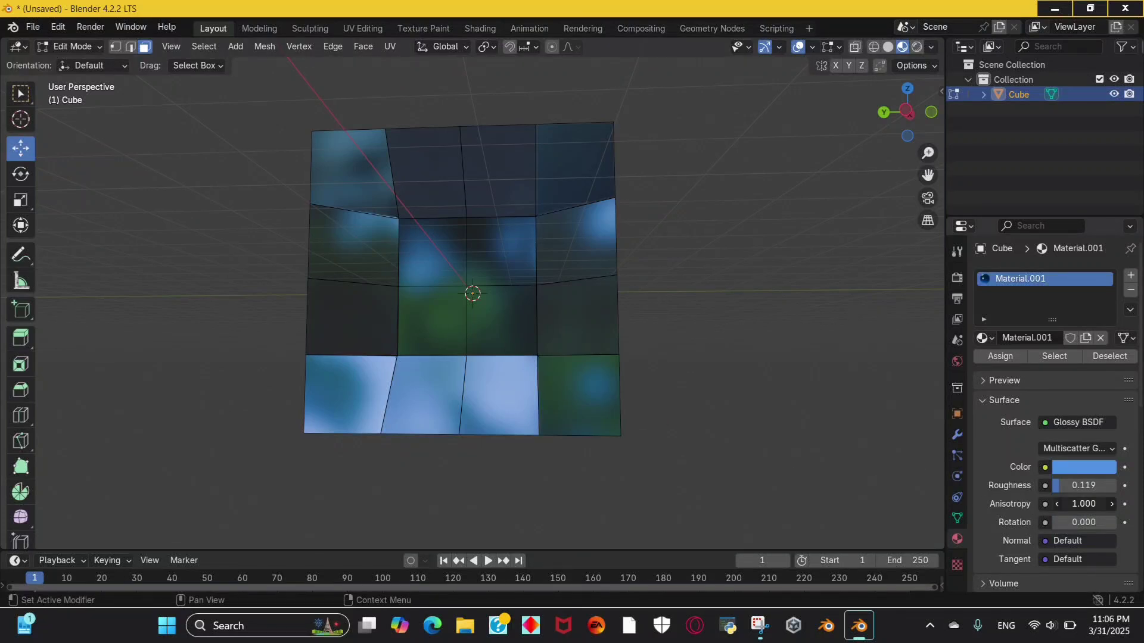
{"action": "left_click_drag", "start_coordinate": [1062, 504], "coordinate": [982, 504]}
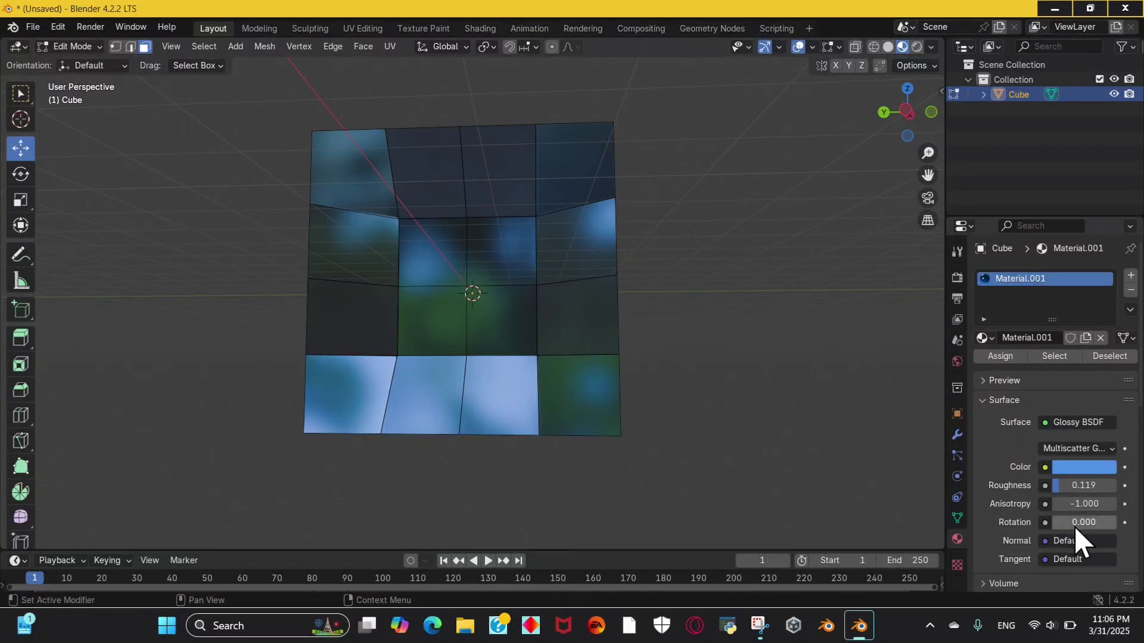
{"action": "left_click_drag", "start_coordinate": [1074, 525], "coordinate": [1077, 526]}
{"action": "left_click_drag", "start_coordinate": [913, 137], "coordinate": [884, 197]}
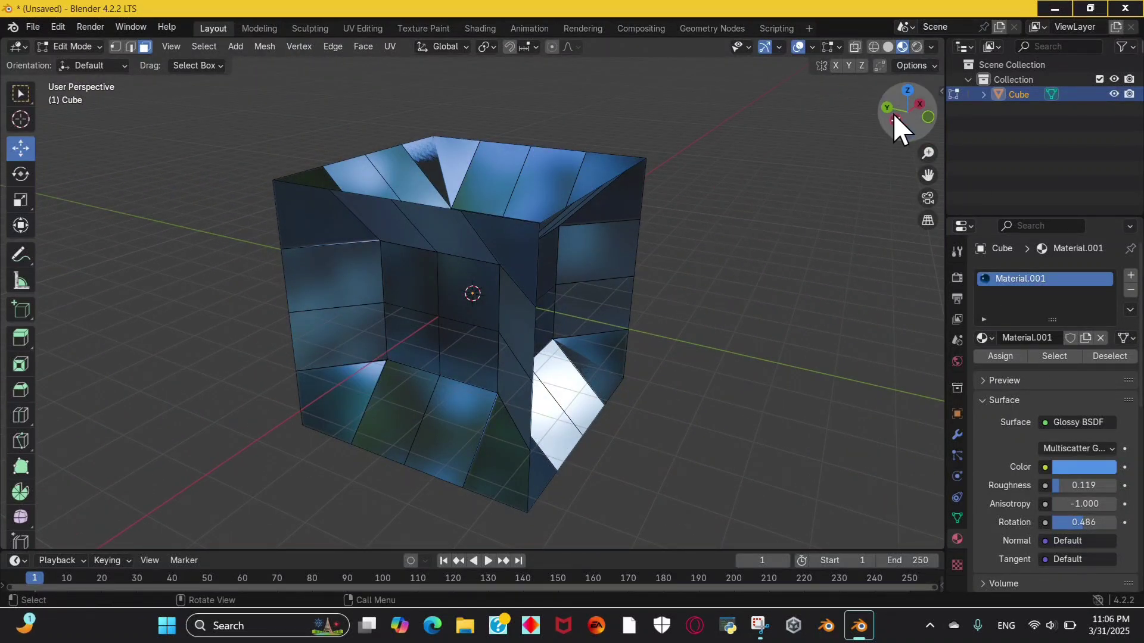
- Switch the cube from Edit Mode to Object Mode and show its transform properties in the viewport
{"action": "left_click_drag", "start_coordinate": [892, 113], "coordinate": [867, 132]}
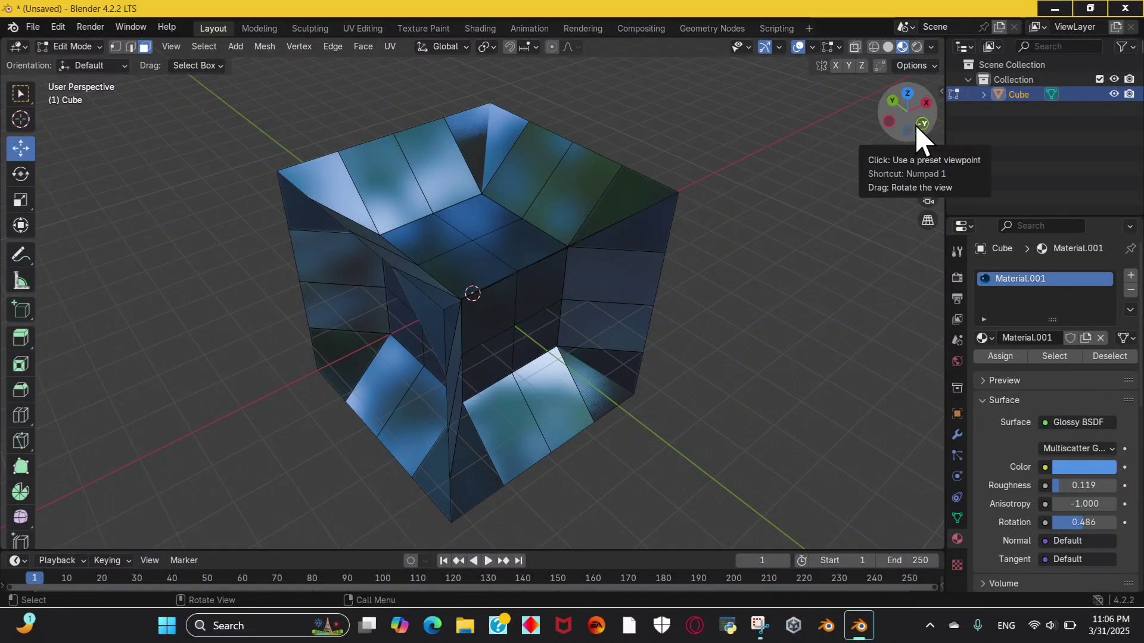
{"action": "left_click_drag", "start_coordinate": [915, 124], "coordinate": [908, 129]}
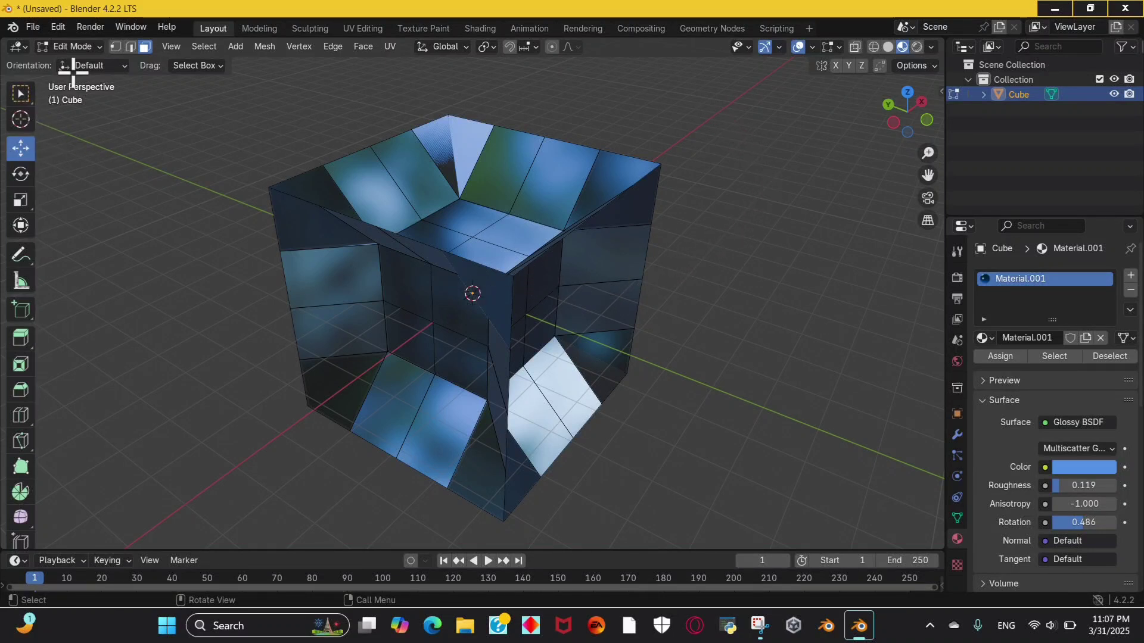
{"action": "left_click", "coordinate": [90, 46]}
{"action": "left_click", "coordinate": [74, 61]}
{"action": "left_click", "coordinate": [99, 65]}
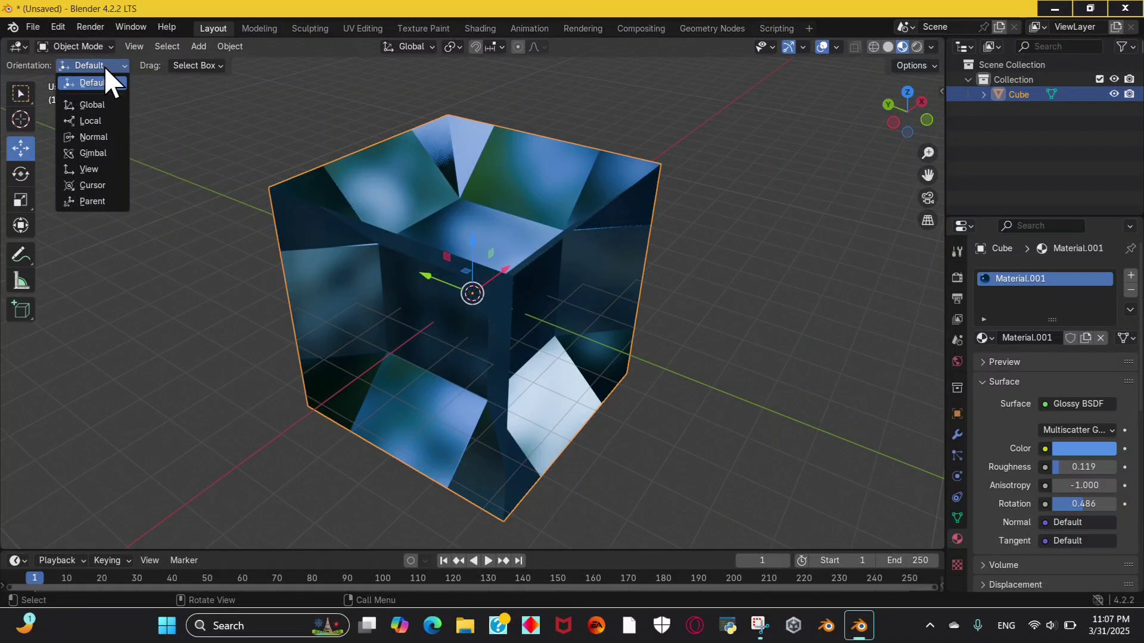
{"action": "left_click", "coordinate": [280, 155]}
{"action": "left_click", "coordinate": [494, 202]}
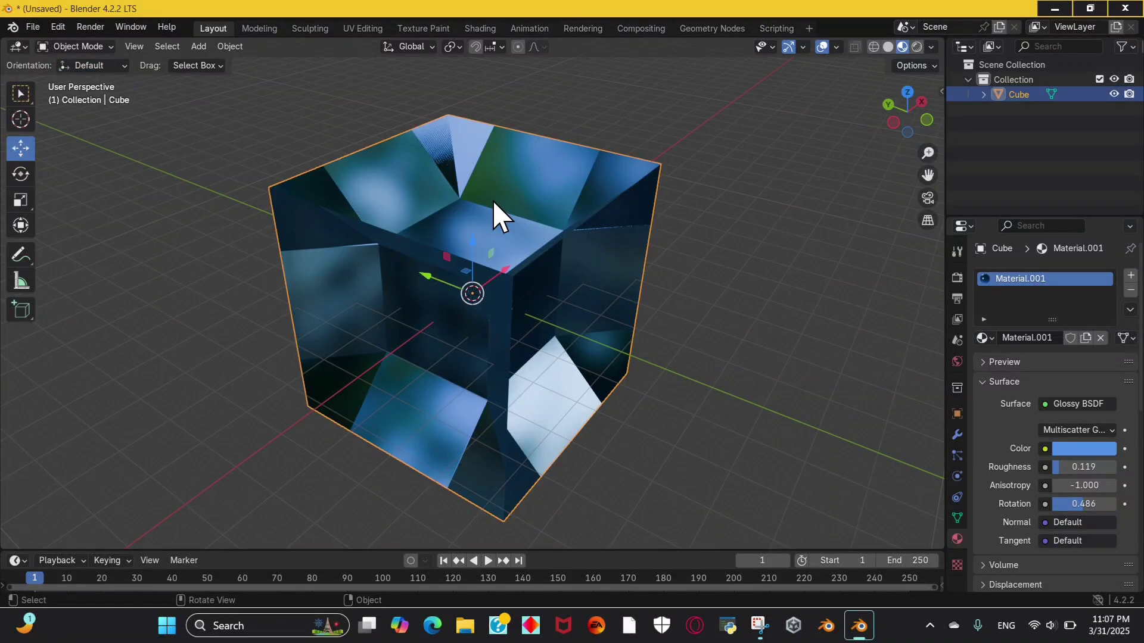
{"action": "key", "text": "m"}
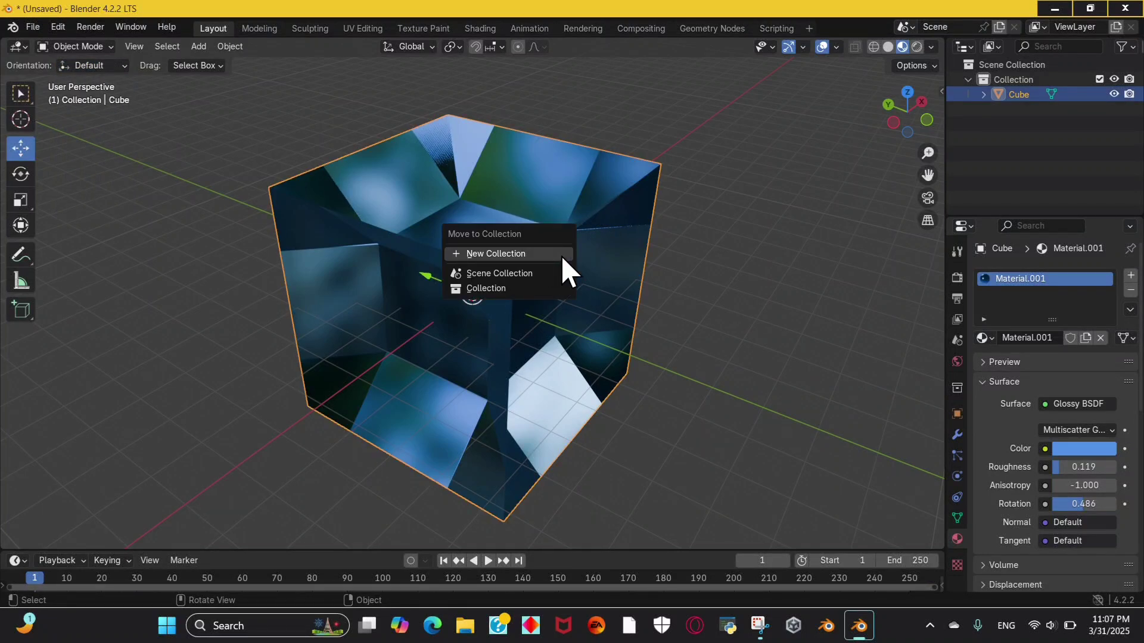
{"action": "key", "text": "m"}
{"action": "key", "text": "n"}
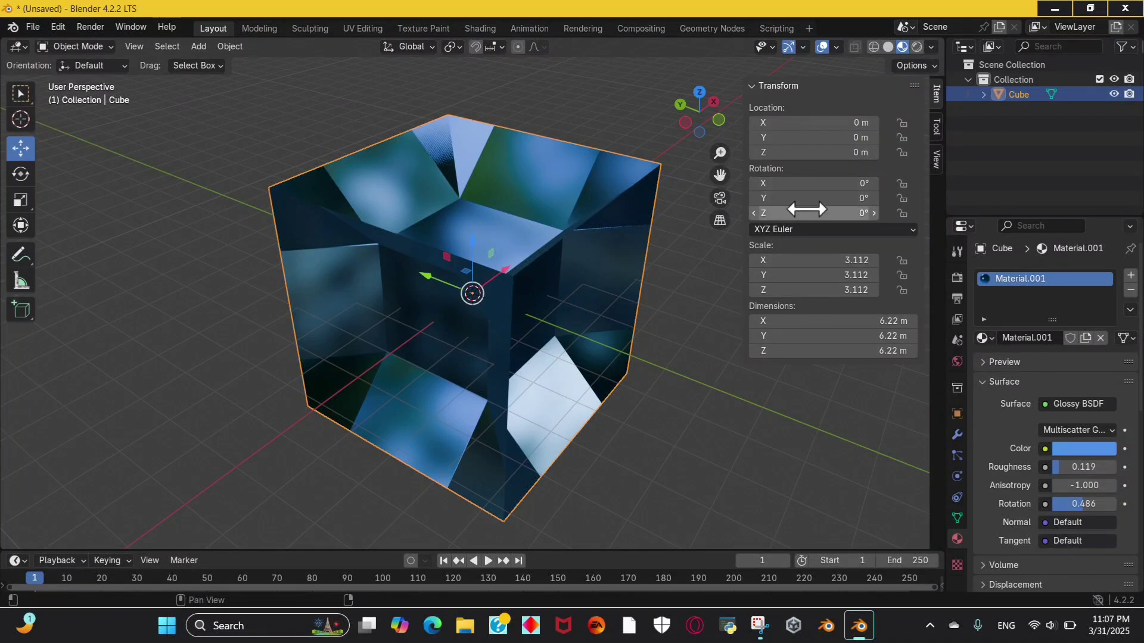
- Drive the cube's Z rotation with the expression #frame, play the animation briefly, and return to the first frame
{"action": "left_click_drag", "start_coordinate": [799, 212], "coordinate": [825, 212]}
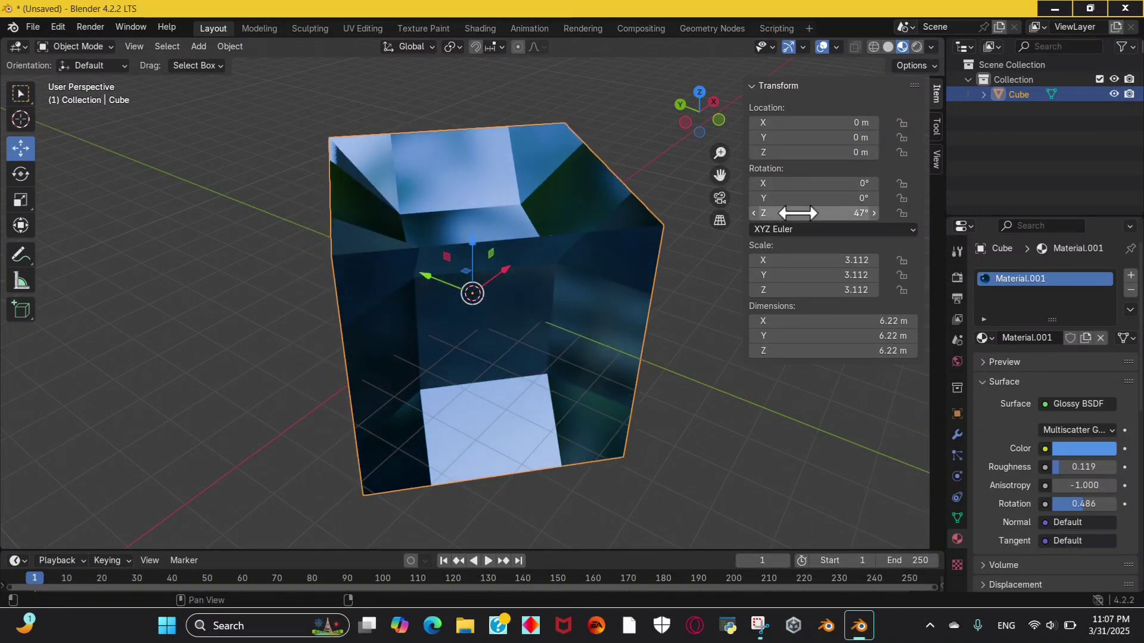
{"action": "key", "text": "ctrl+z"}
{"action": "left_click", "coordinate": [801, 214]}
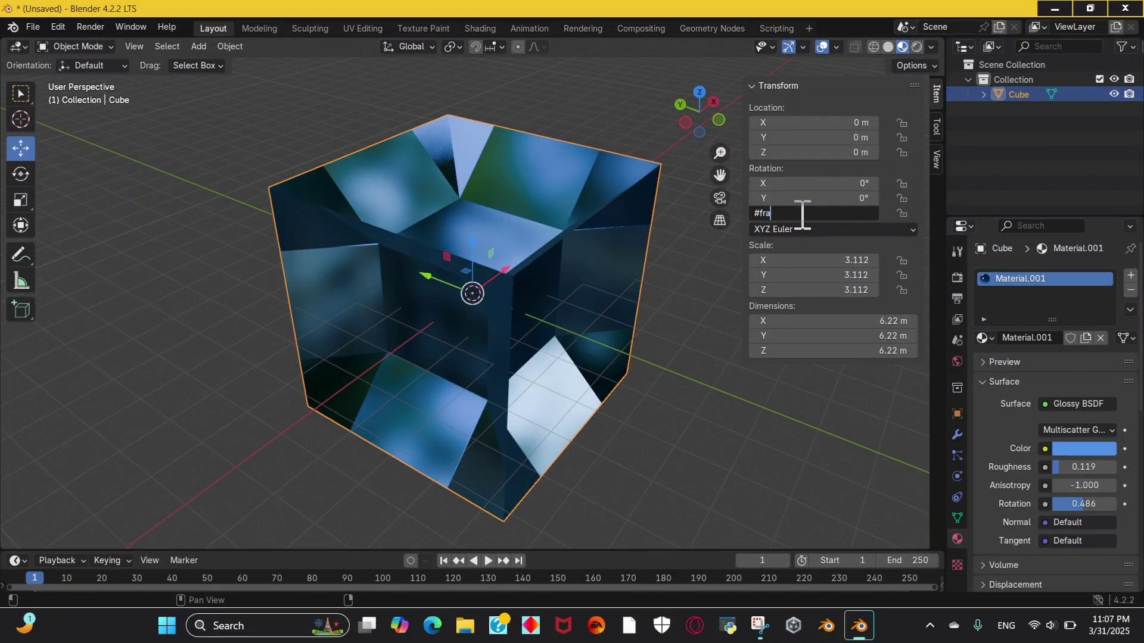
{"action": "key", "text": "Return"}
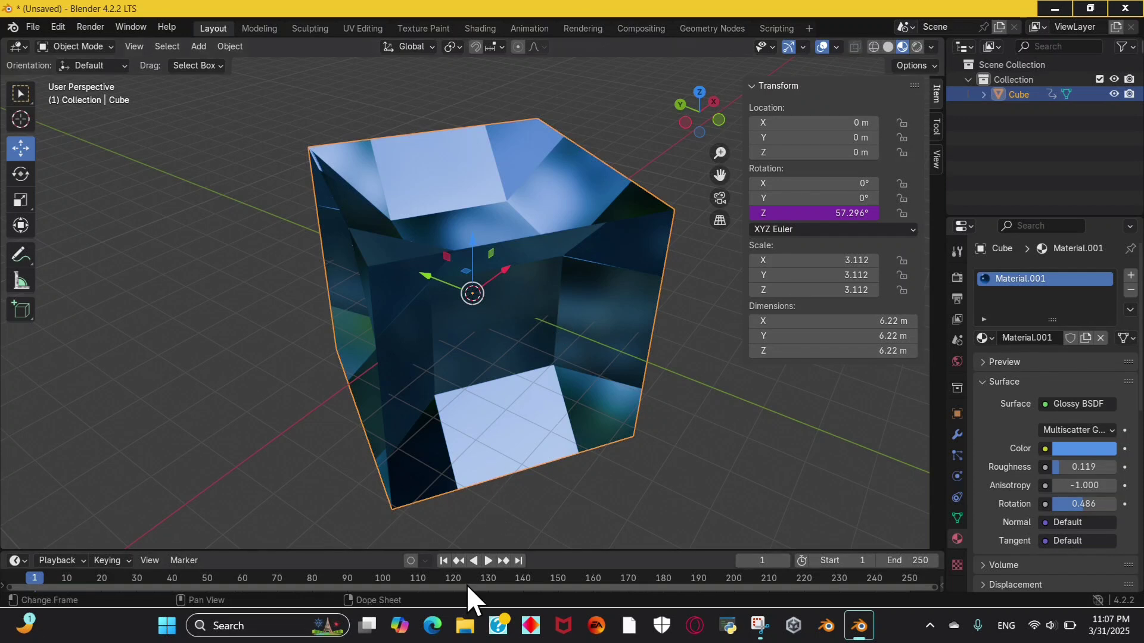
{"action": "left_click", "coordinate": [488, 561]}
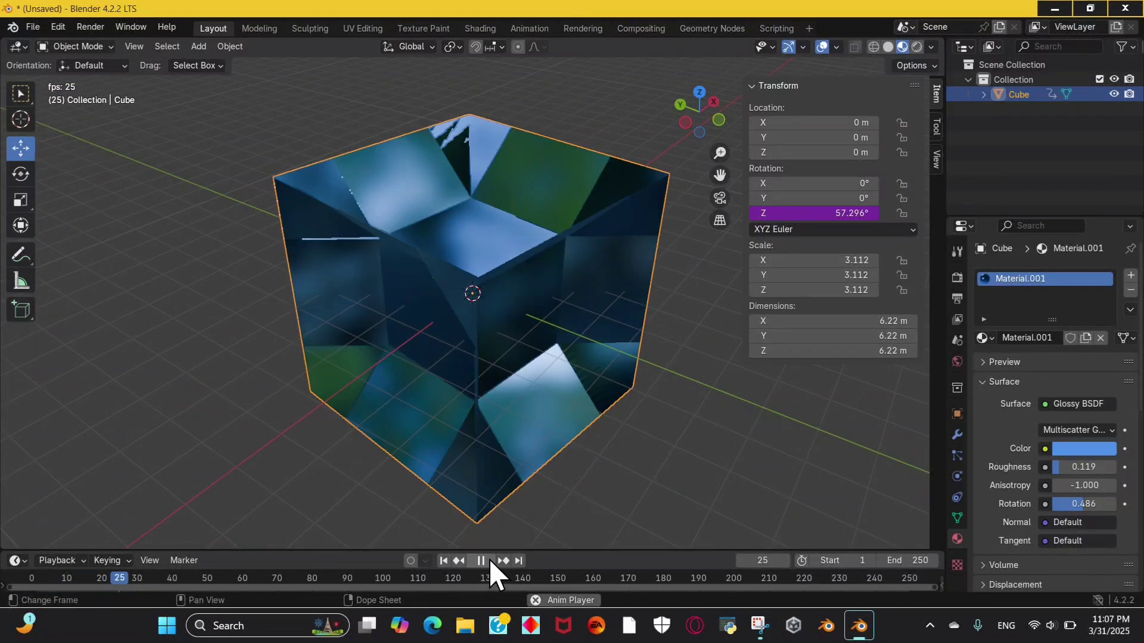
{"action": "left_click", "coordinate": [489, 561]}
{"action": "left_click", "coordinate": [443, 561]}
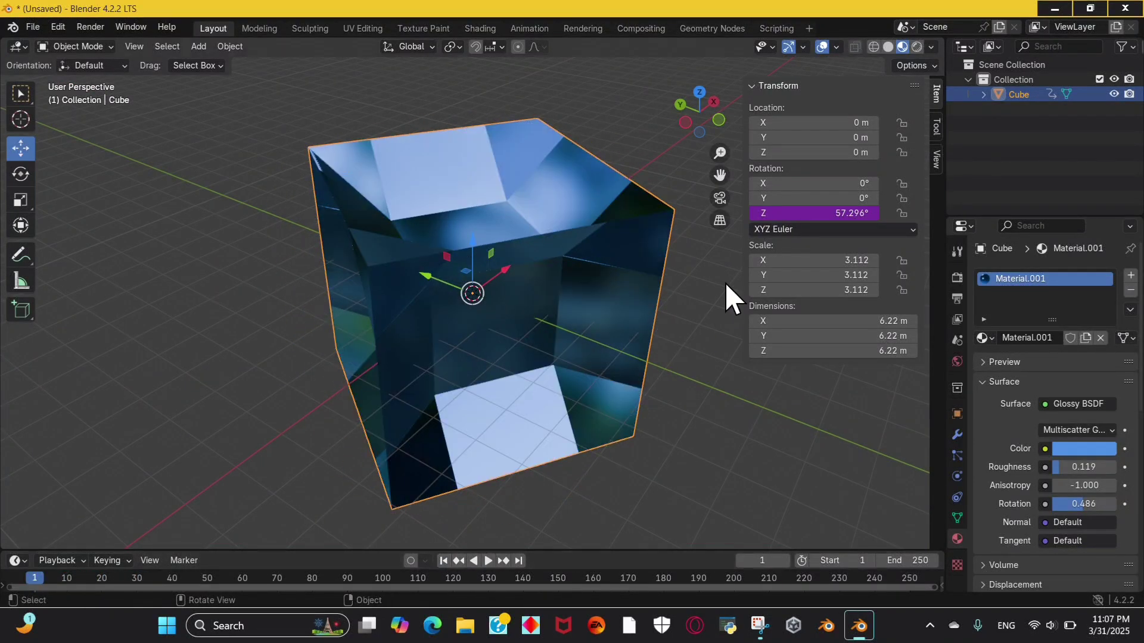
- Change the Z rotation driver expression to frame/70, play the animation briefly, and return to the first frame
{"action": "double_click", "coordinate": [803, 213]}
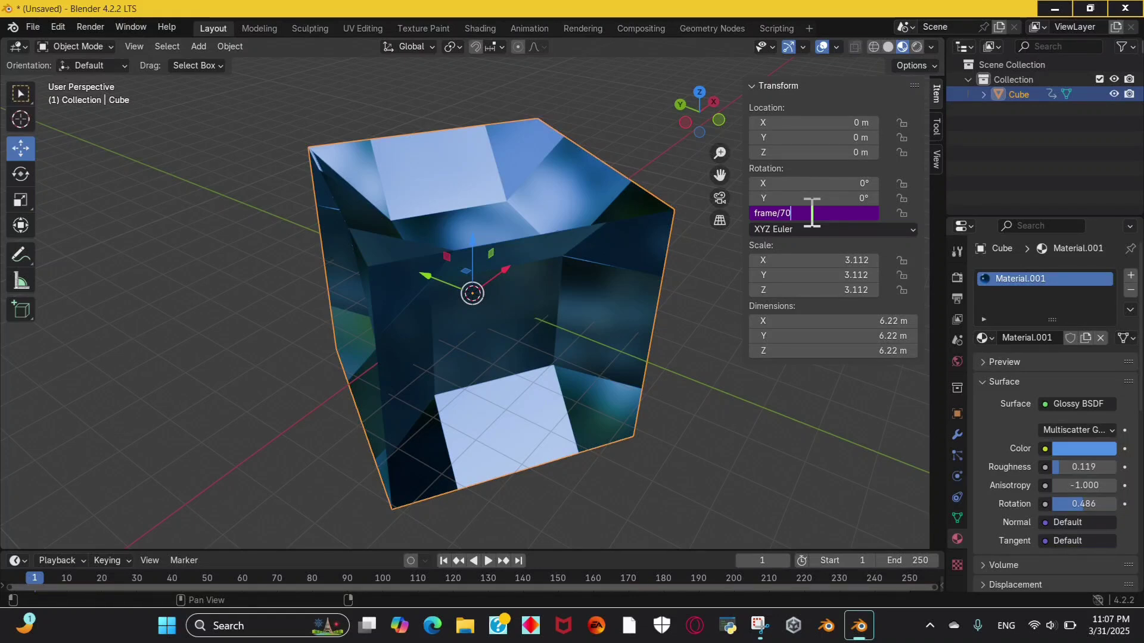
{"action": "key", "text": "Return"}
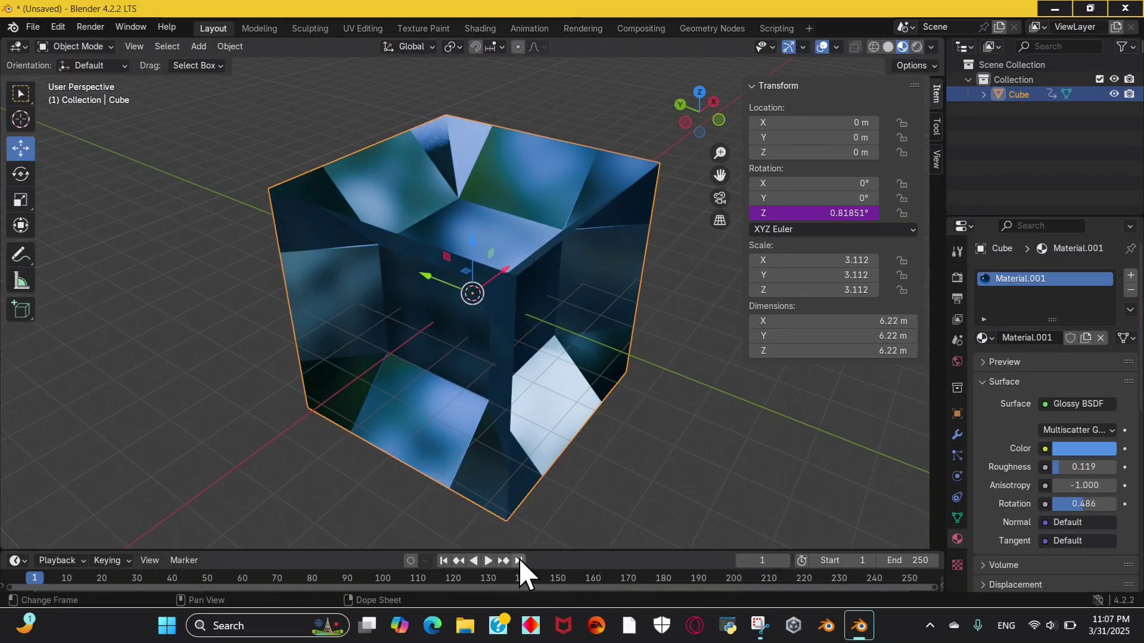
{"action": "left_click", "coordinate": [486, 560]}
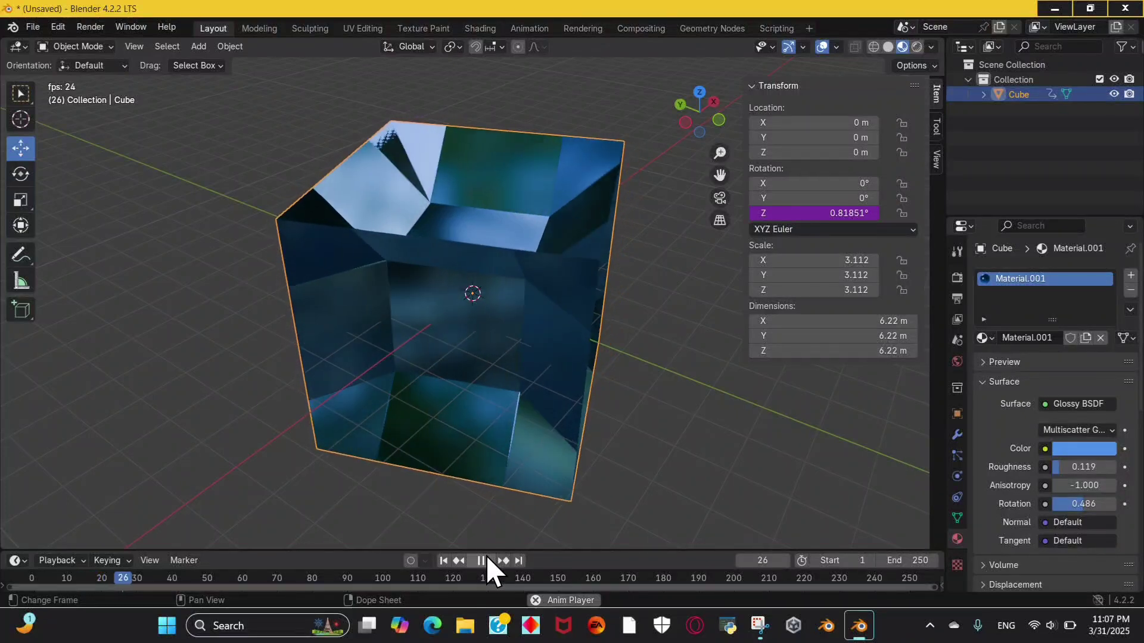
{"action": "left_click", "coordinate": [484, 560]}
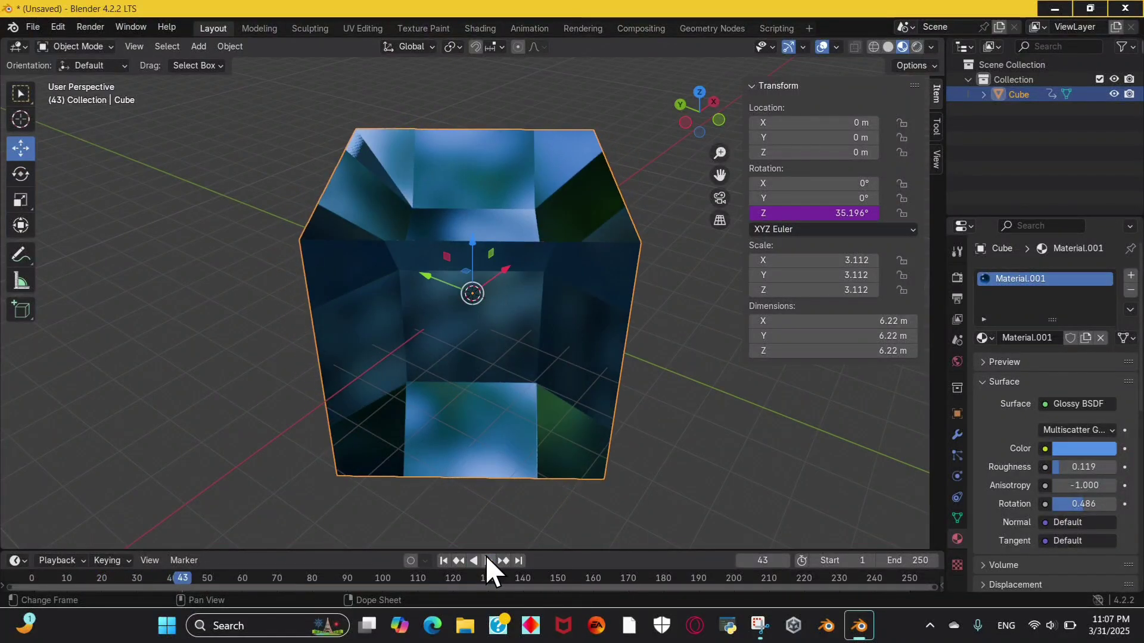
{"action": "left_click", "coordinate": [444, 561]}
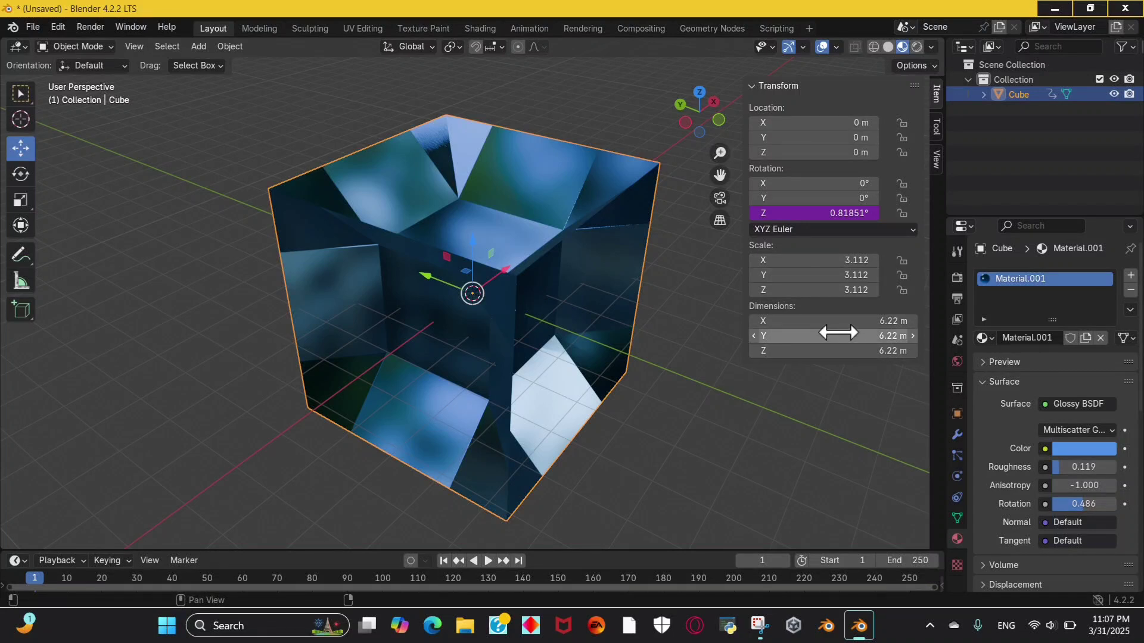
- Drive the cube's Y rotation with a #frame expression and slow it down to frame/70
{"action": "left_click", "coordinate": [814, 192]}
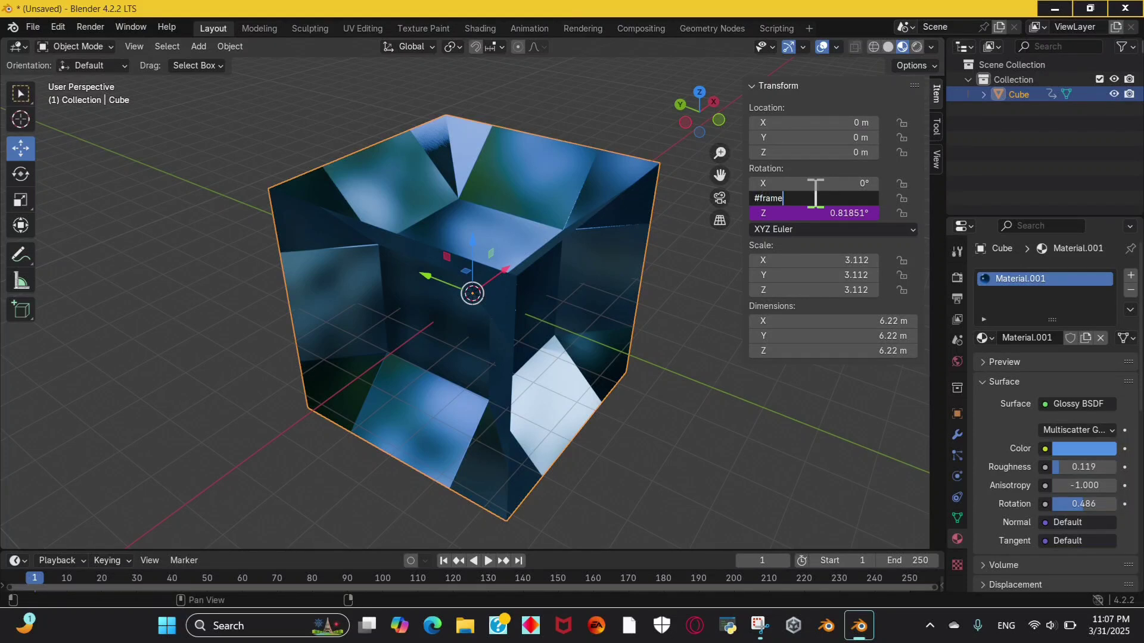
{"action": "key", "text": "Return"}
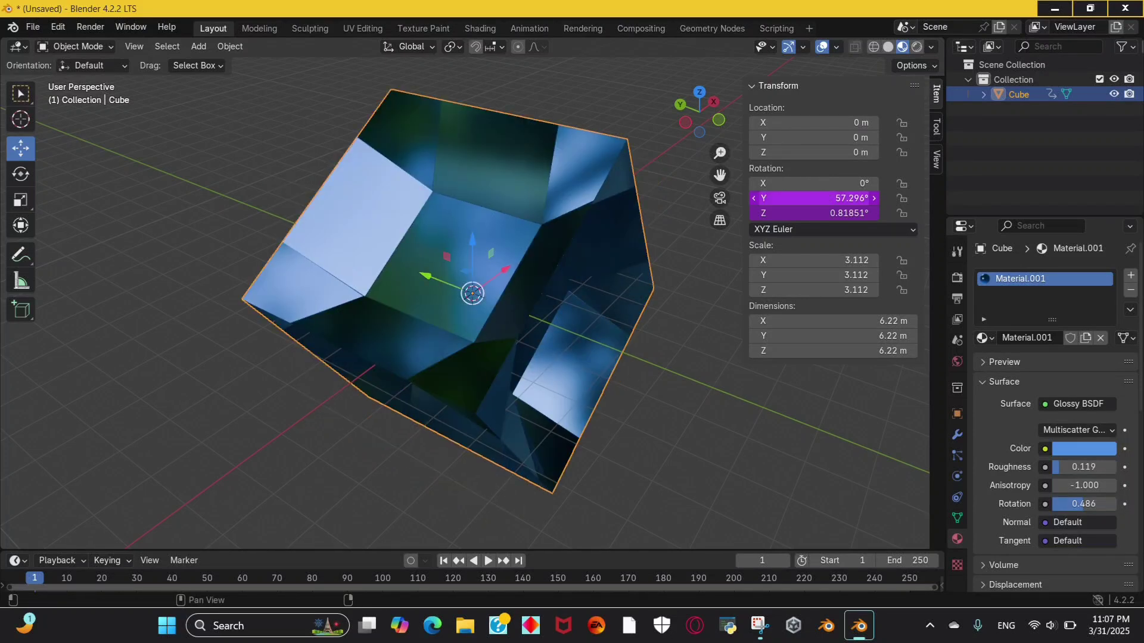
{"action": "left_click", "coordinate": [823, 198]}
{"action": "type", "text": "frame/70"}
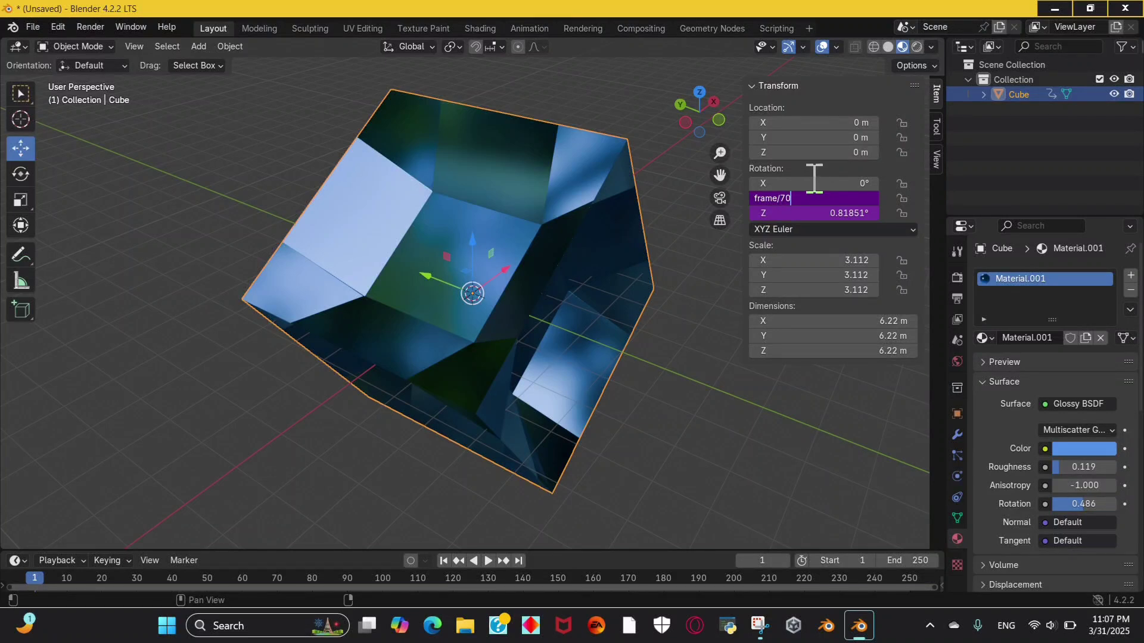
{"action": "key", "text": "Return"}
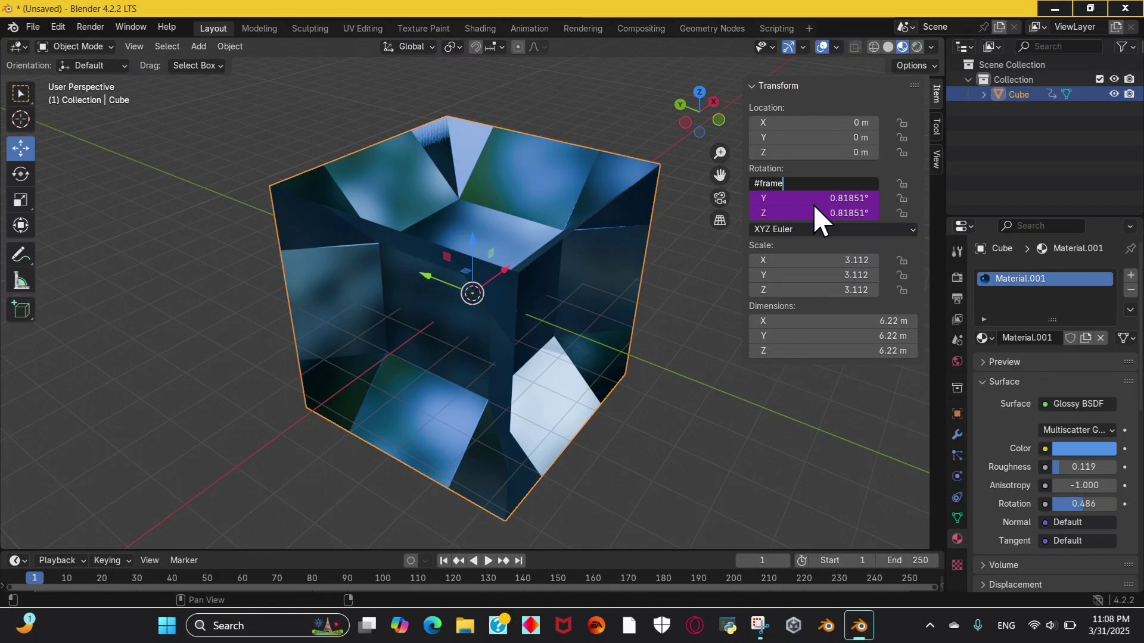
- Drive the cube's X rotation with the expression frame/70, play the three-axis animation, and return to the first frame
{"action": "key", "text": "Return"}
{"action": "double_click", "coordinate": [818, 183]}
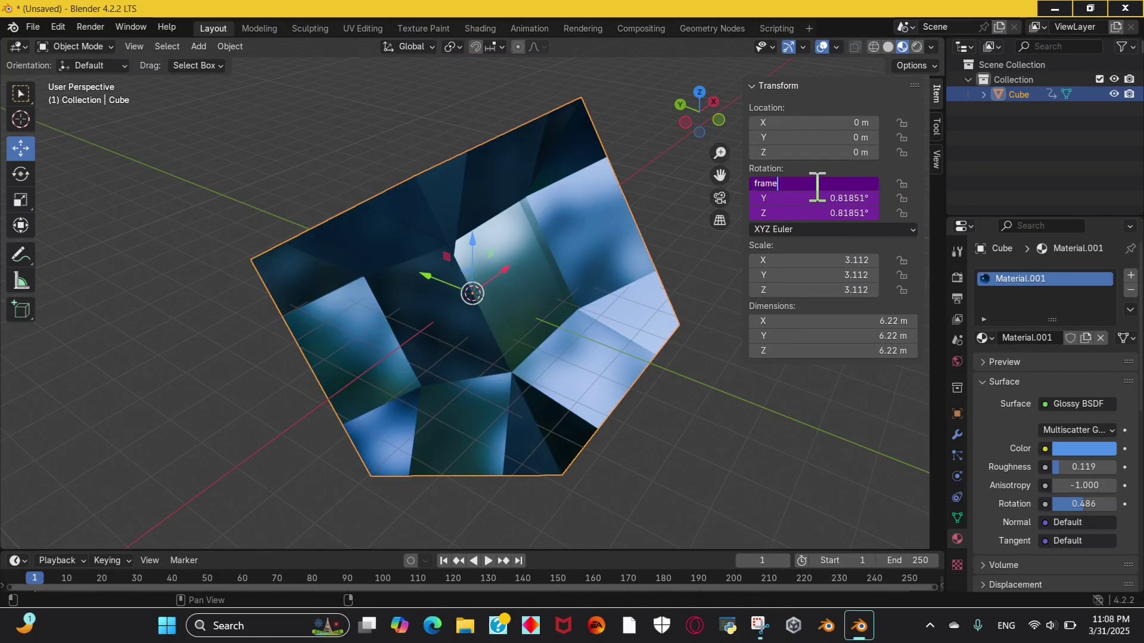
{"action": "type", "text": "/70"}
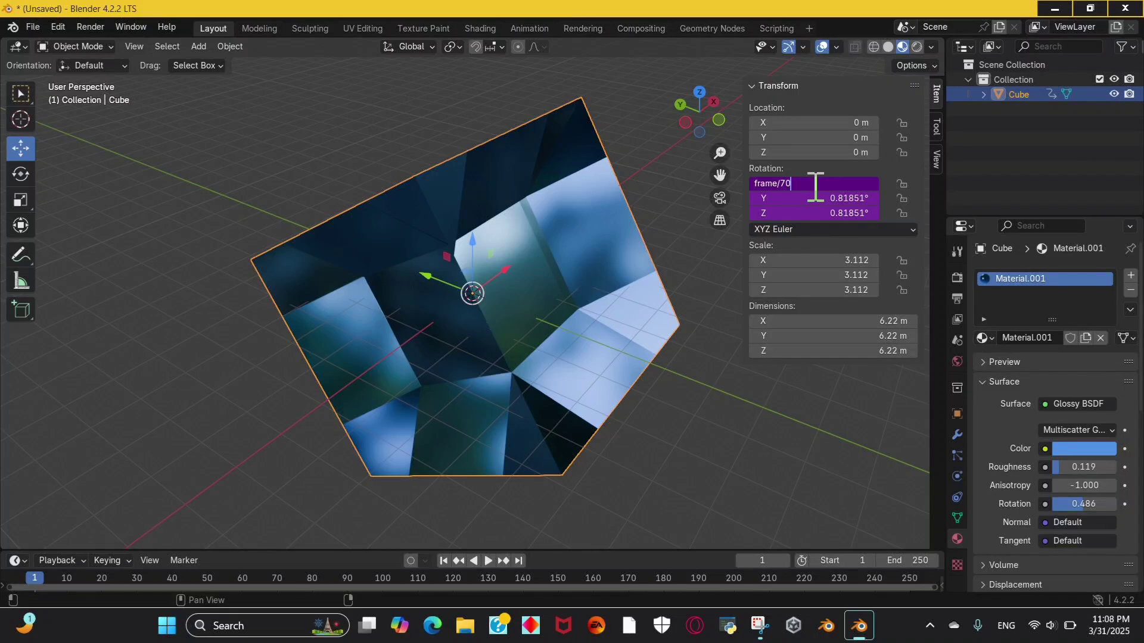
{"action": "key", "text": "Return"}
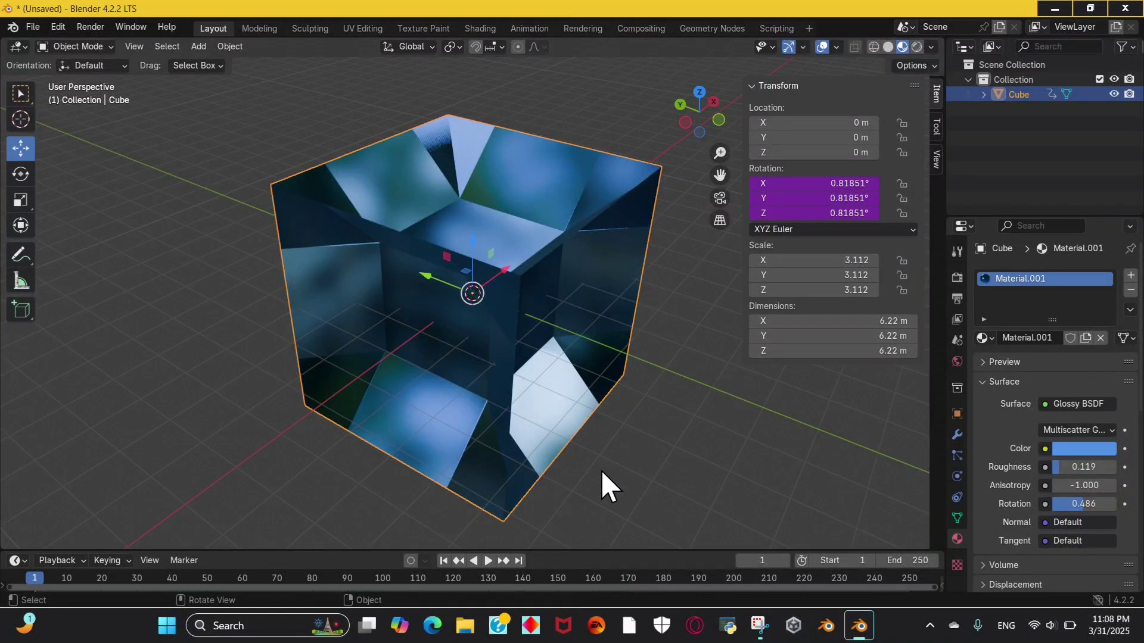
{"action": "left_click", "coordinate": [488, 561]}
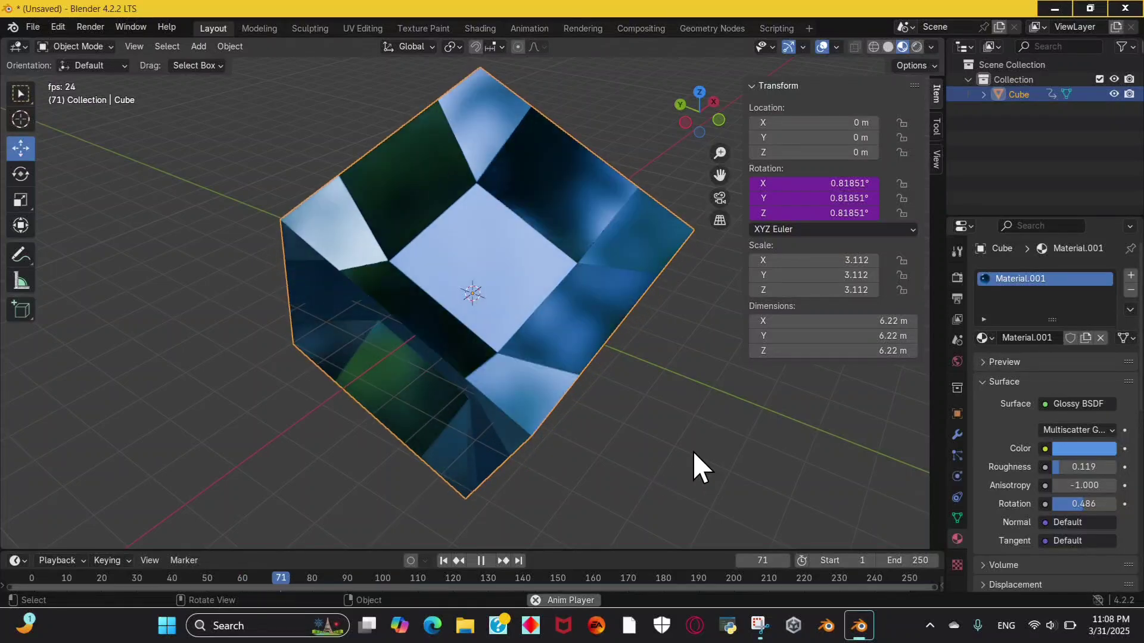
{"action": "mouse_move", "coordinate": [694, 112]}
{"action": "left_mouse_down"}
{"action": "mouse_move", "coordinate": [732, 100]}
{"action": "mouse_move", "coordinate": [708, 172]}
{"action": "mouse_move", "coordinate": [734, 198]}
{"action": "mouse_move", "coordinate": [743, 175]}
{"action": "mouse_move", "coordinate": [700, 110]}
{"action": "mouse_move", "coordinate": [737, 110]}
{"action": "mouse_move", "coordinate": [701, 113]}
{"action": "left_mouse_up"}
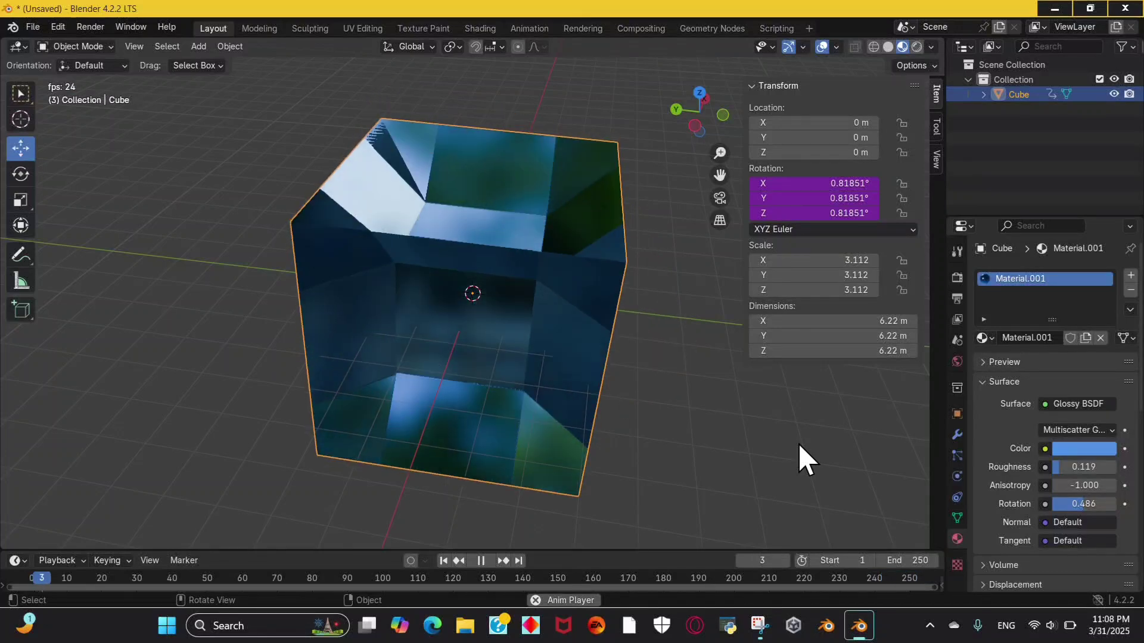
{"action": "left_click", "coordinate": [481, 560]}
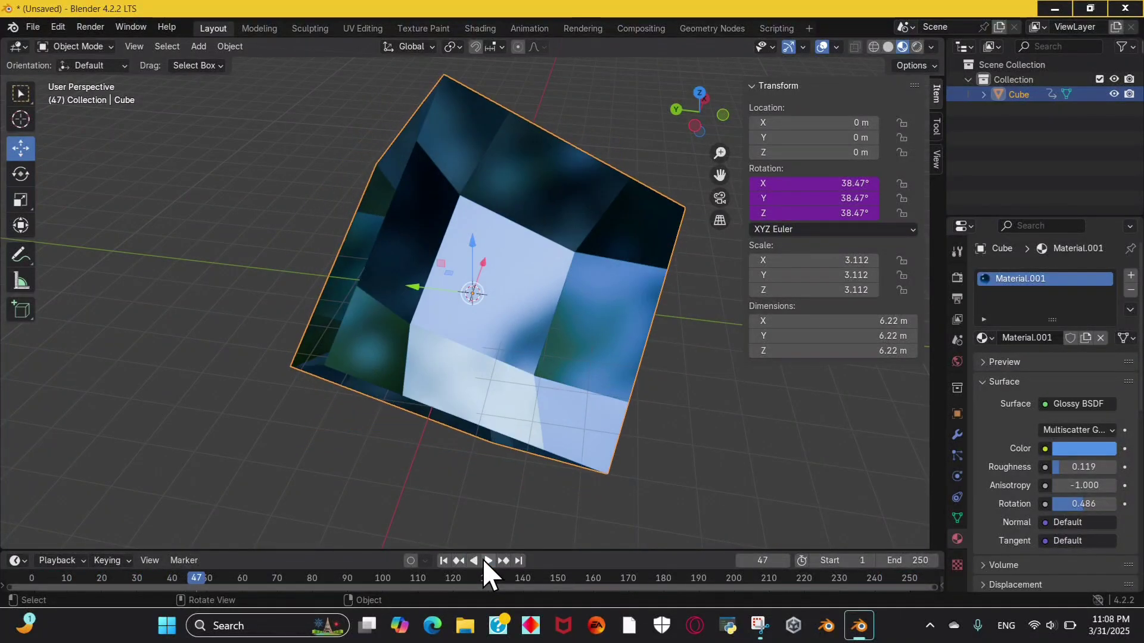
{"action": "left_click", "coordinate": [448, 560]}
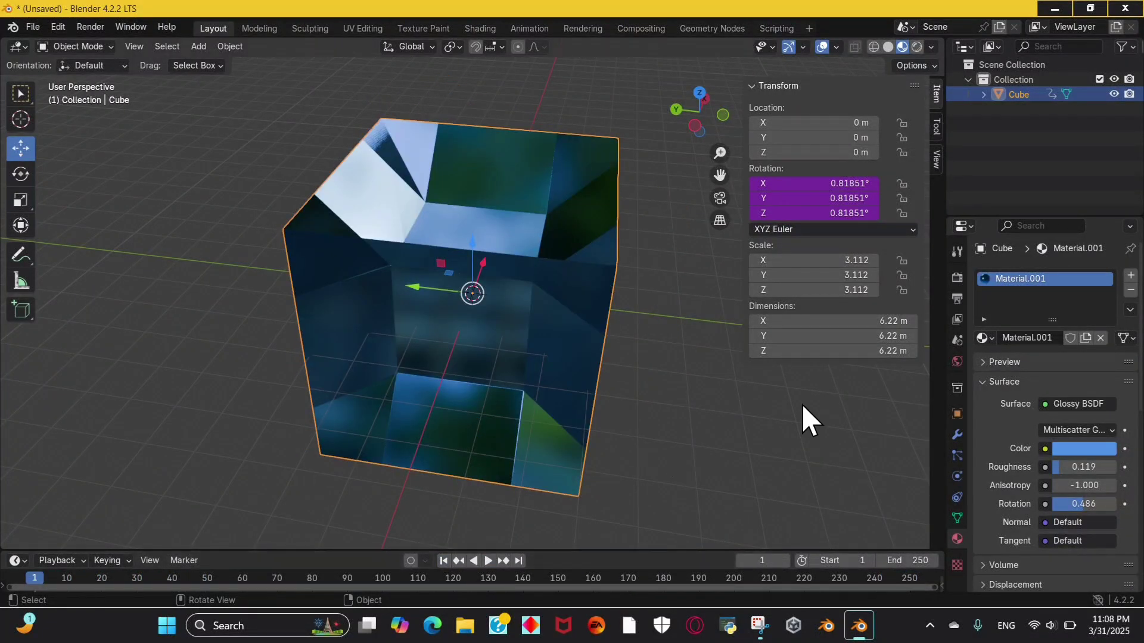
- Change the X, Y and Z rotation driver expressions to frame/20, play the animation, and return to the first frame
{"action": "left_click", "coordinate": [826, 183]}
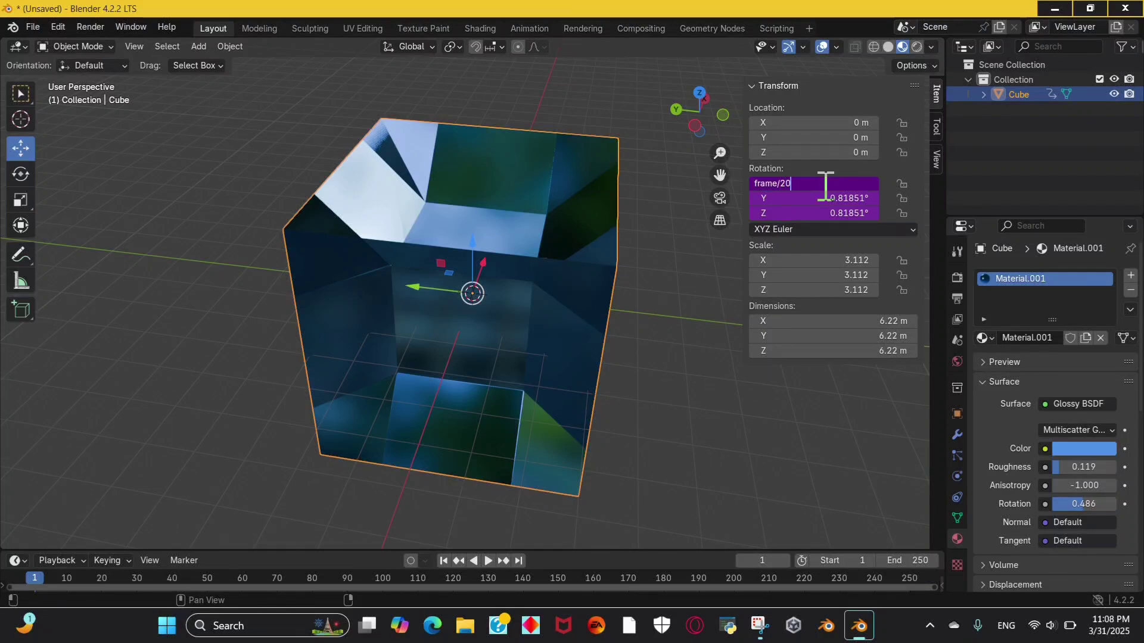
{"action": "key", "text": "Return"}
{"action": "left_click", "coordinate": [798, 198]}
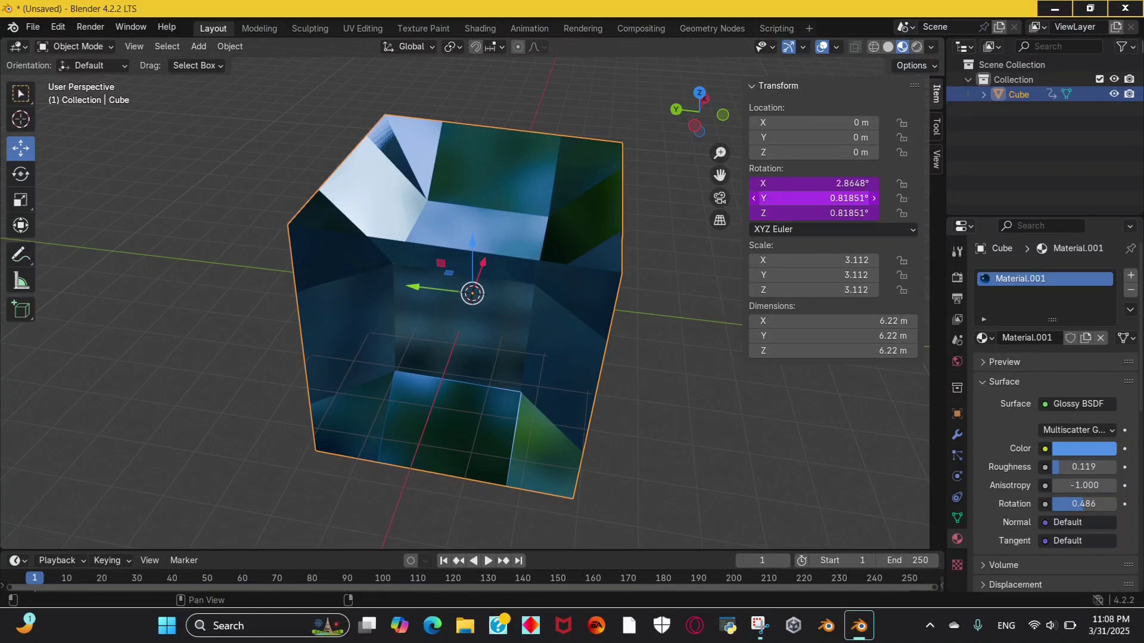
{"action": "key", "text": "Return"}
{"action": "left_click", "coordinate": [798, 213]}
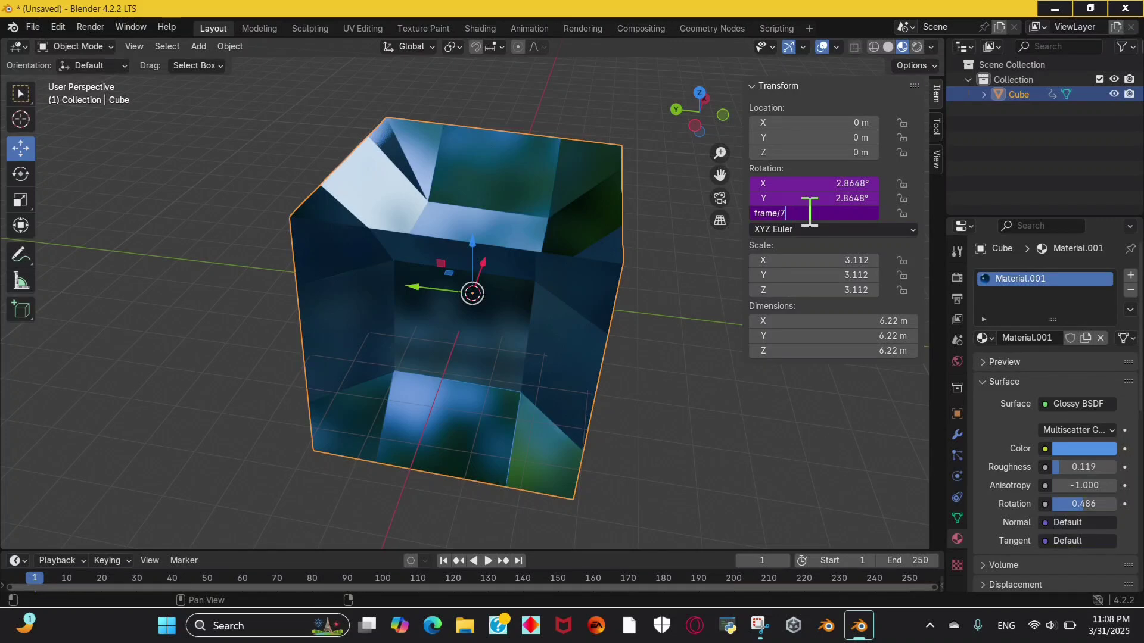
{"action": "key", "text": "Return"}
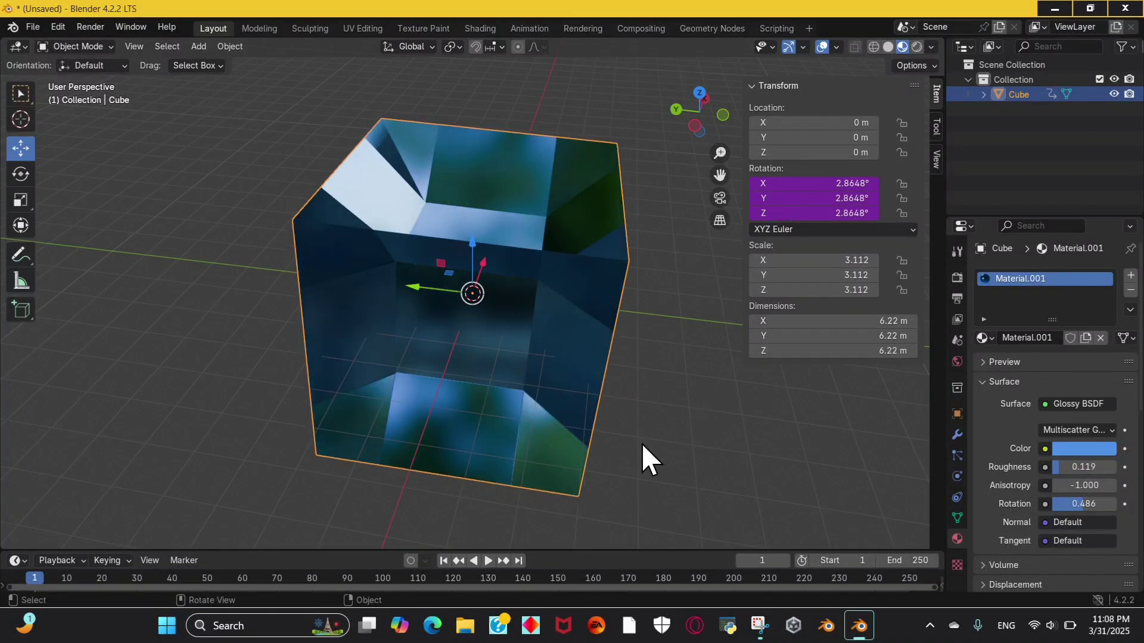
{"action": "left_click", "coordinate": [486, 562]}
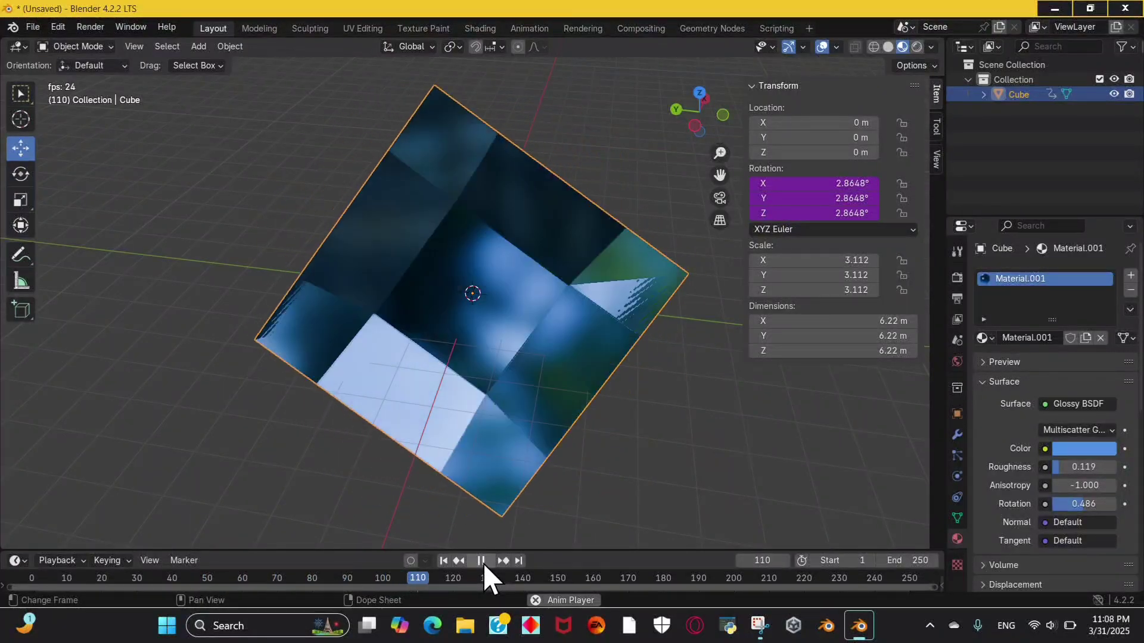
{"action": "left_click", "coordinate": [480, 562]}
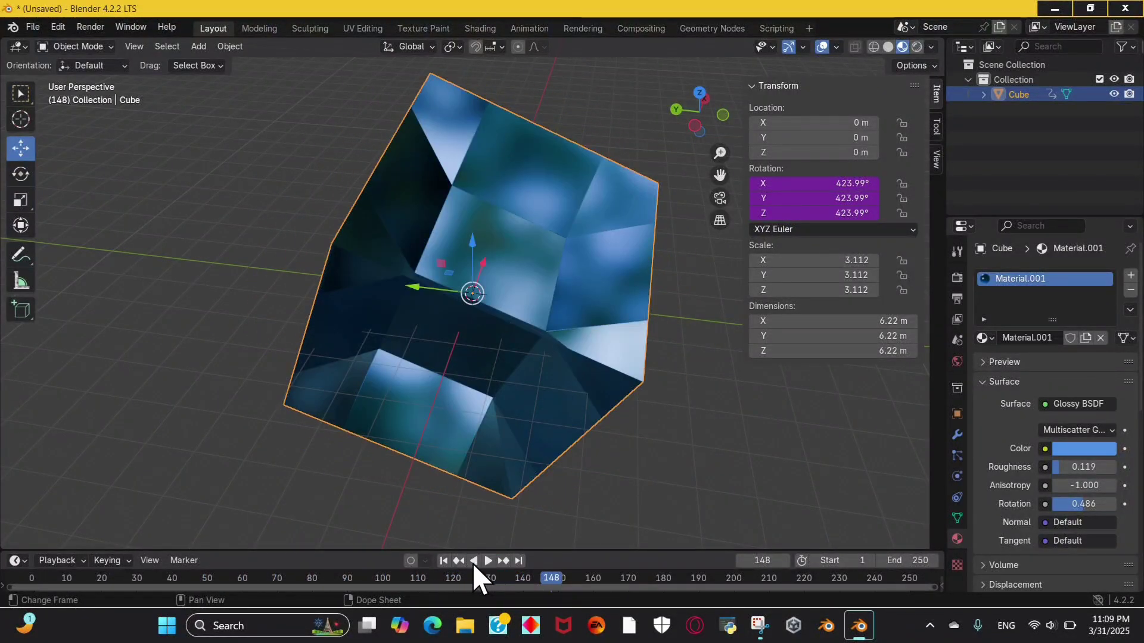
{"action": "left_click", "coordinate": [444, 560]}
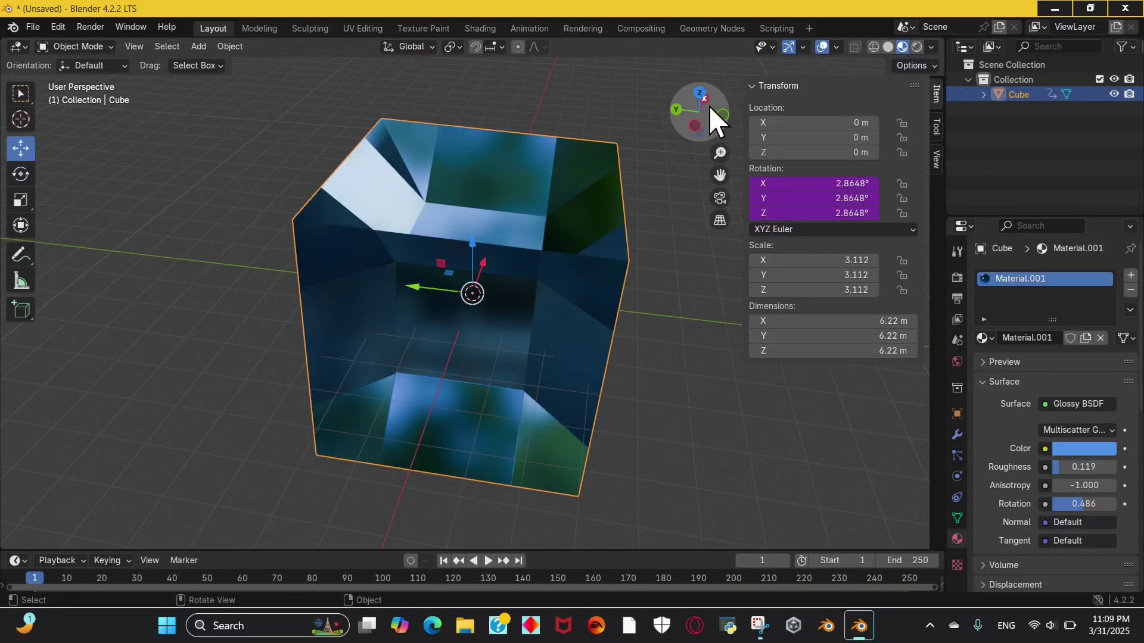
{"action": "mouse_move", "coordinate": [708, 105]}
{"action": "left_mouse_down"}
{"action": "mouse_move", "coordinate": [698, 83]}
{"action": "mouse_move", "coordinate": [719, 91]}
{"action": "left_mouse_up"}
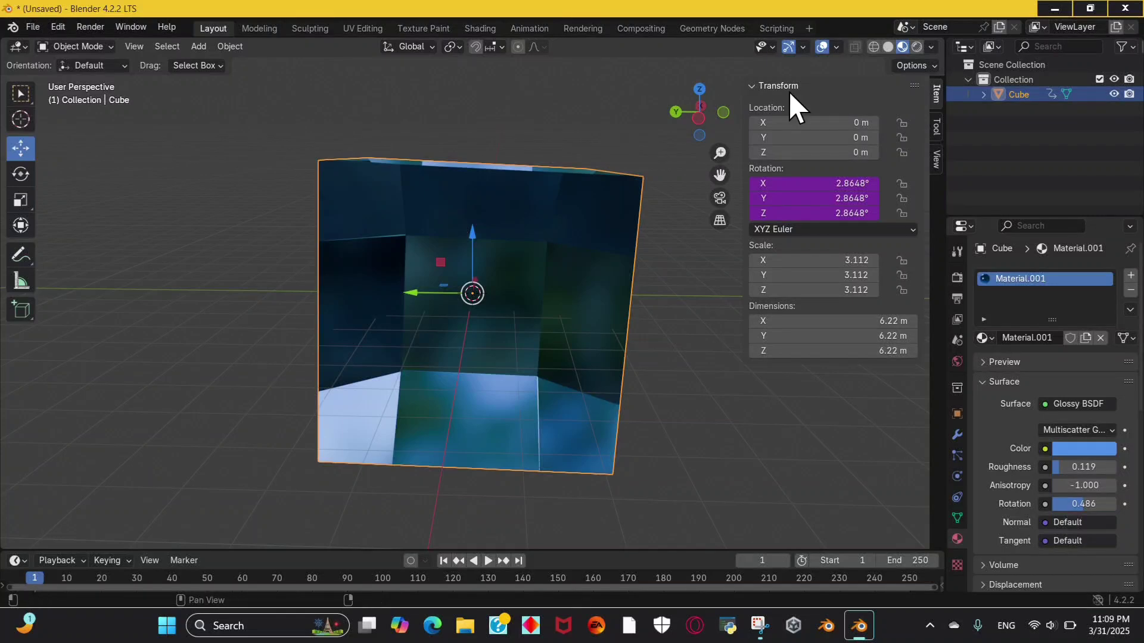
- Hide the transform properties from the 3D view and deselect the cube
{"action": "left_click_drag", "start_coordinate": [710, 106], "coordinate": [710, 156]}
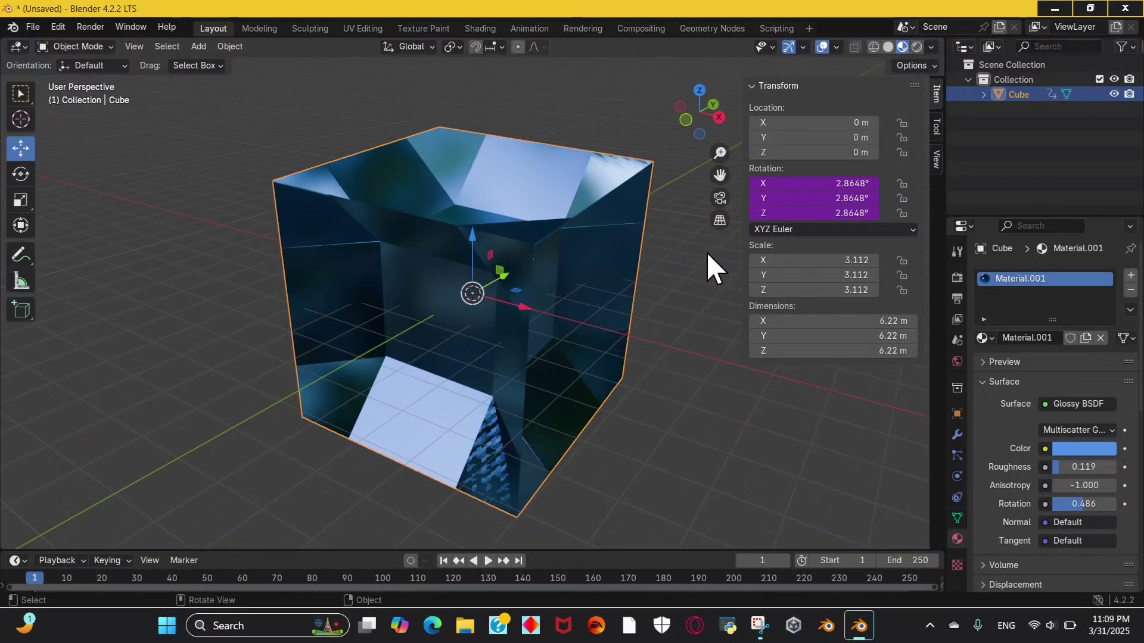
{"action": "key", "text": "n"}
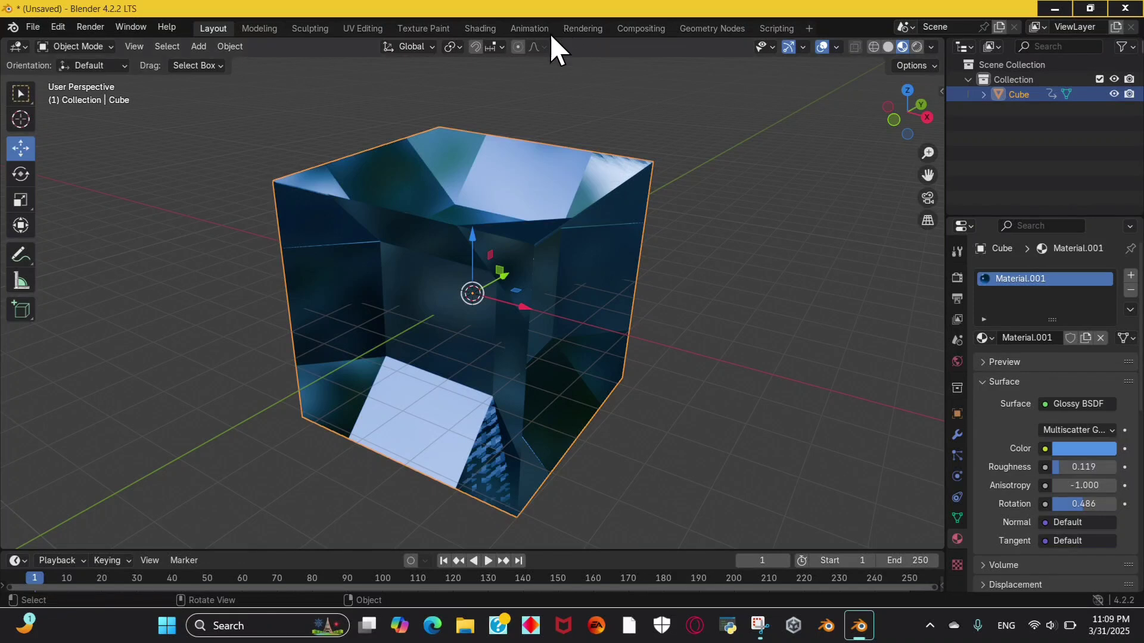
{"action": "left_click_drag", "start_coordinate": [882, 105], "coordinate": [878, 109]}
{"action": "left_click", "coordinate": [727, 365]}
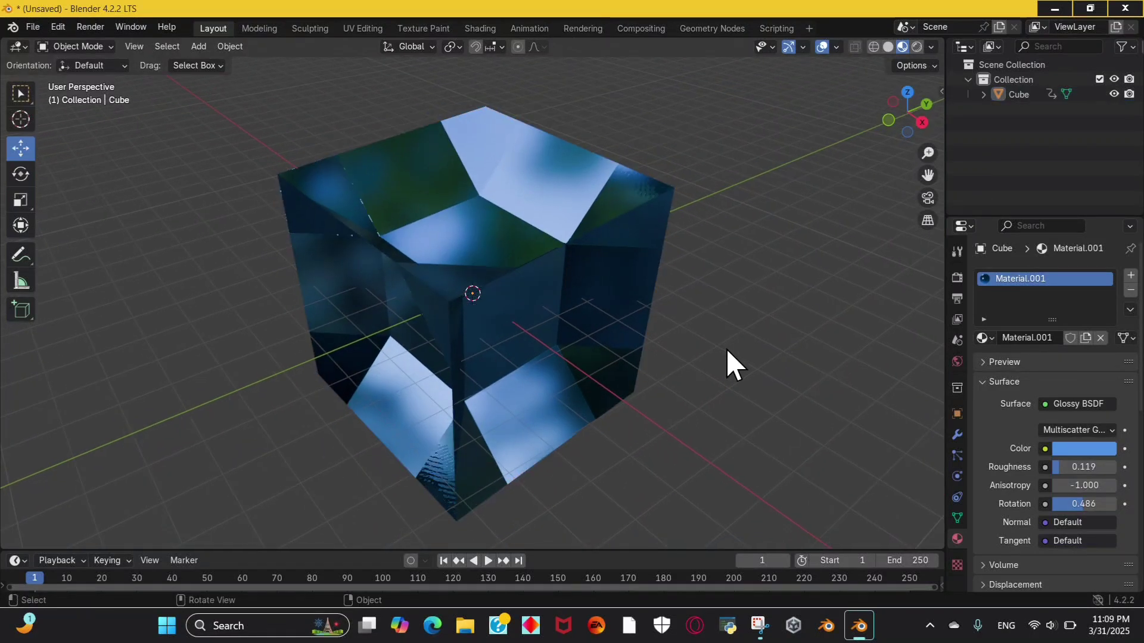
{"action": "scroll", "coordinate": [721, 368], "scroll_direction": "down", "scroll_amount": 1}
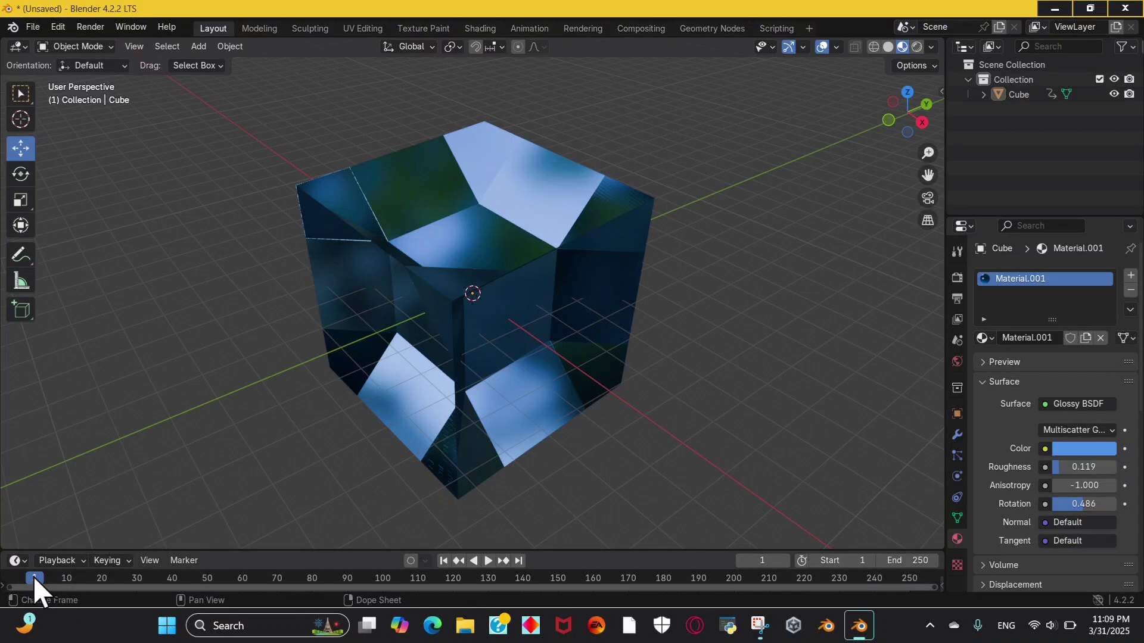
- Play the cube's three-axis rotation animation from the first frame and stop it at frame 32
{"action": "key", "text": "space"}
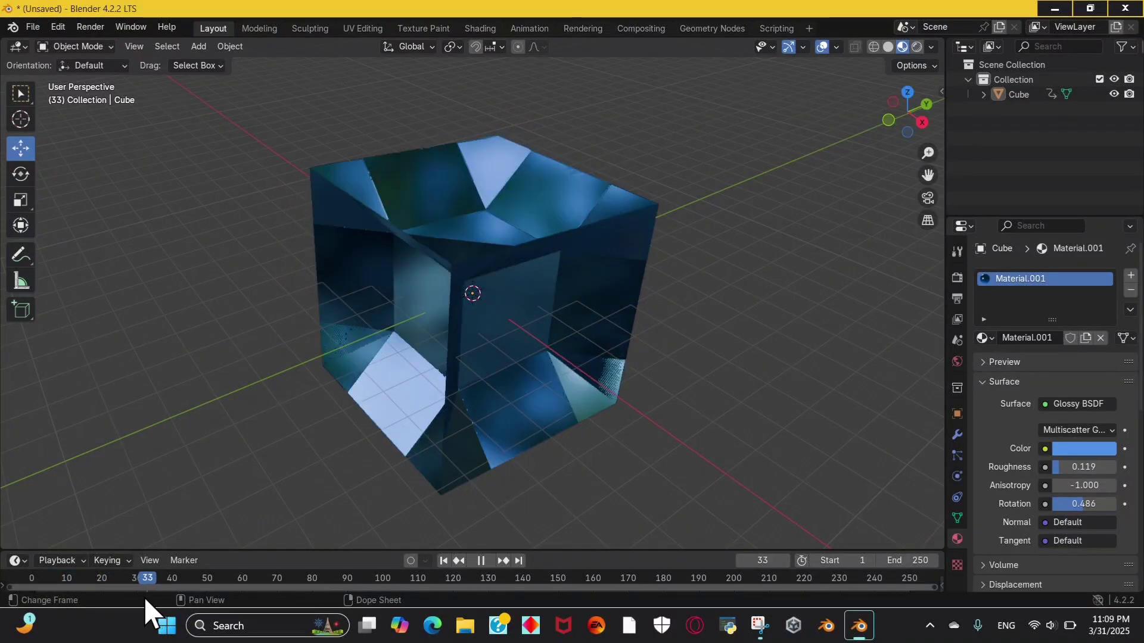
{"action": "left_click_drag", "start_coordinate": [144, 597], "coordinate": [143, 593]}
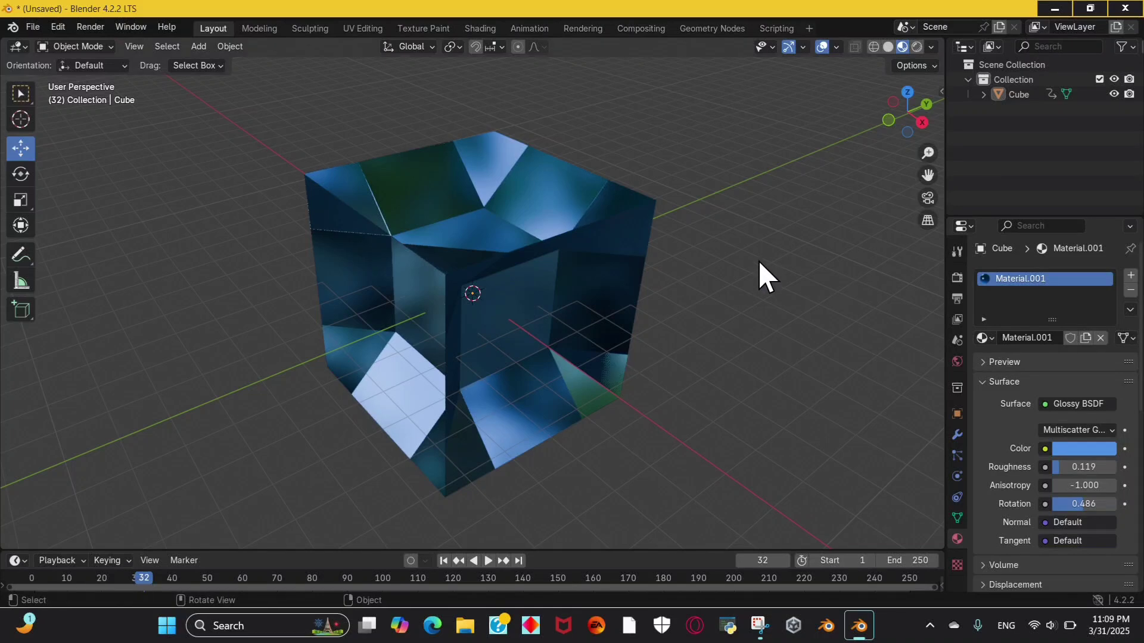
{"action": "mouse_move", "coordinate": [900, 122]}
{"action": "left_mouse_down"}
{"action": "mouse_move", "coordinate": [920, 126]}
{"action": "mouse_move", "coordinate": [888, 127]}
{"action": "left_mouse_up"}
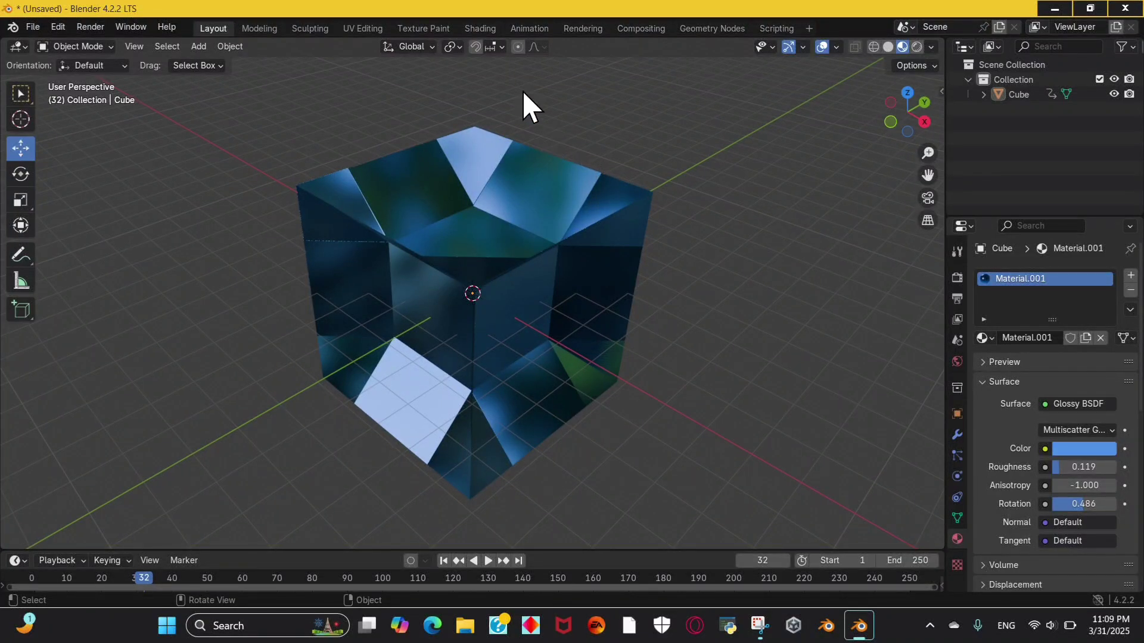